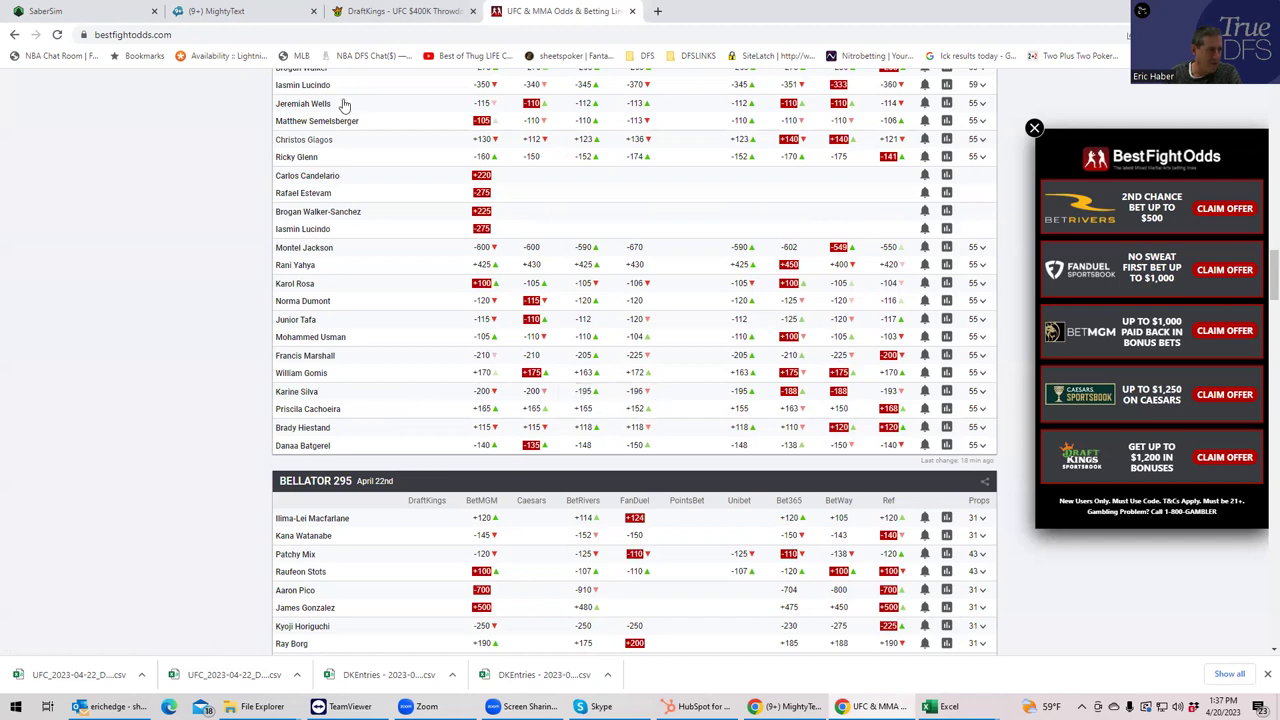
Check the DraftKings contest, then expand and review the Karine Silva vs. Priscila Cachoeira props on BestFightOdds, and collapse them.
click(365, 17)
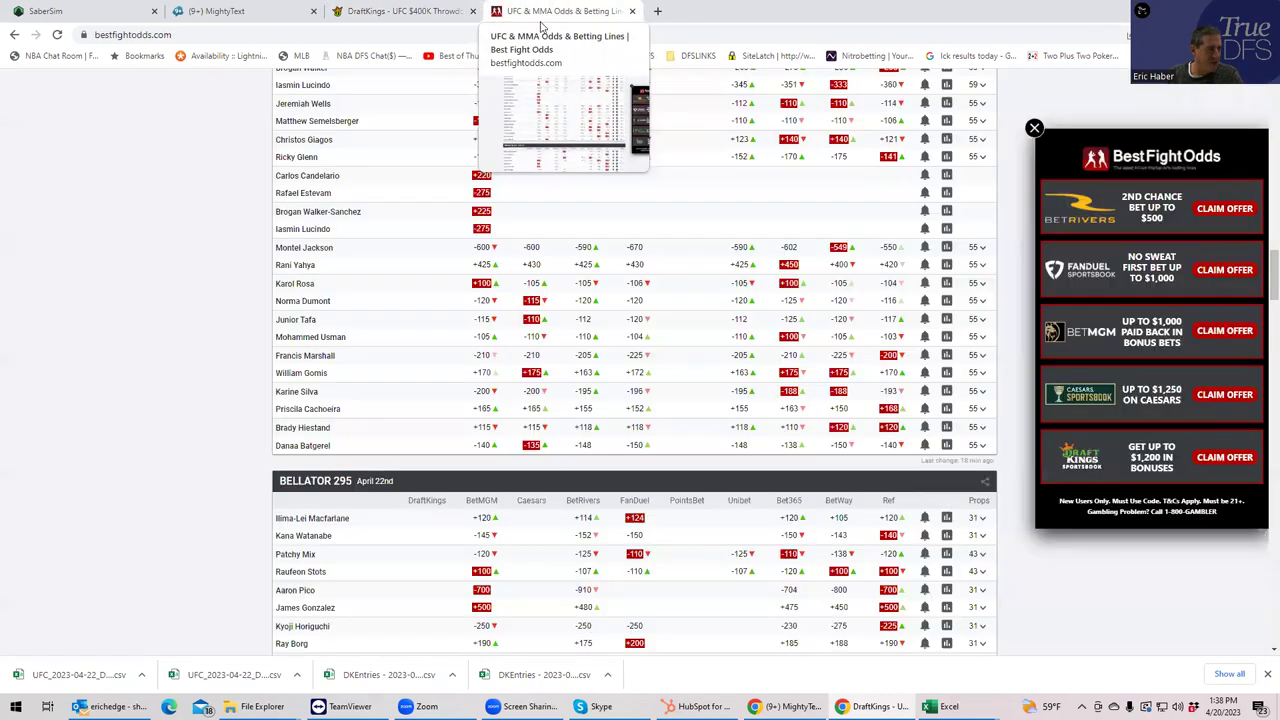
click(543, 14)
click(981, 397)
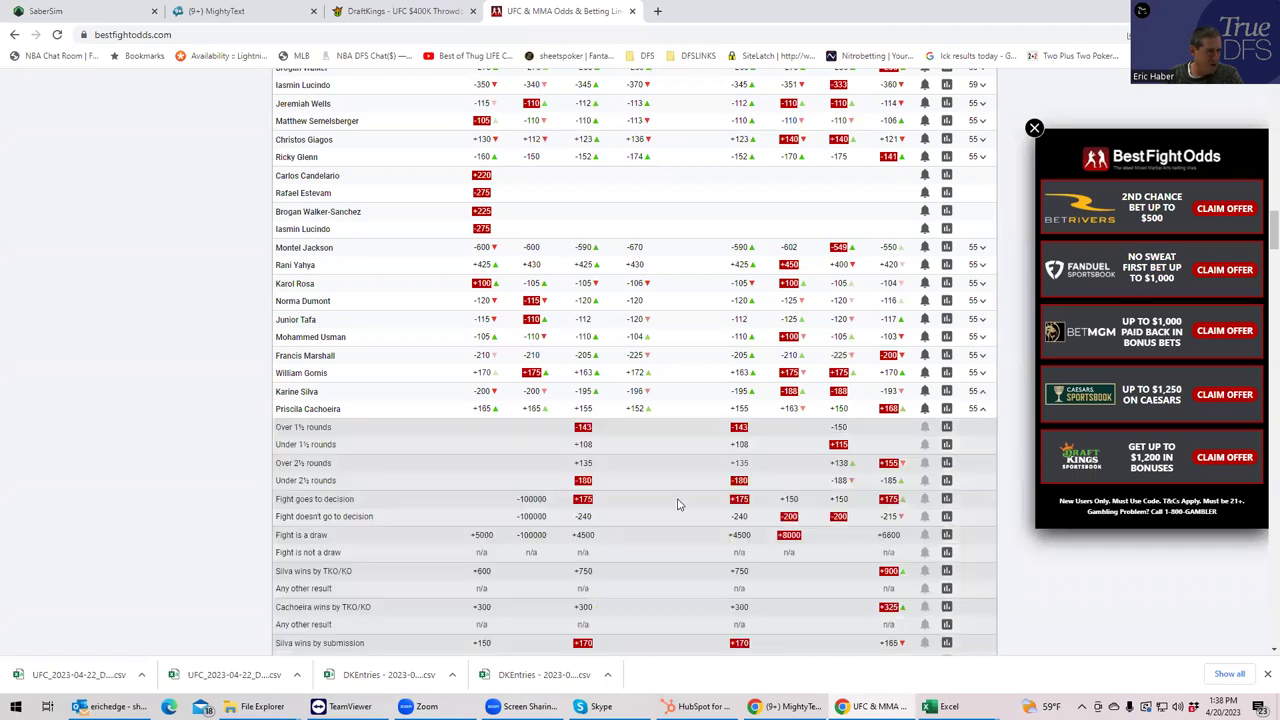
scroll(643, 540, down, 2)
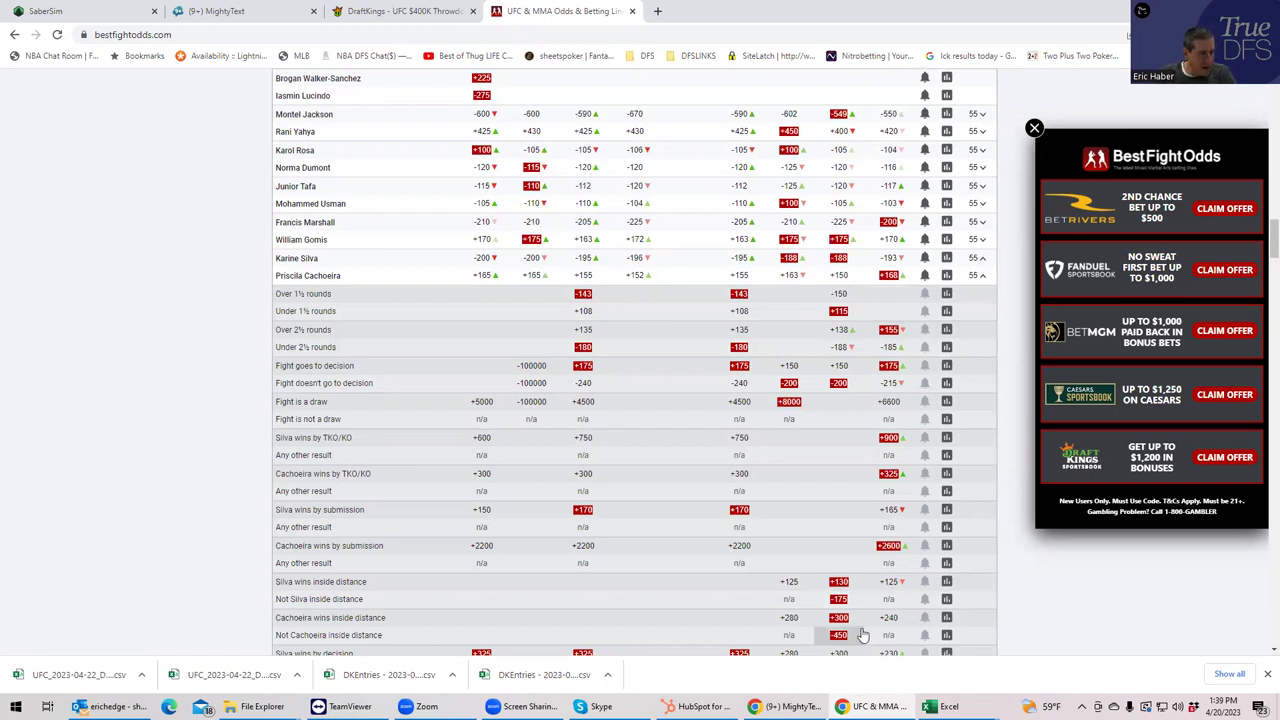
scroll(863, 636, down, 1)
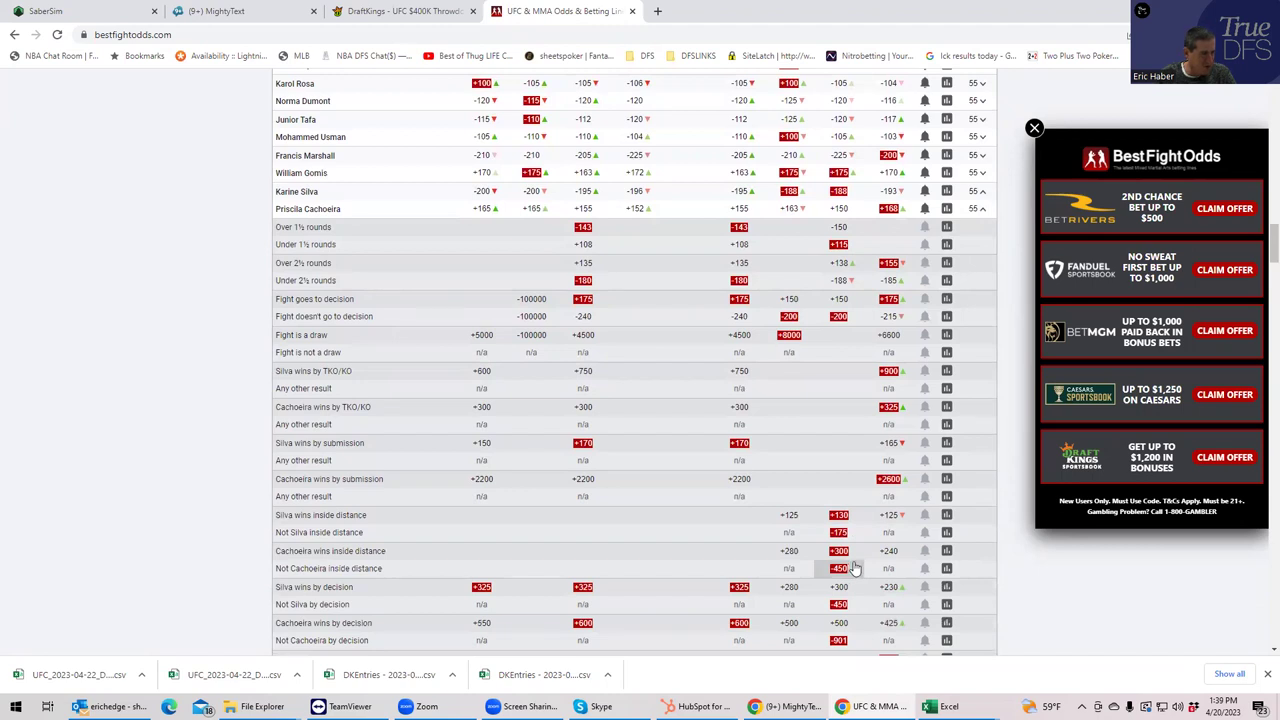
click(981, 209)
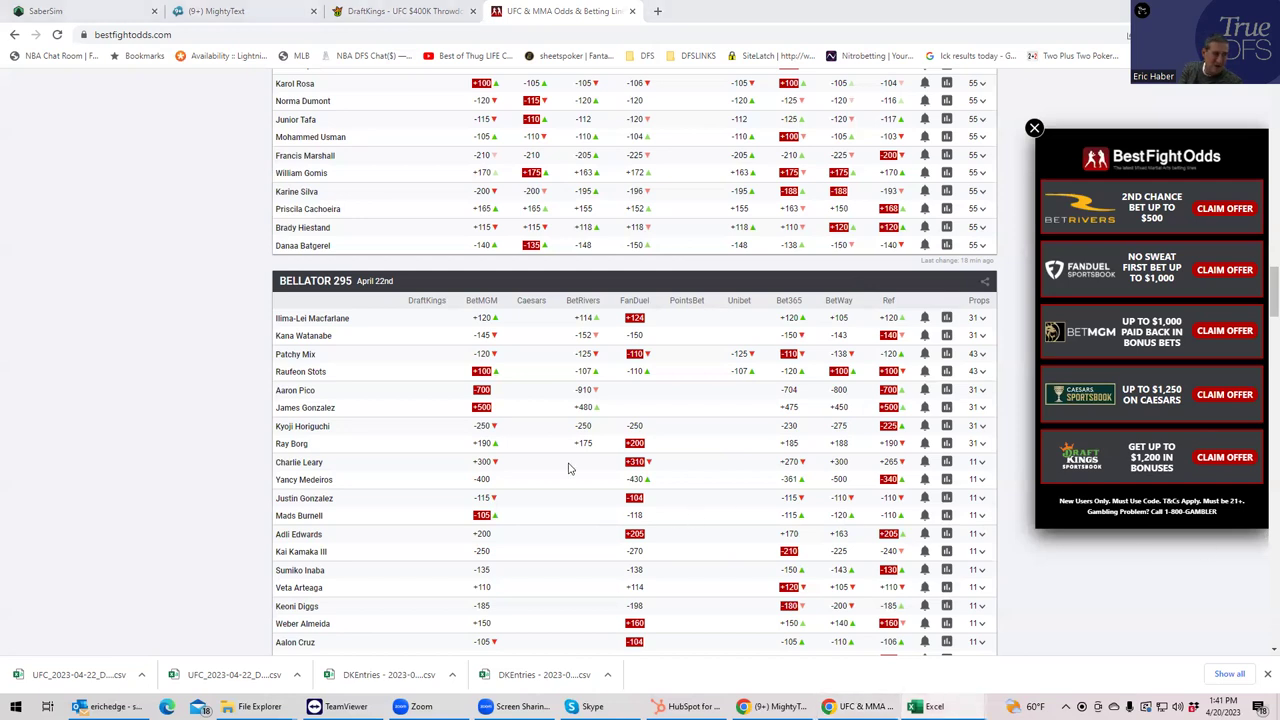
Check the DraftKings contest again, then review the Francis Marshall vs. William Gomis finish props on BestFightOdds and collapse them.
scroll(571, 463, up, 2)
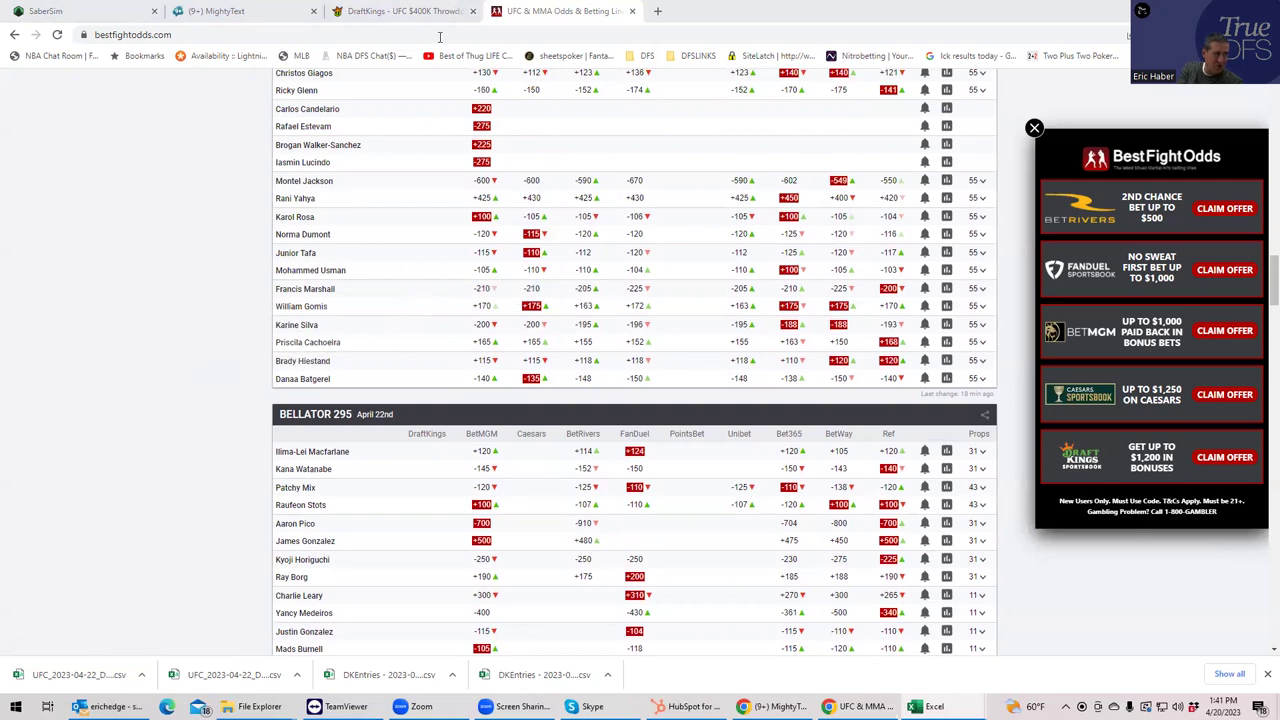
click(418, 14)
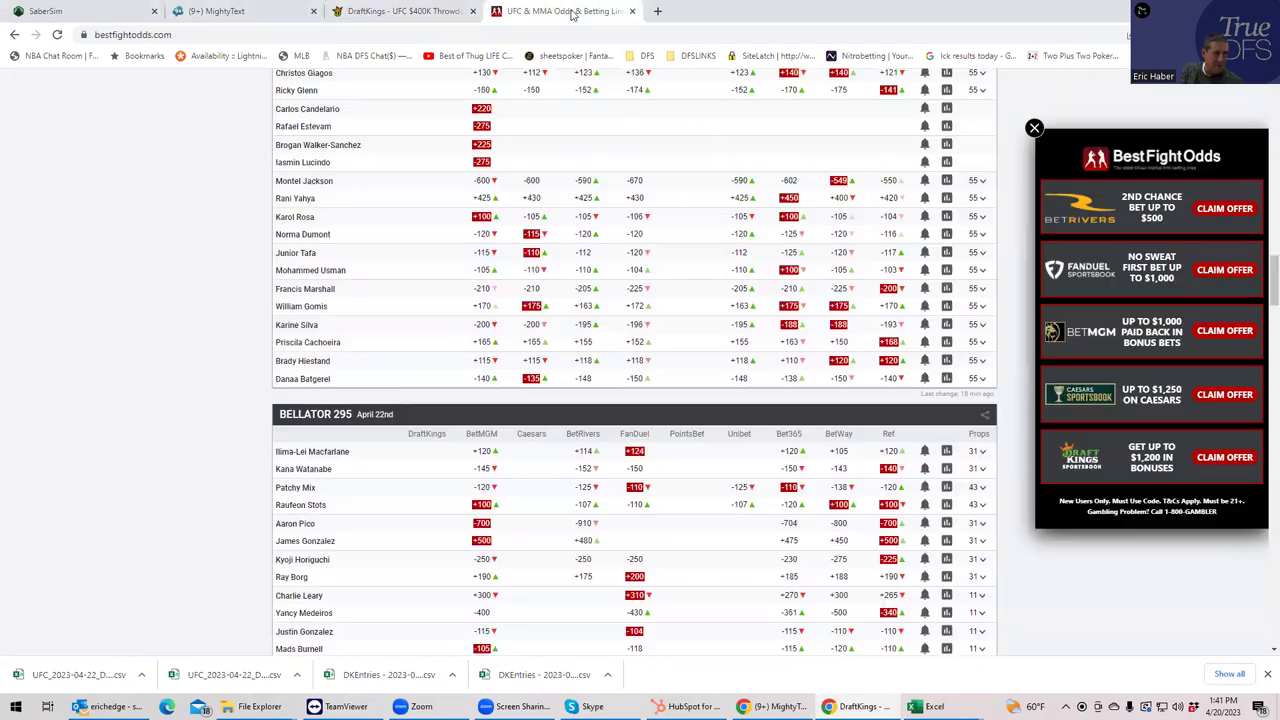
click(560, 11)
click(983, 290)
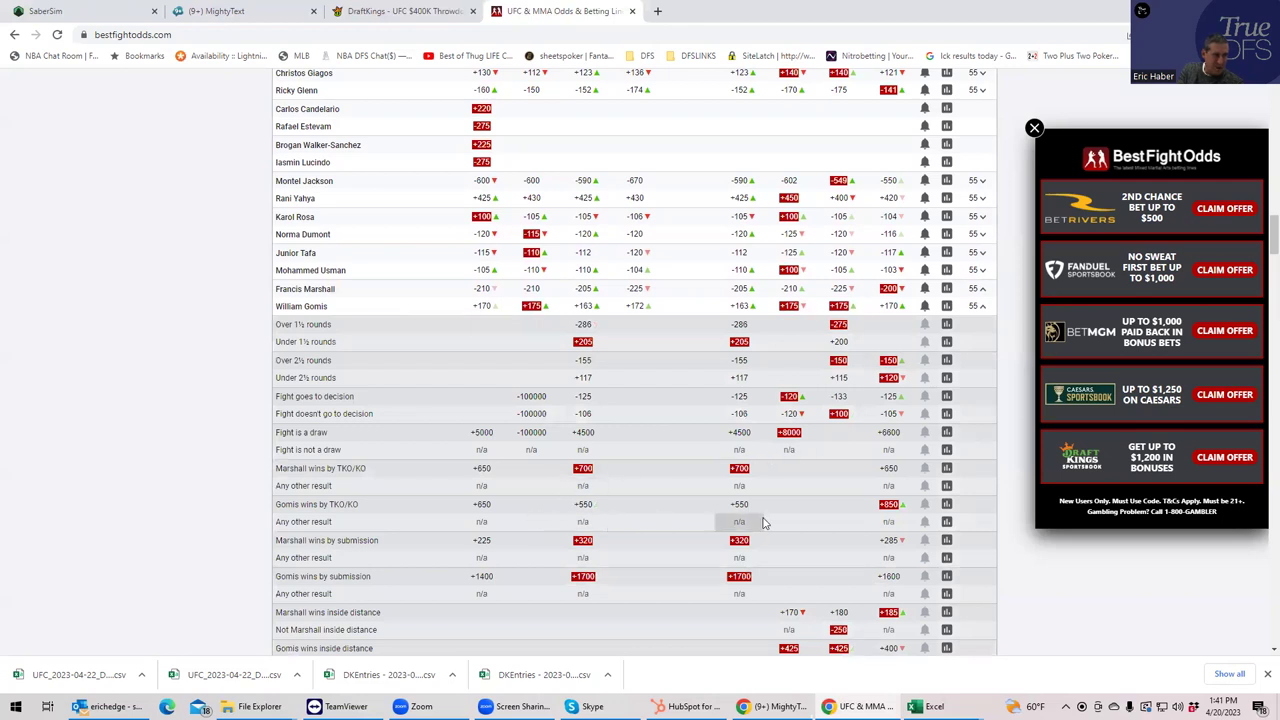
scroll(648, 586, down, 1)
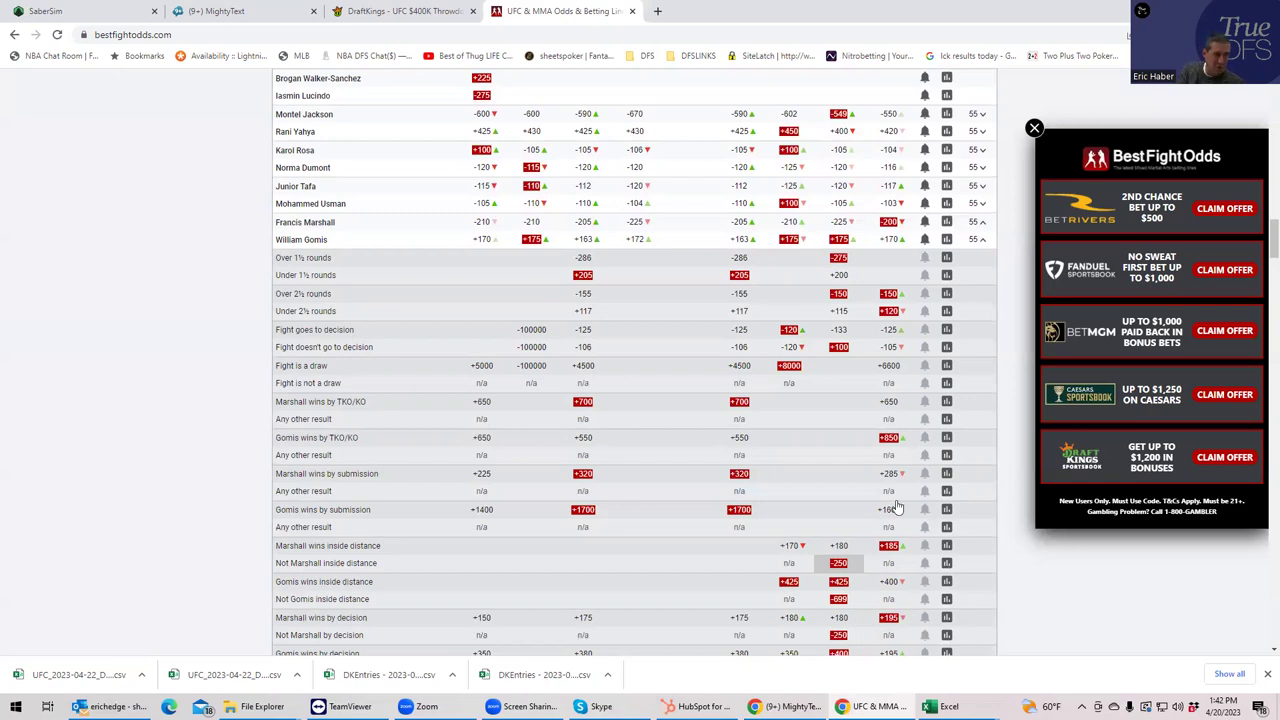
click(979, 244)
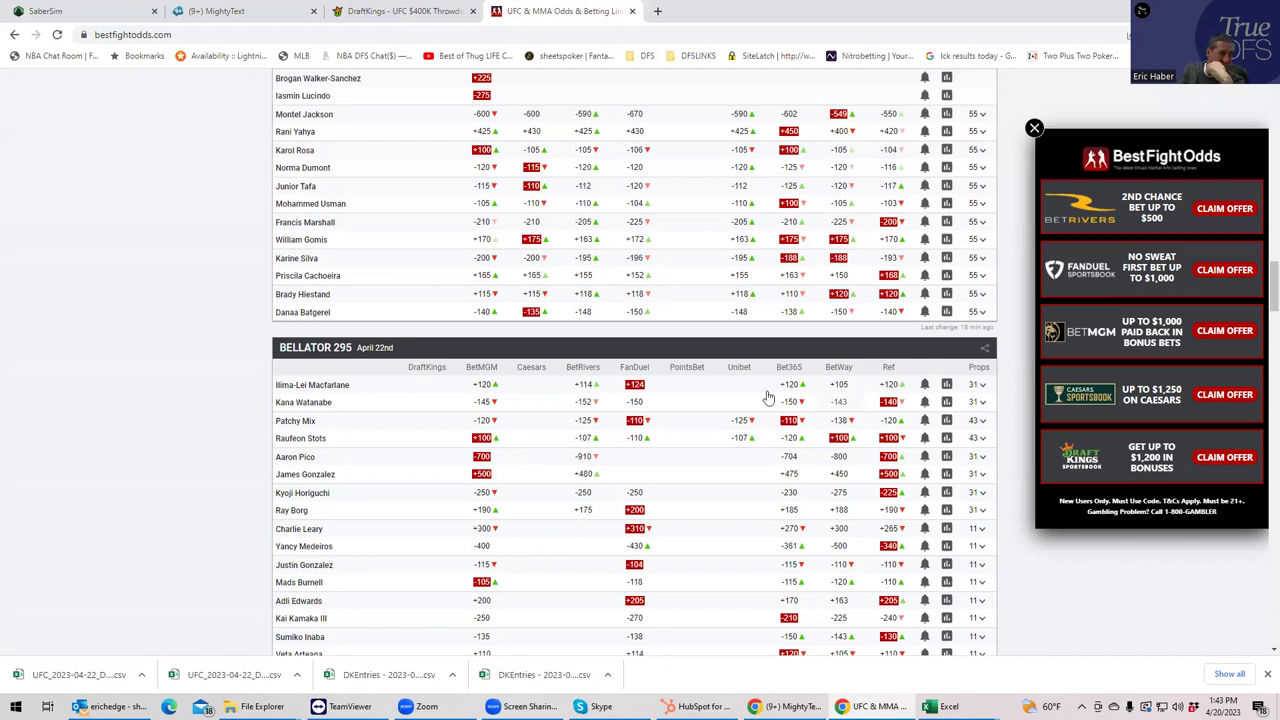
Reopen the Marshall vs. Gomis props, examine the inside-distance, decision and round-winner odds, and collapse the list.
click(983, 241)
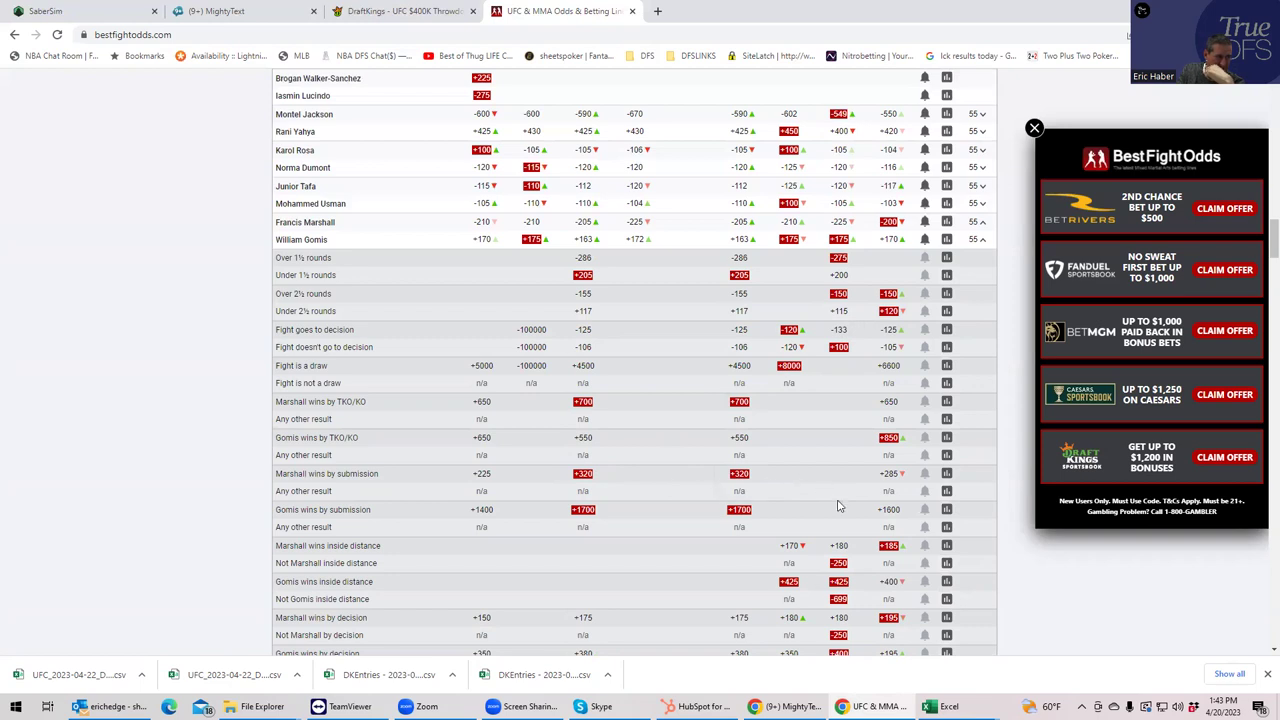
scroll(830, 495, down, 2)
scroll(840, 507, down, 1)
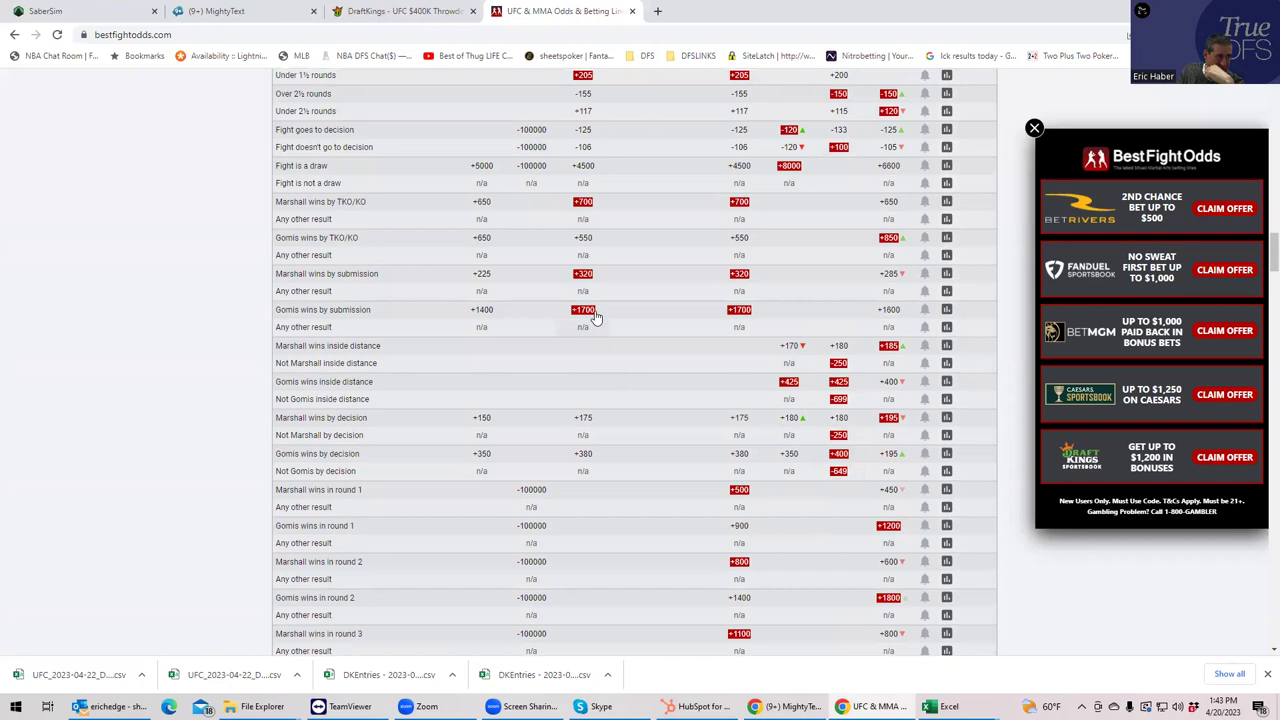
scroll(594, 305, up, 1)
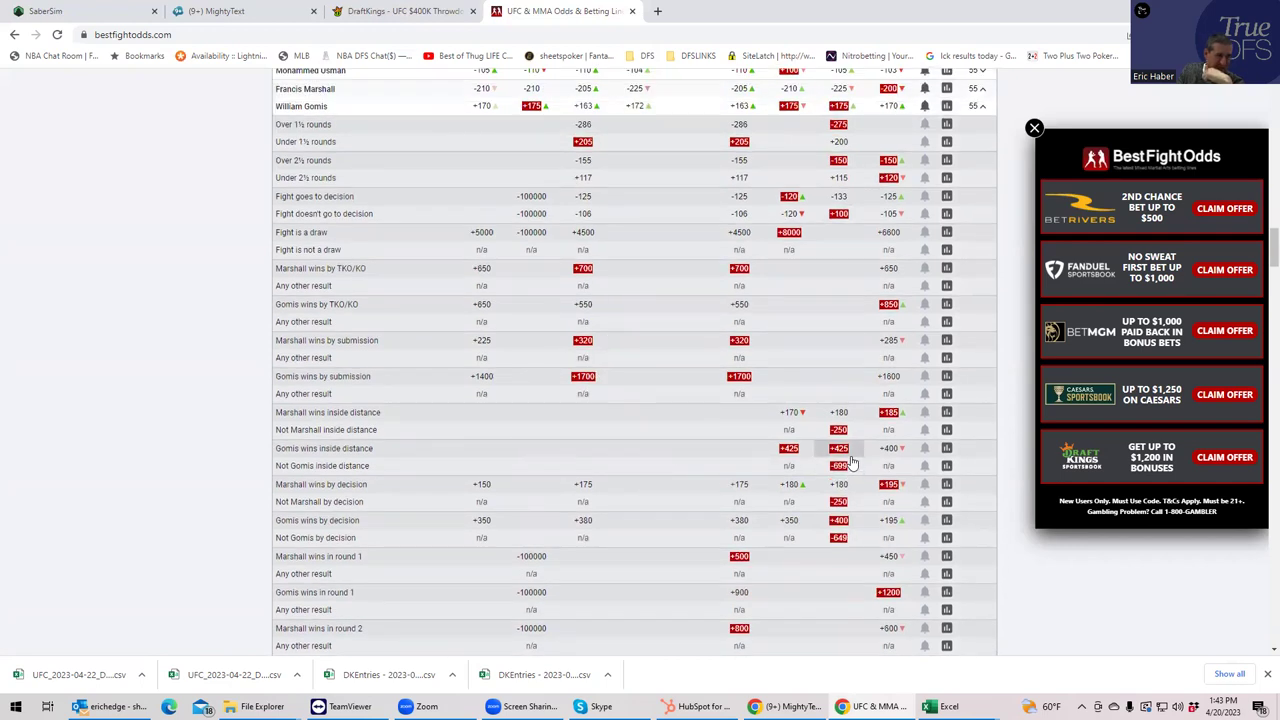
click(982, 106)
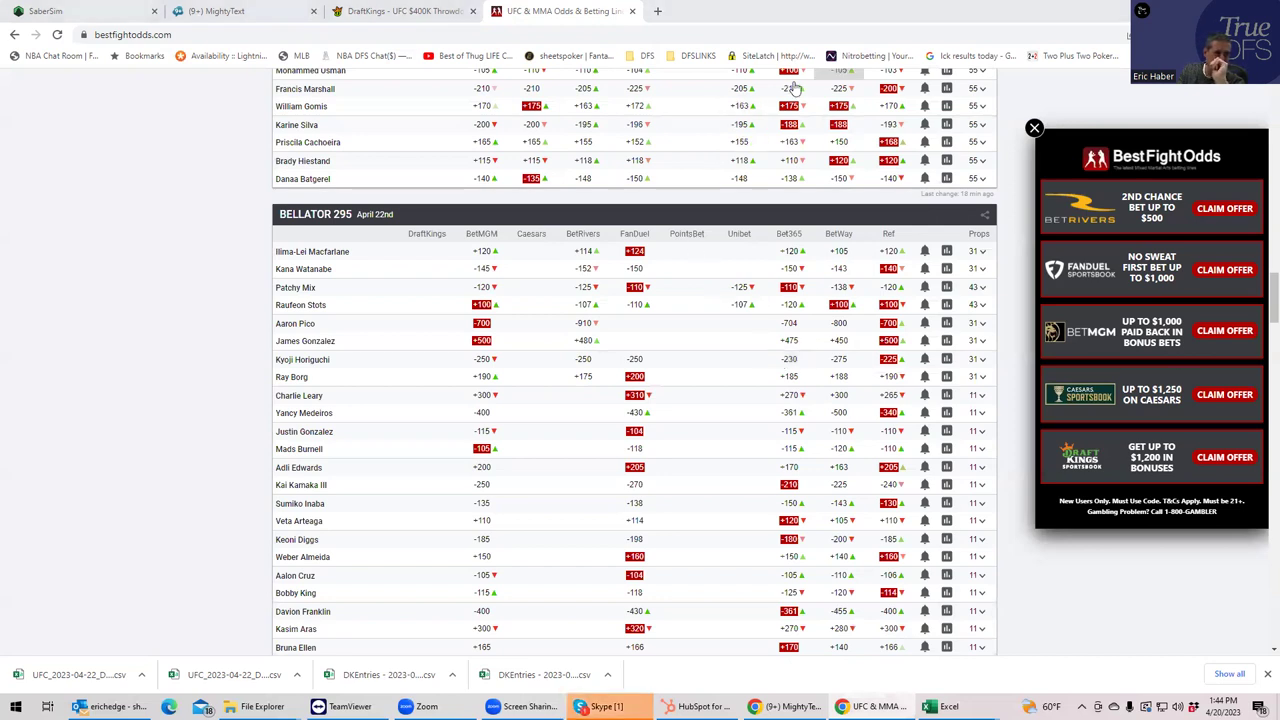
Look over the DraftKings fighter salaries, then examine the Junior Tafa vs. Mohammed Usman prop odds on BestFightOdds.
scroll(793, 88, up, 5)
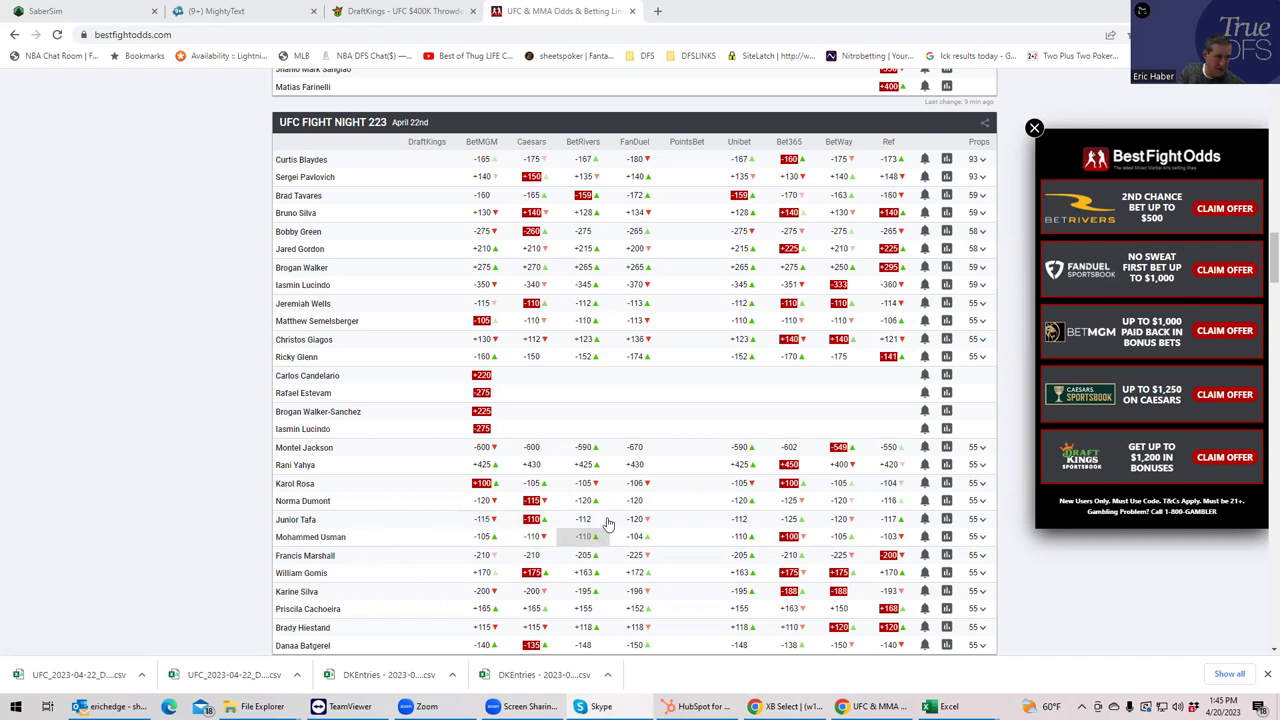
click(398, 11)
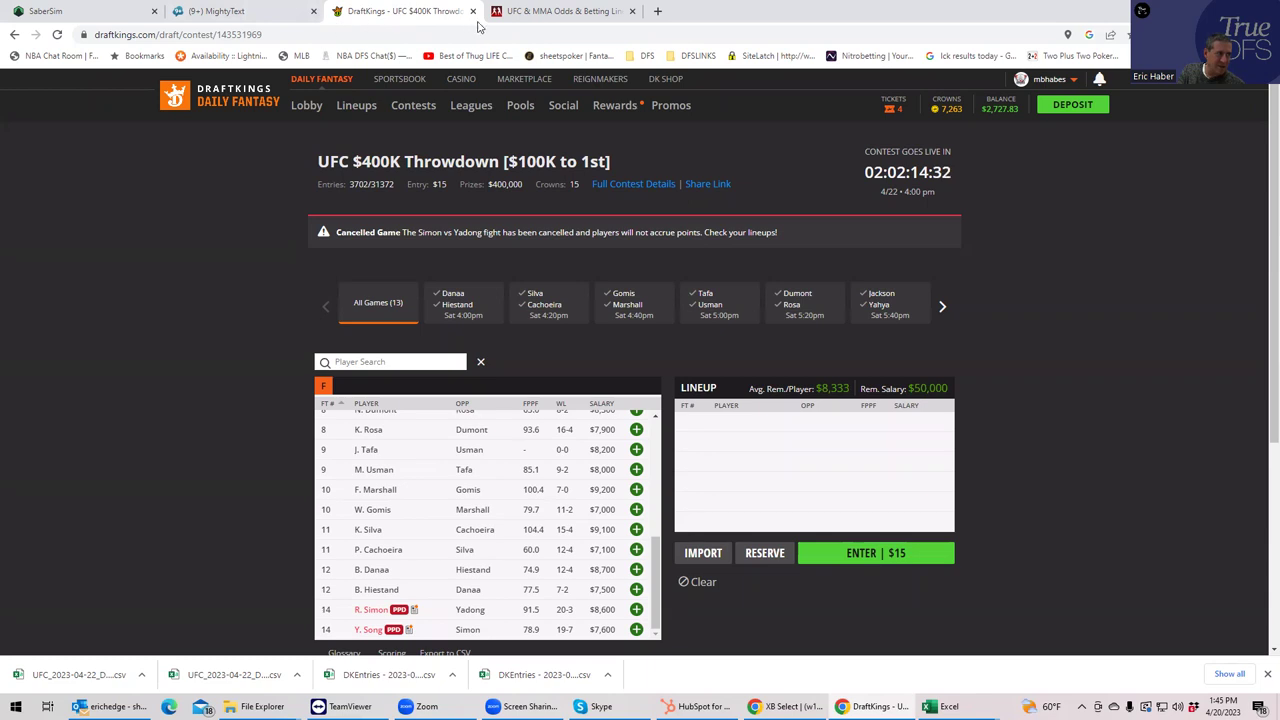
click(534, 18)
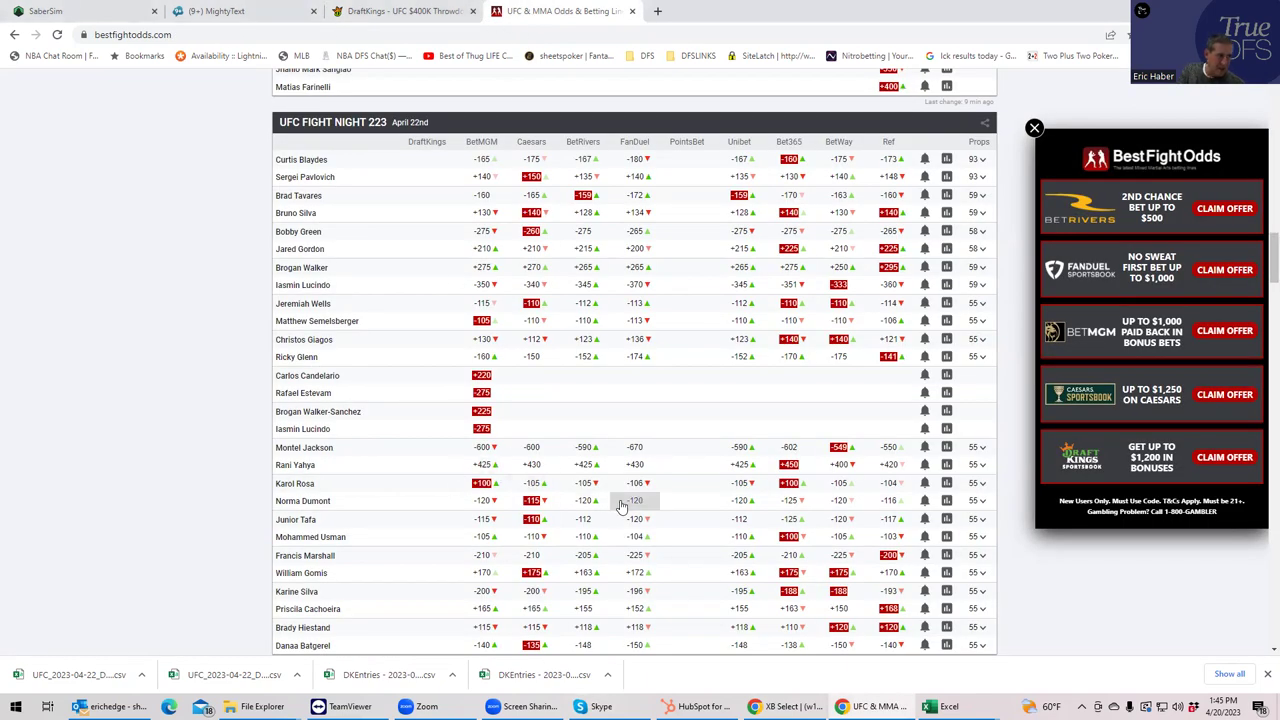
click(983, 519)
scroll(766, 597, down, 5)
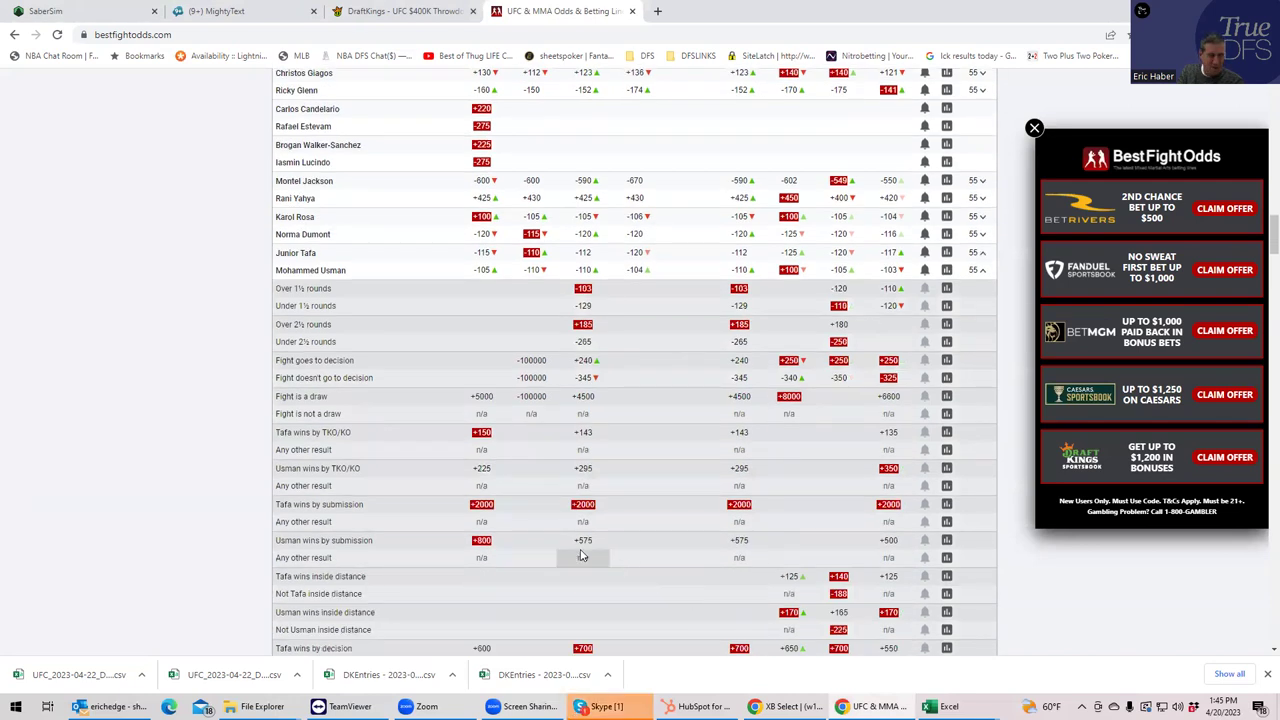
scroll(571, 575, down, 1)
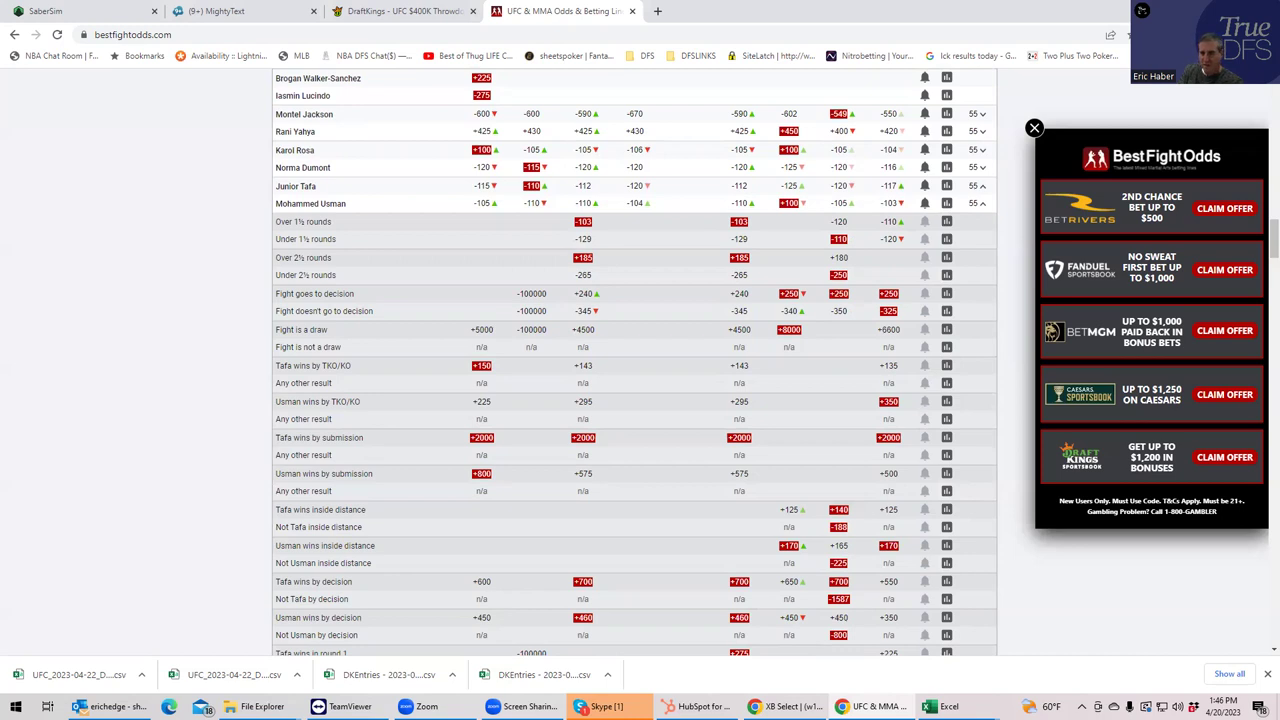
scroll(600, 388, up, 3)
scroll(600, 388, up, 3)
Add B. Hiestand, K. Silva and J. Tafa to the DraftKings UFC $400K Throwdown lineup.
click(395, 11)
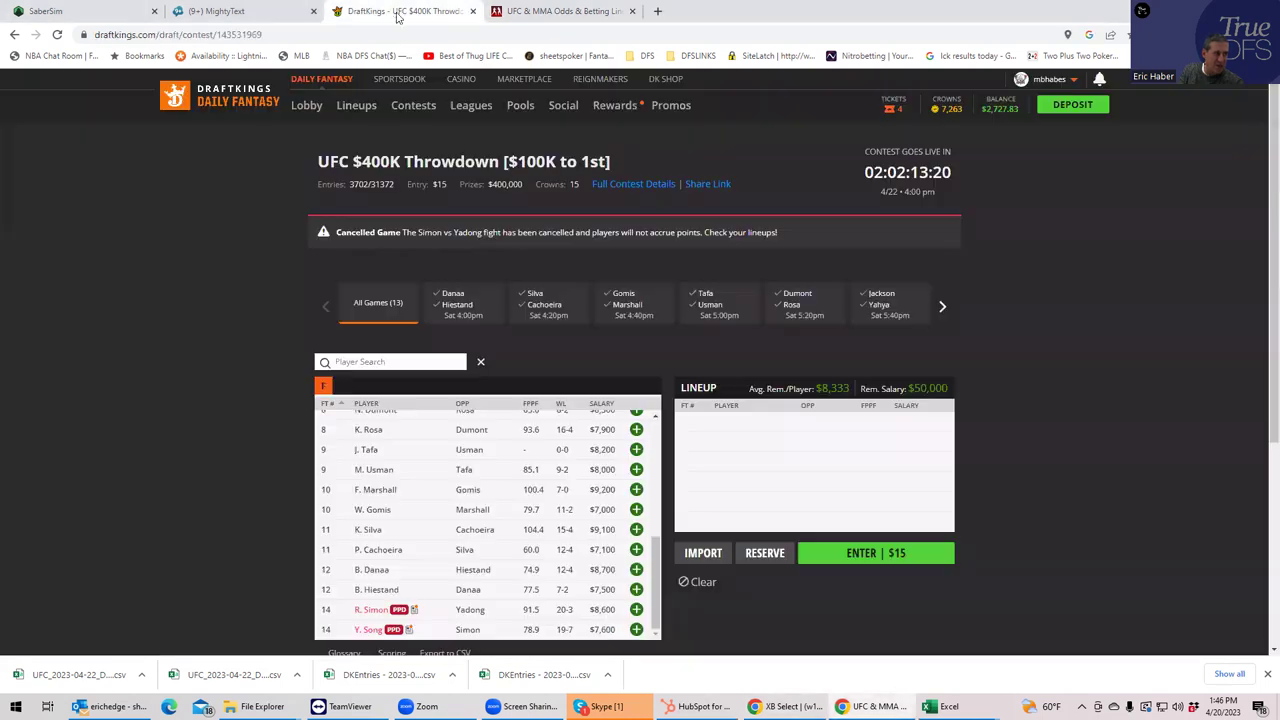
click(636, 590)
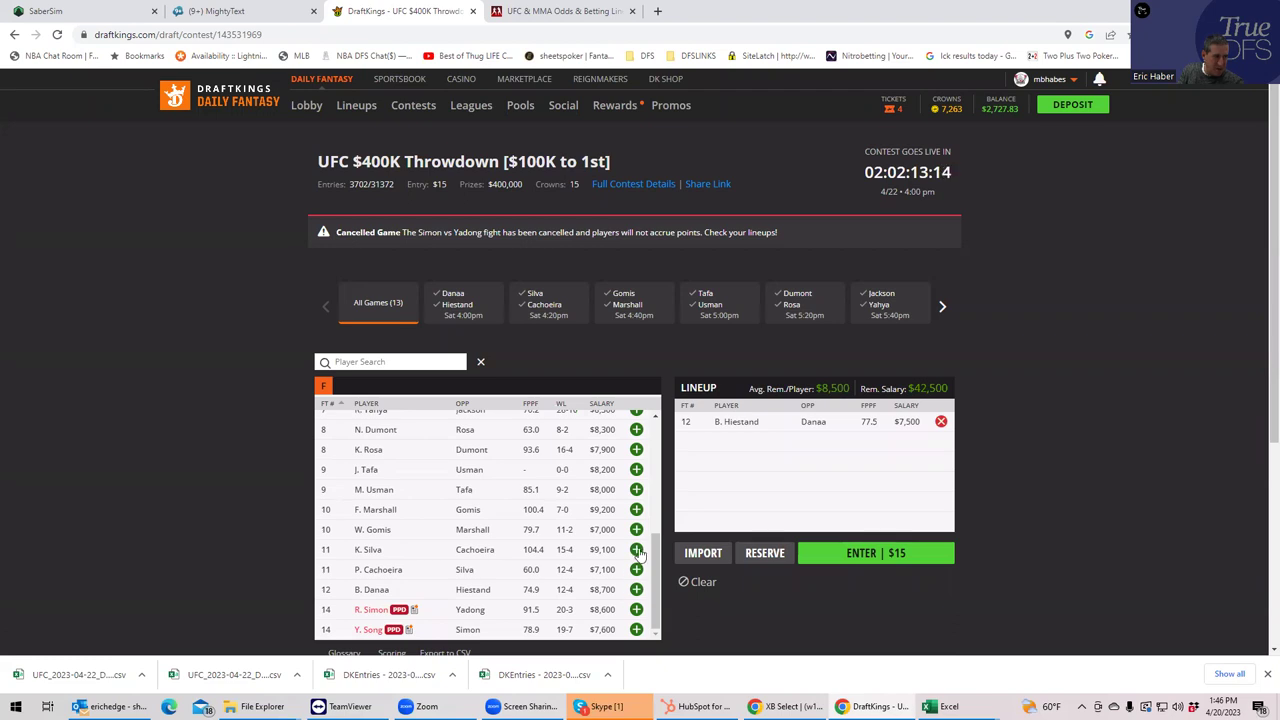
click(636, 550)
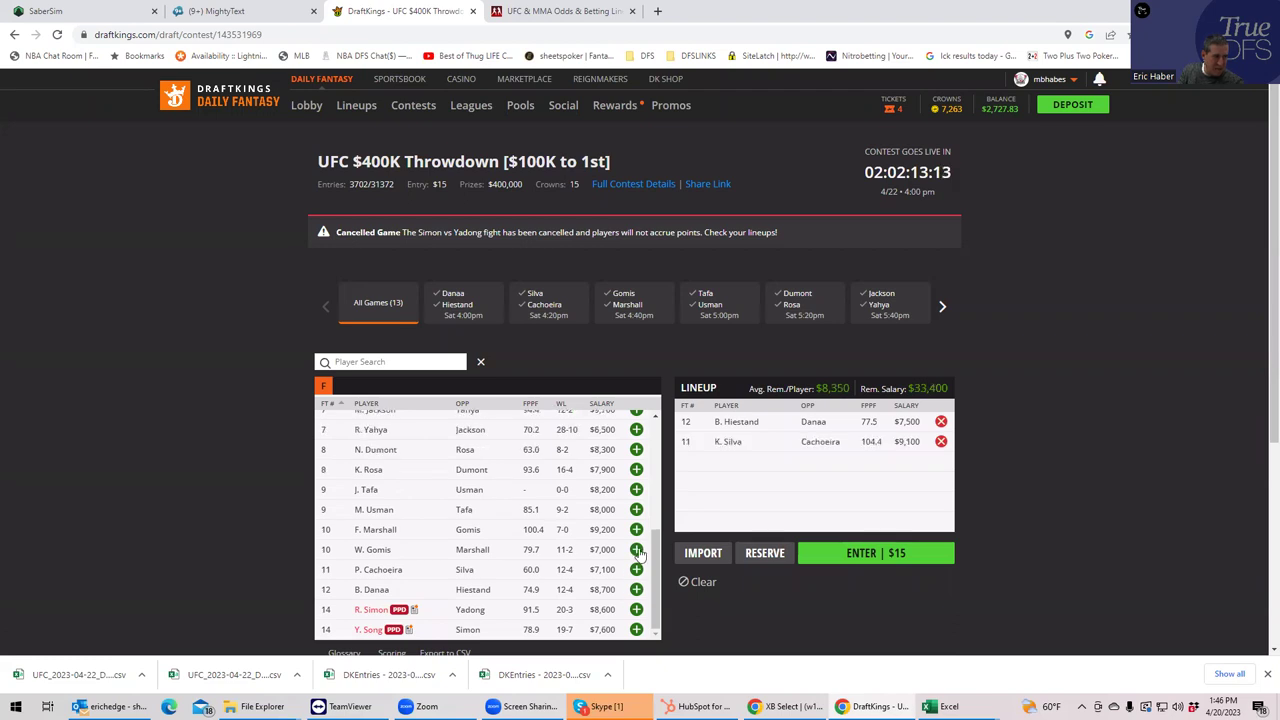
click(636, 489)
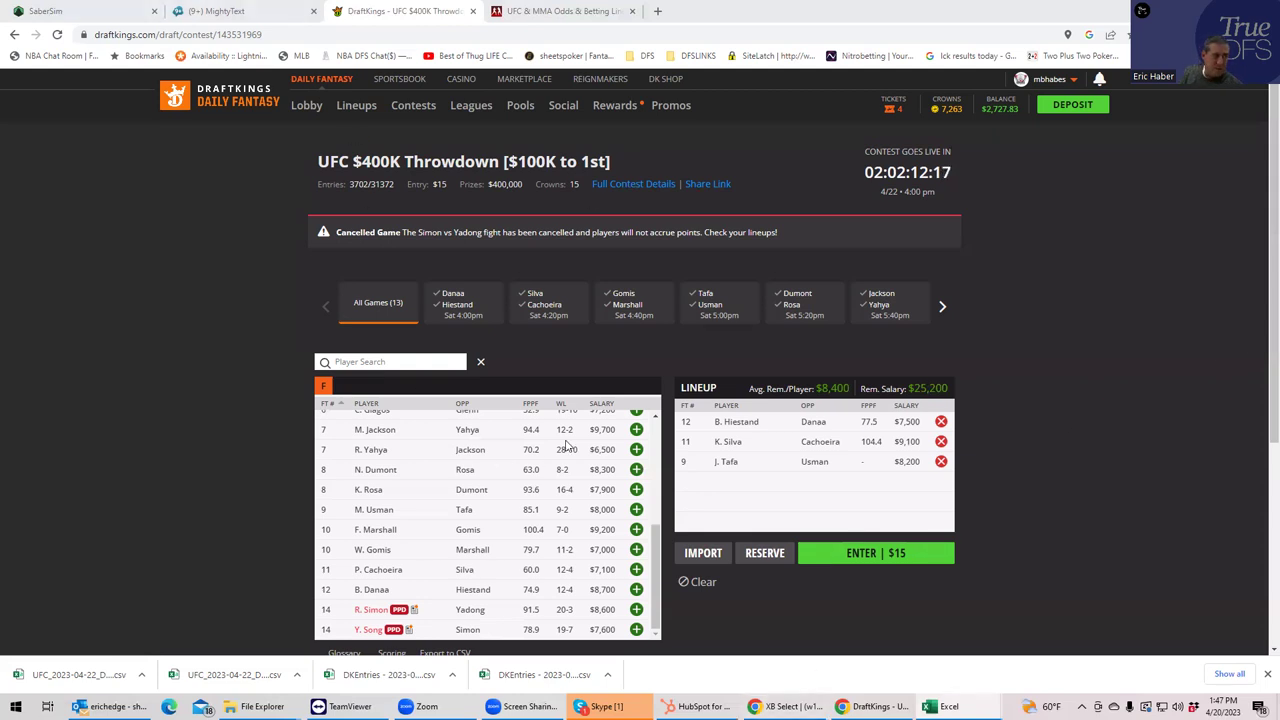
Return to the UFC Fight Night 223 odds on BestFightOdds and collapse the Tafa vs. Usman props.
click(535, 12)
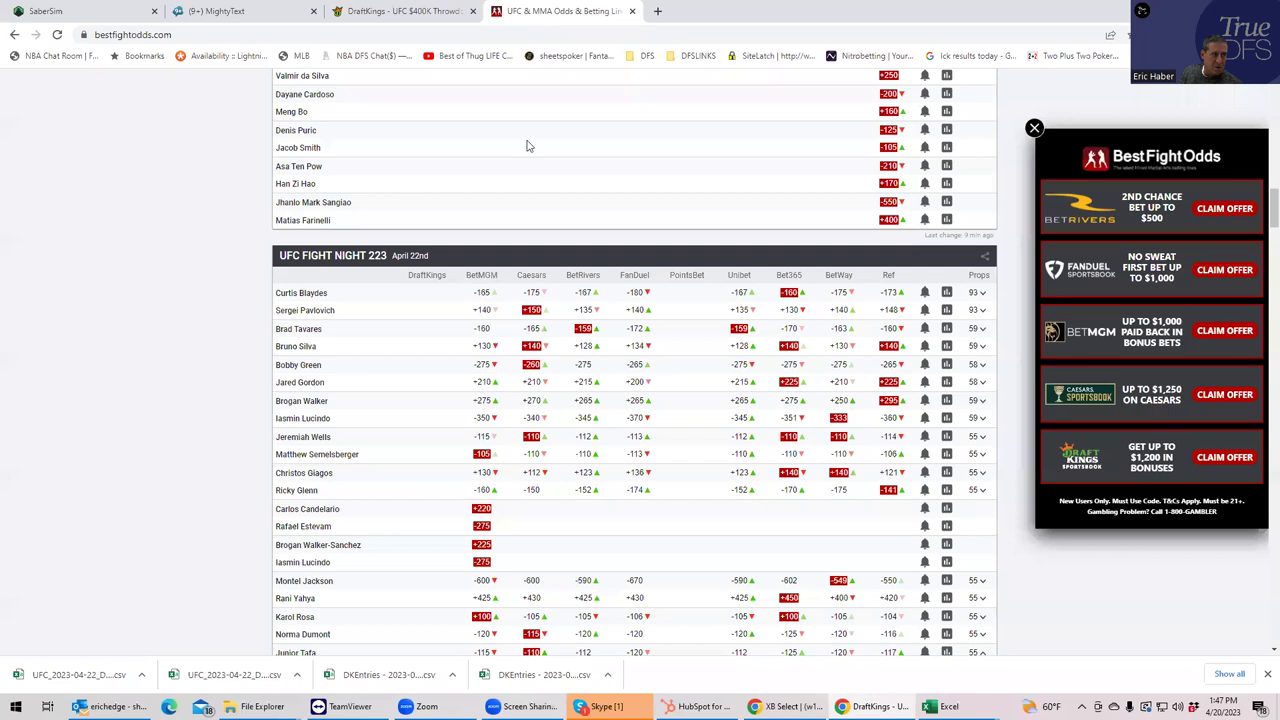
scroll(548, 462, down, 3)
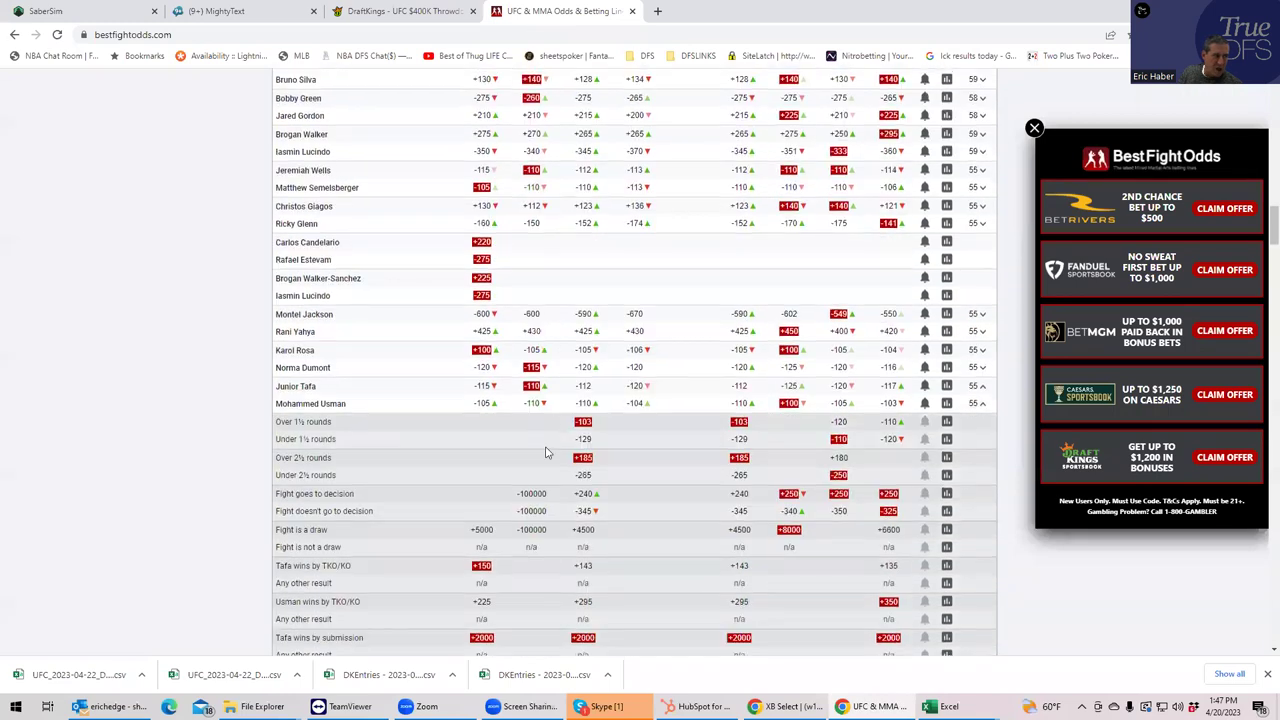
click(982, 404)
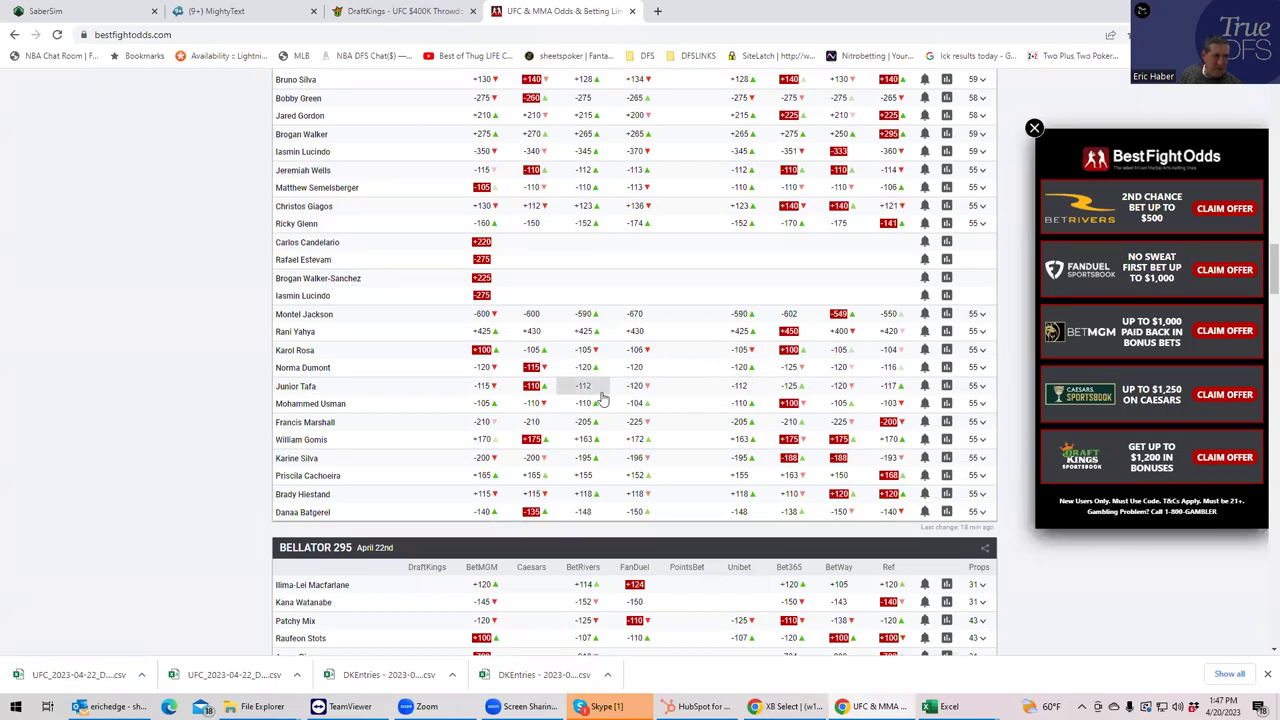
Check the DraftKings lineup, then review the Karol Rosa vs. Norma Dumont props on BestFightOdds and collapse them.
click(350, 10)
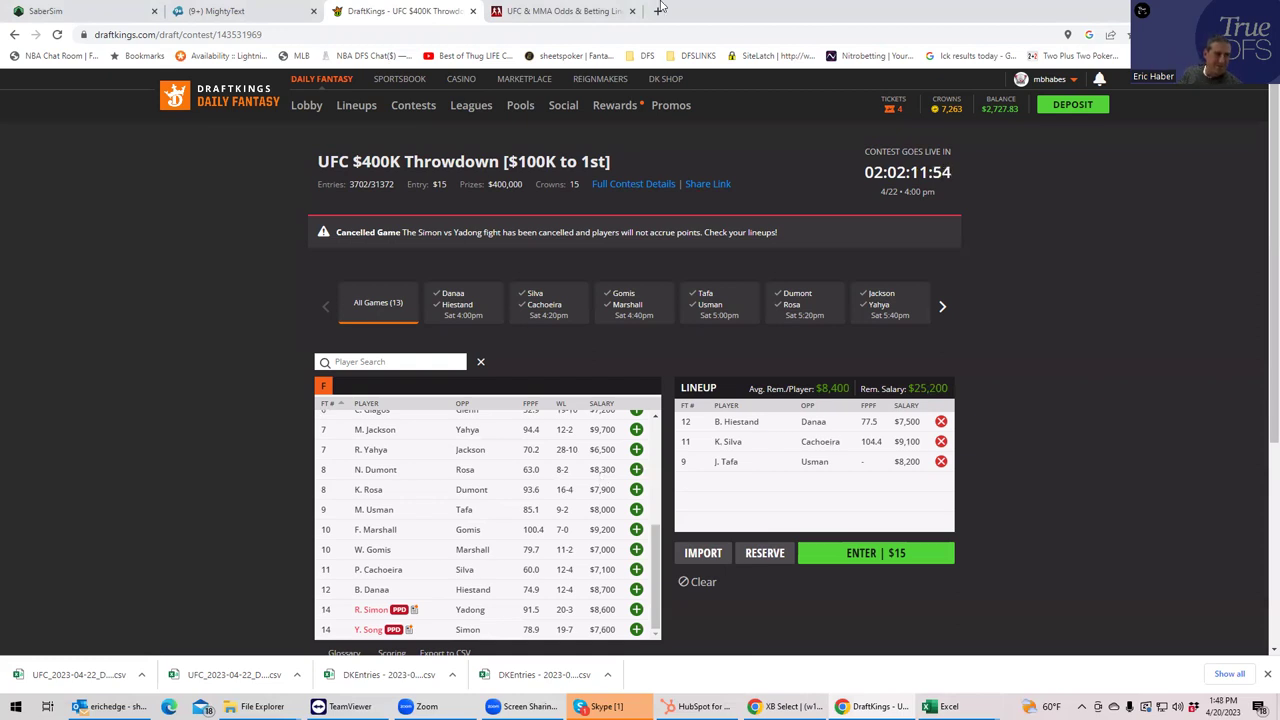
click(565, 13)
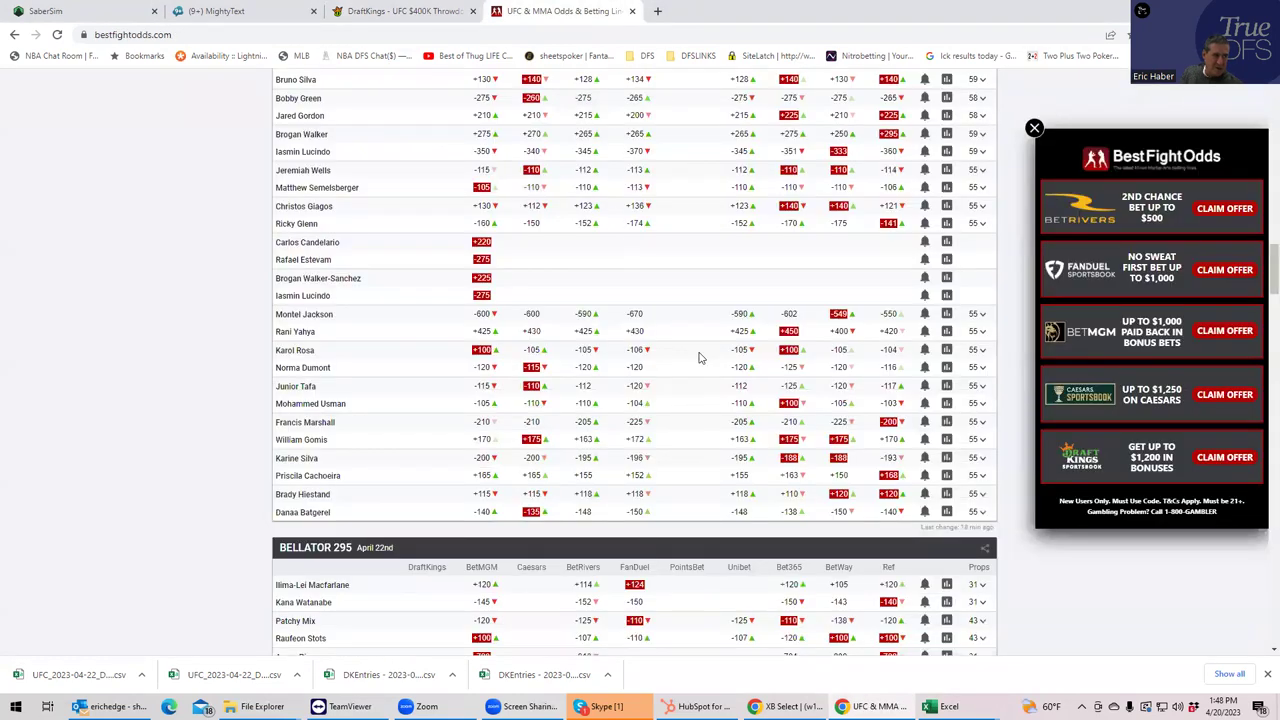
scroll(700, 357, up, 3)
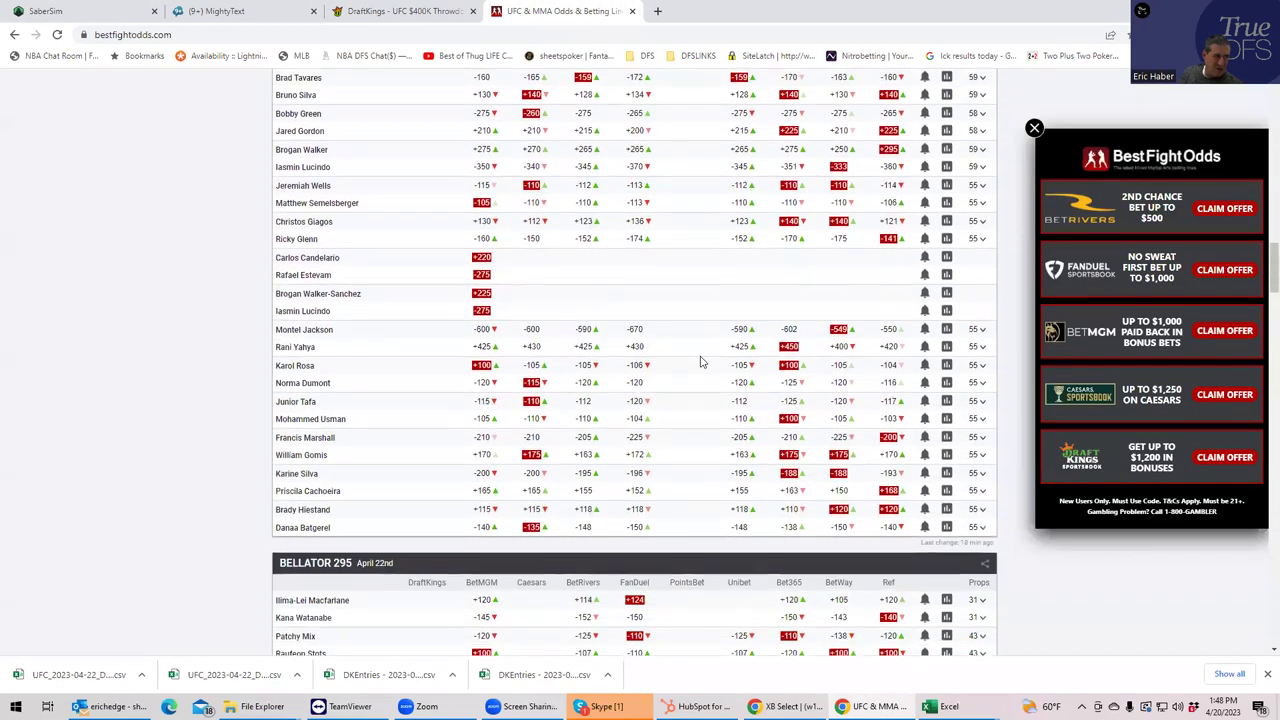
scroll(700, 357, down, 3)
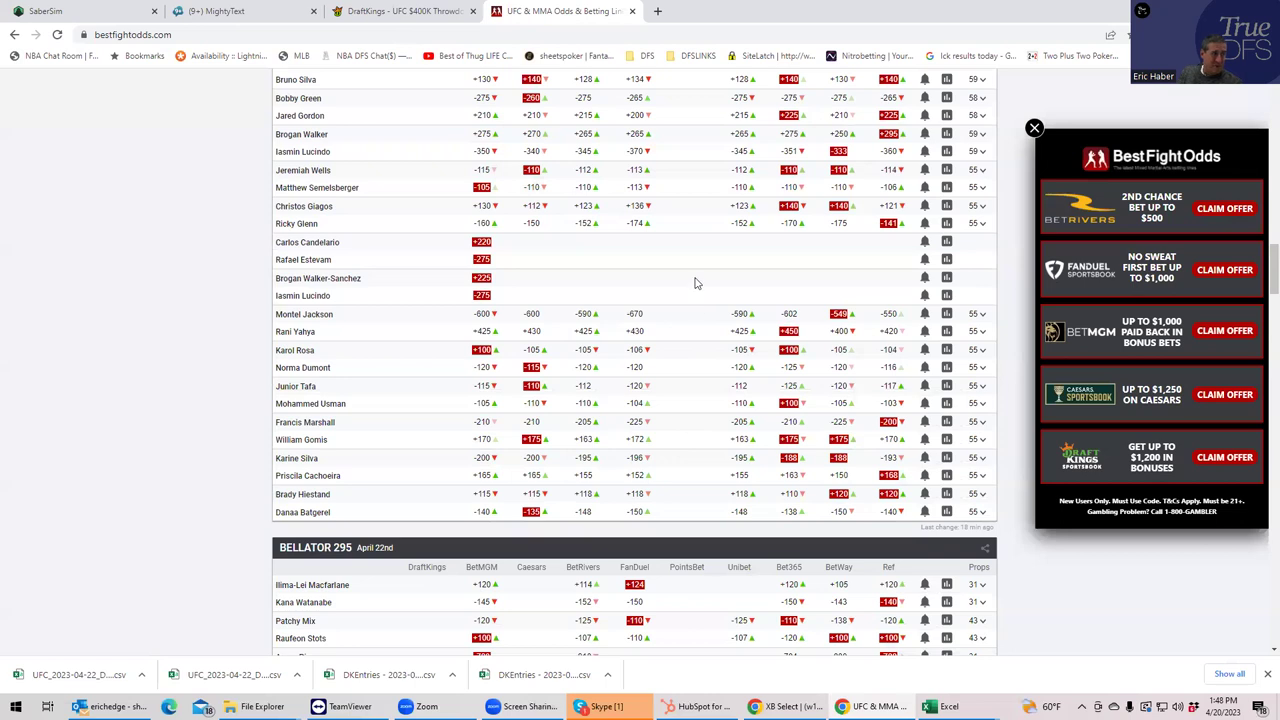
scroll(695, 291, up, 3)
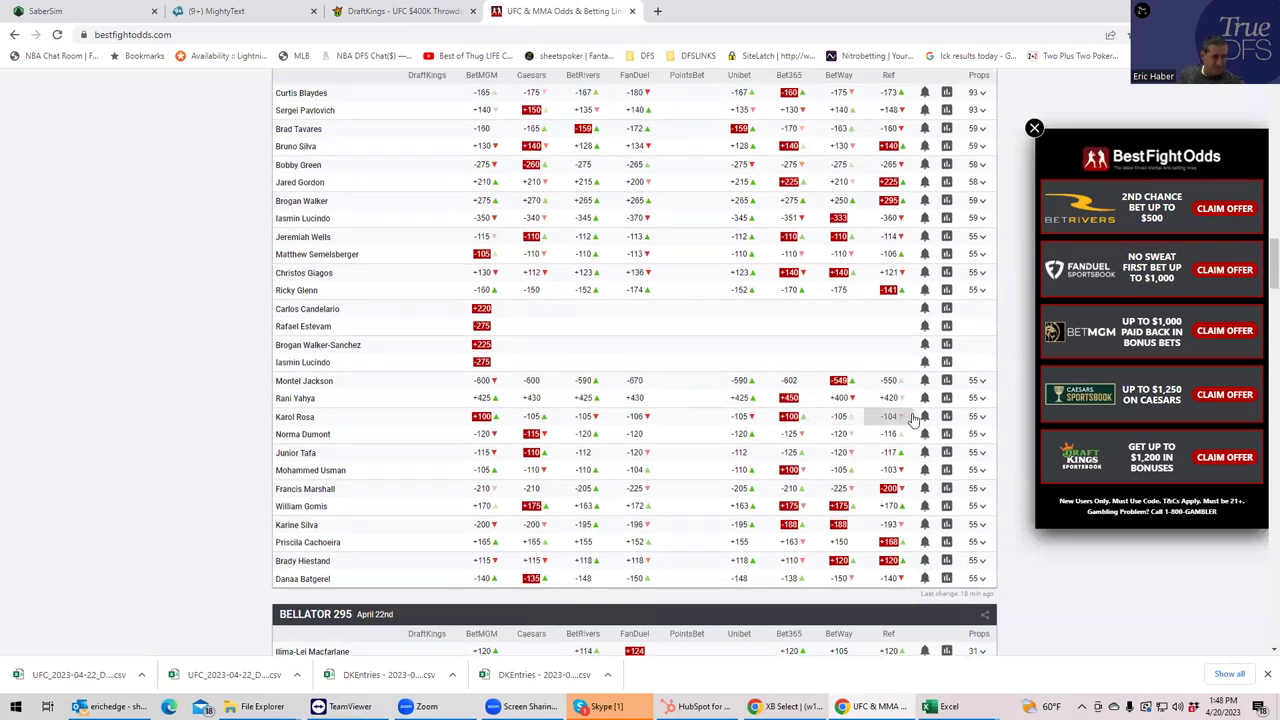
click(984, 436)
scroll(779, 518, down, 4)
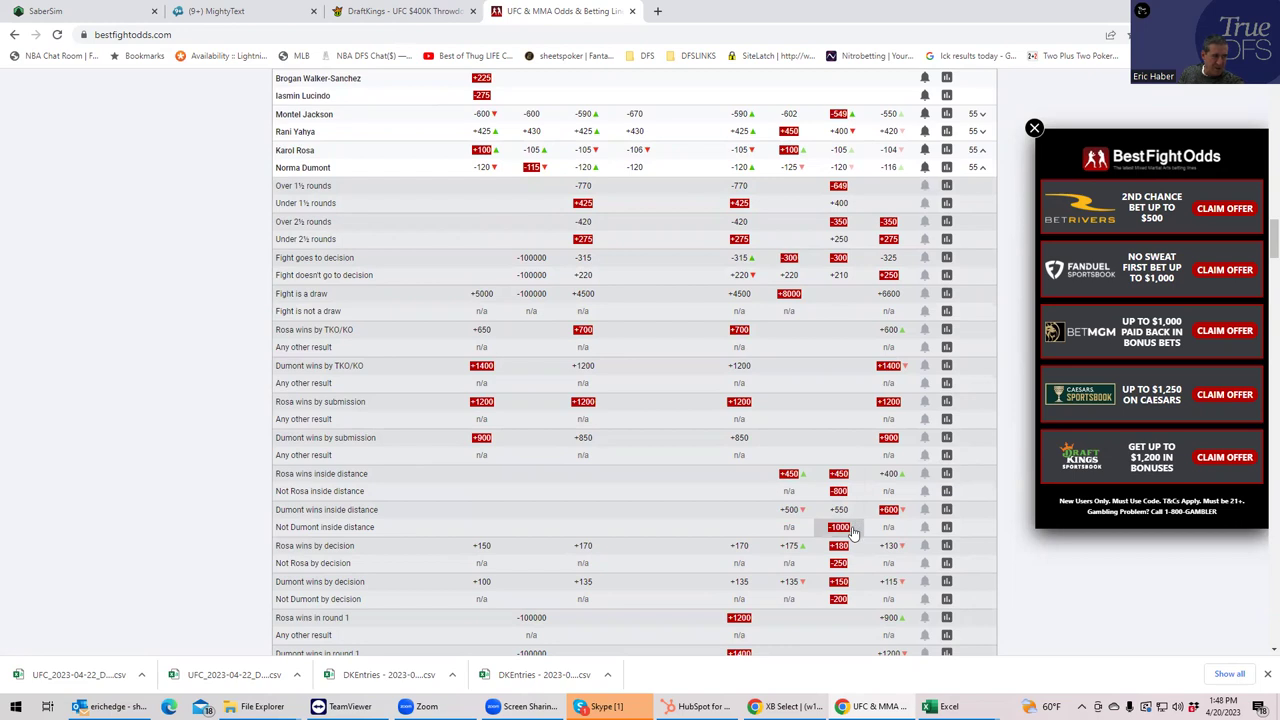
click(985, 168)
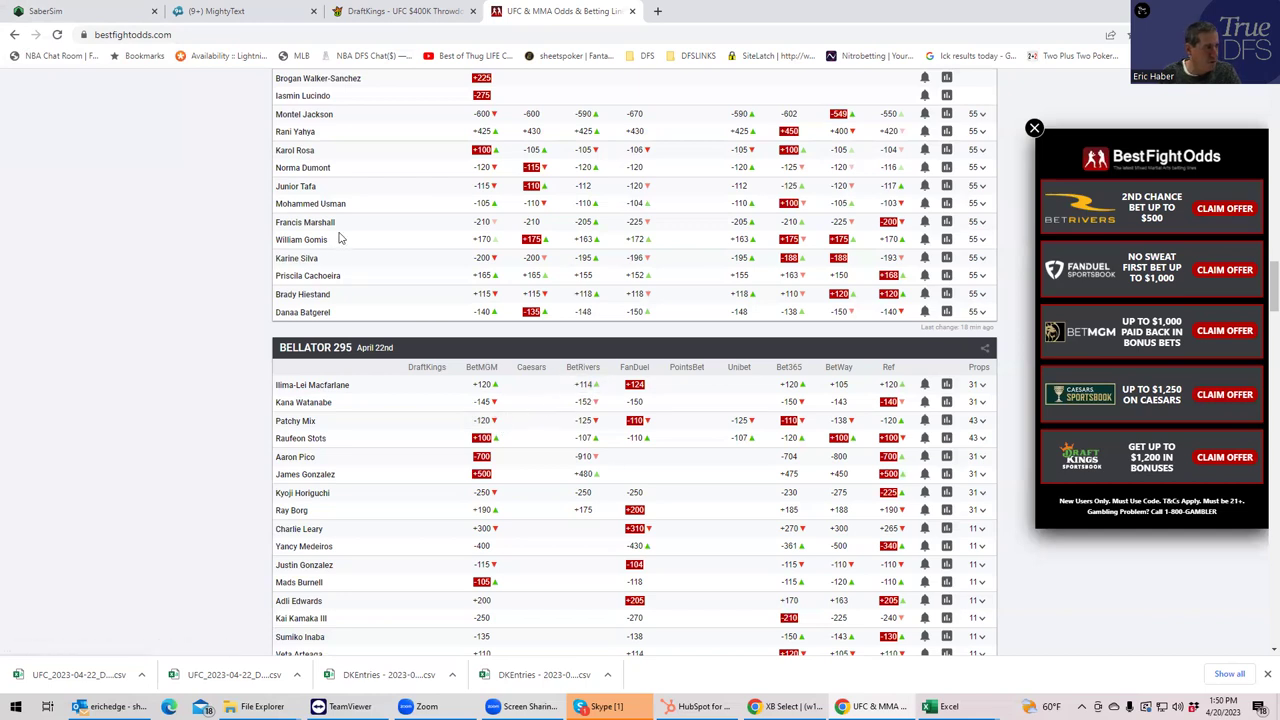
scroll(338, 239, up, 1)
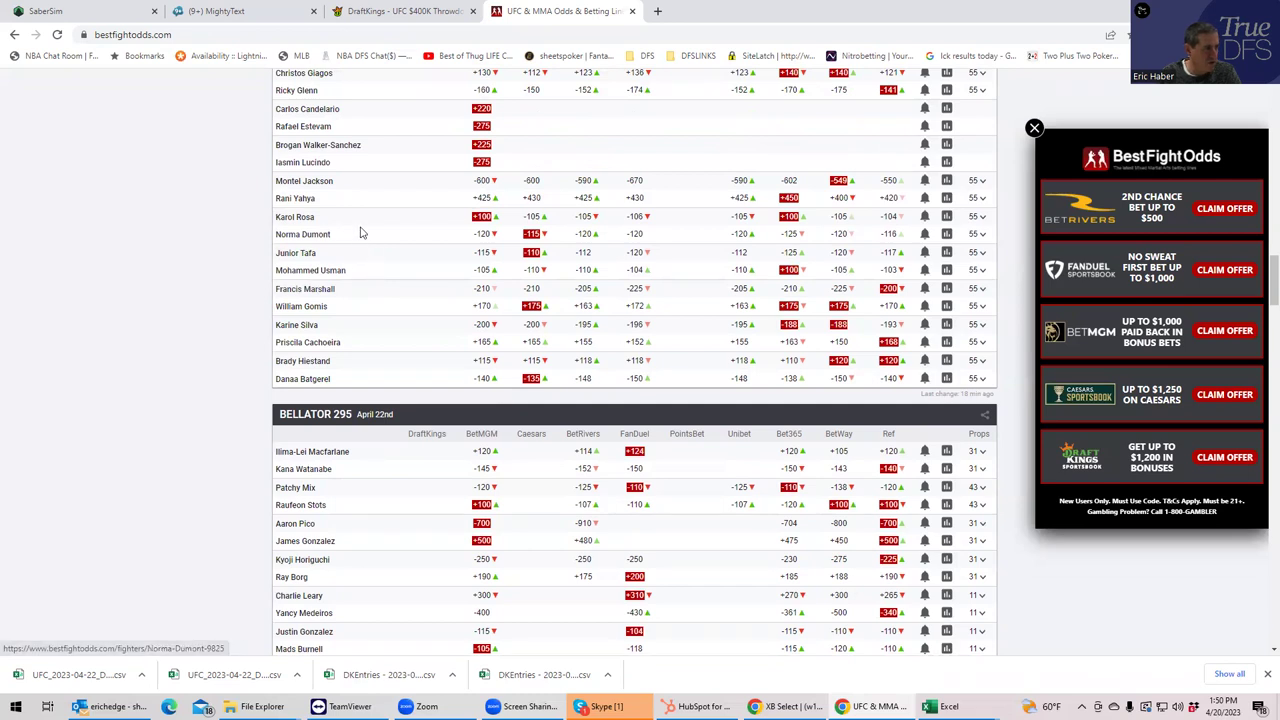
scroll(362, 233, up, 1)
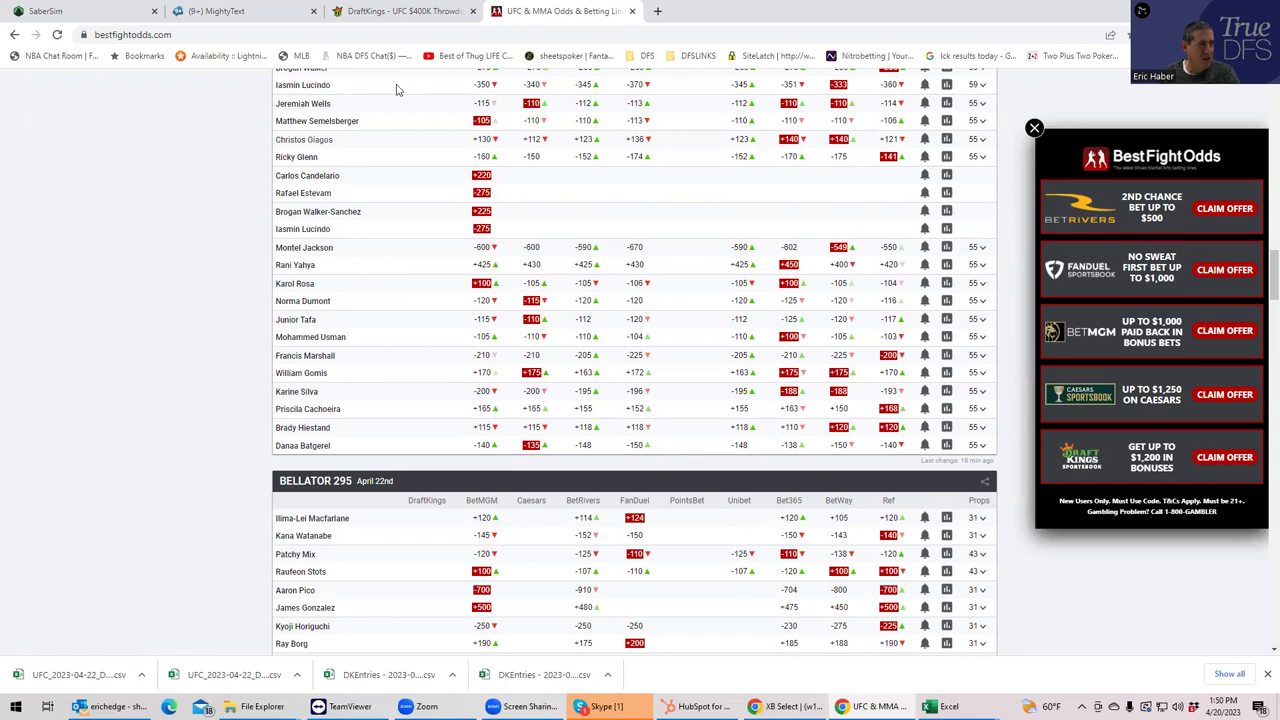
Check the DraftKings fighter salaries, then review the Montel Jackson vs. Rani Yahya props on BestFightOdds and collapse them.
click(403, 12)
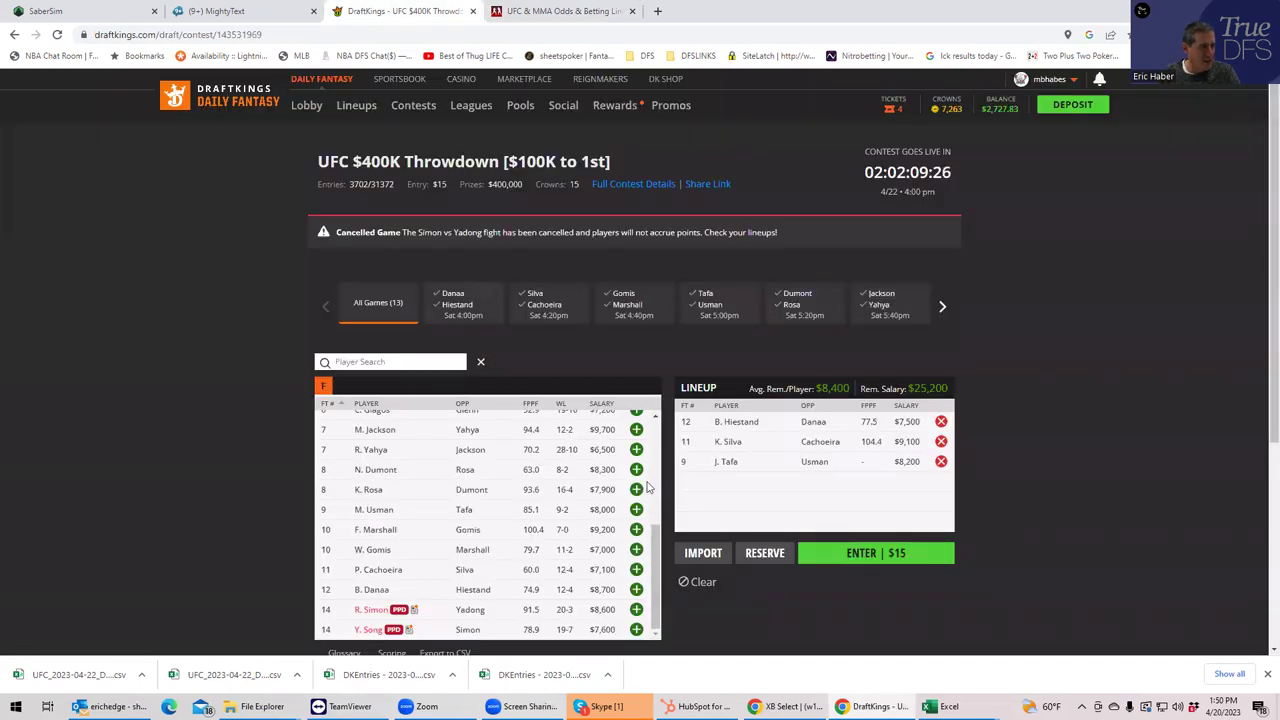
click(528, 12)
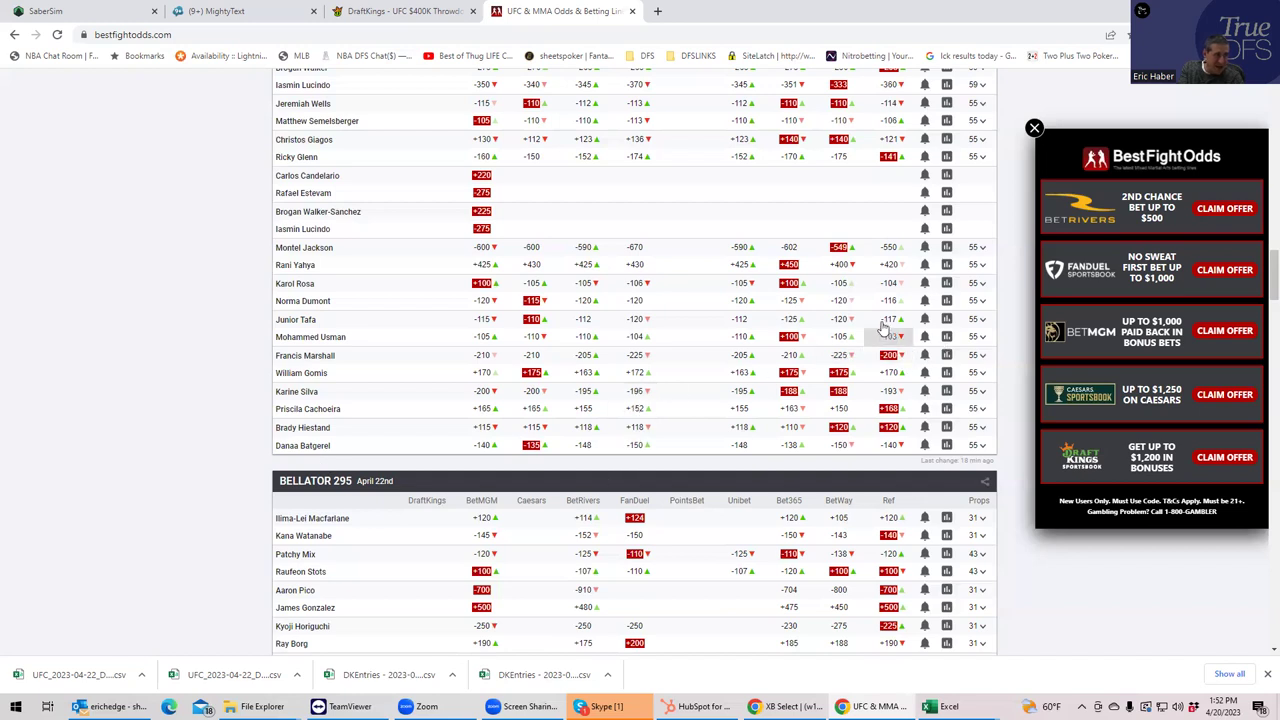
click(980, 248)
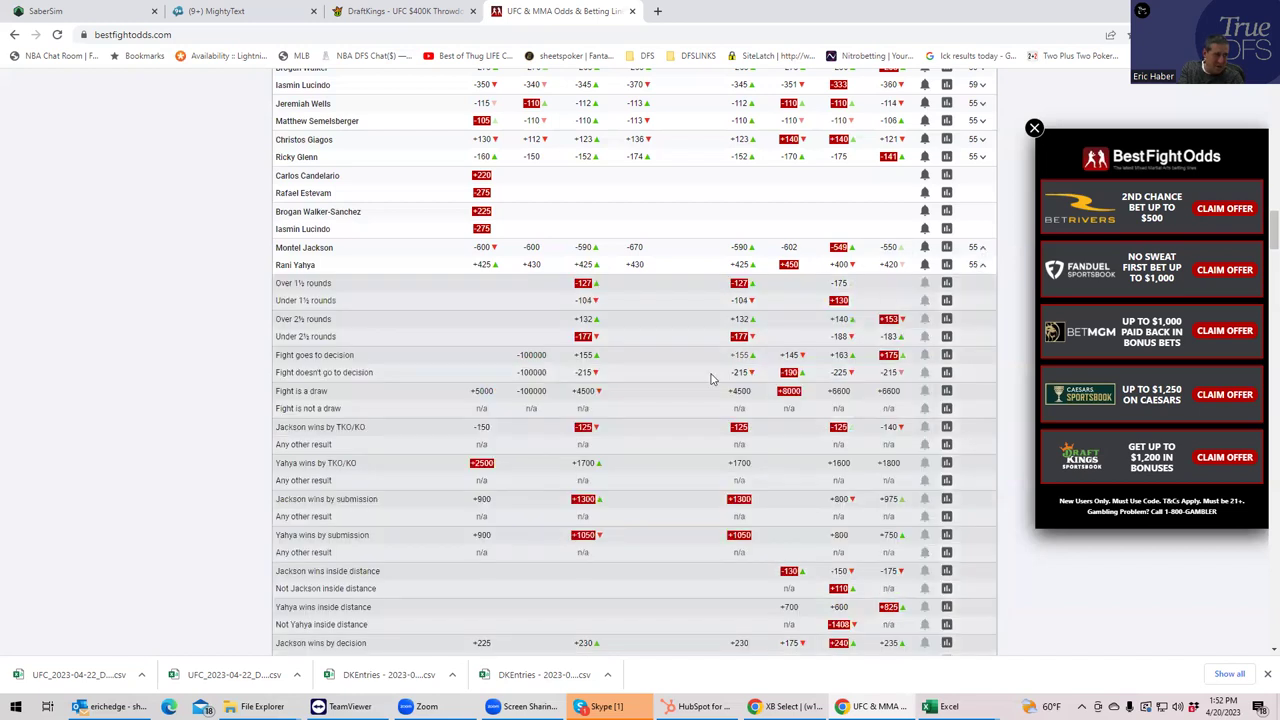
scroll(660, 410, down, 2)
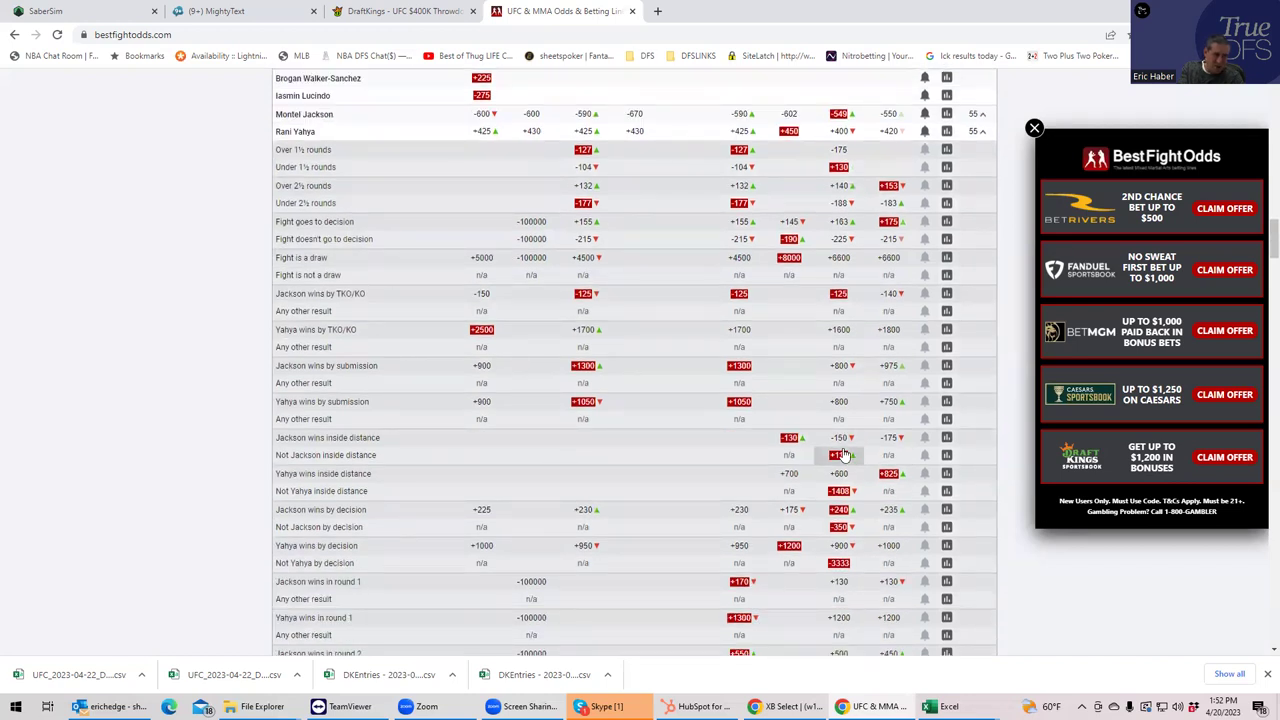
scroll(710, 490, down, 1)
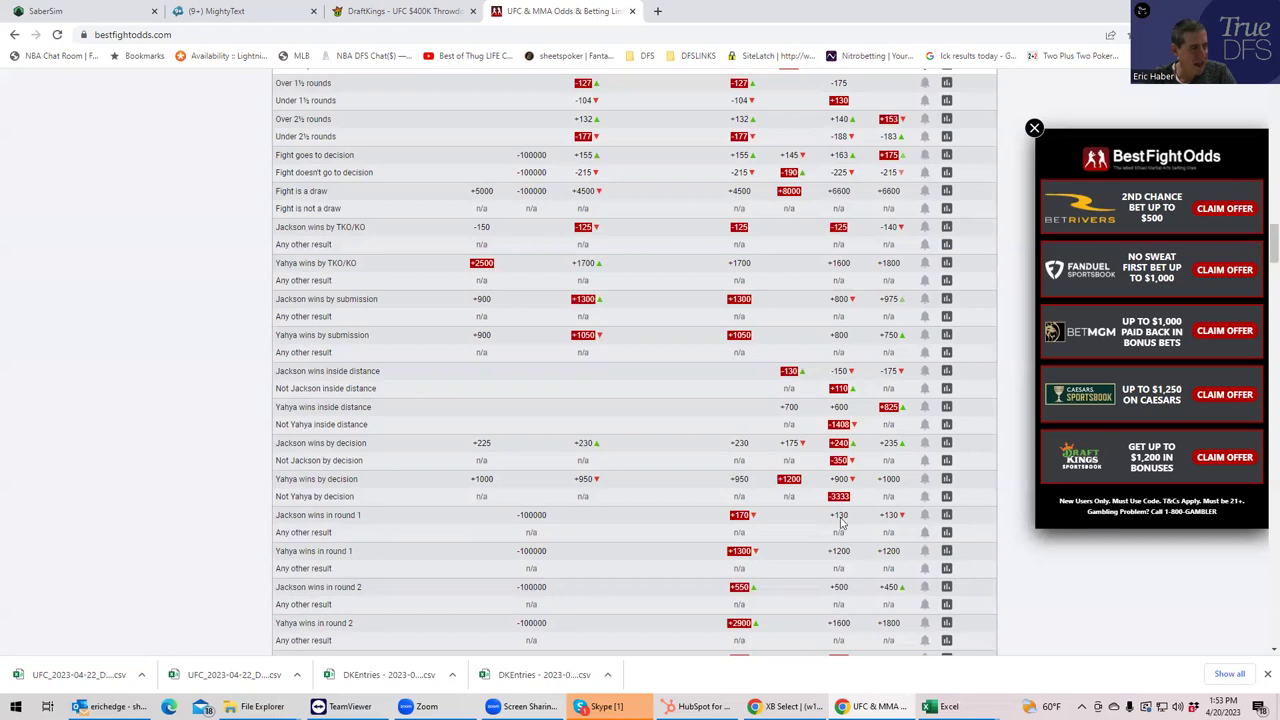
scroll(815, 328, up, 3)
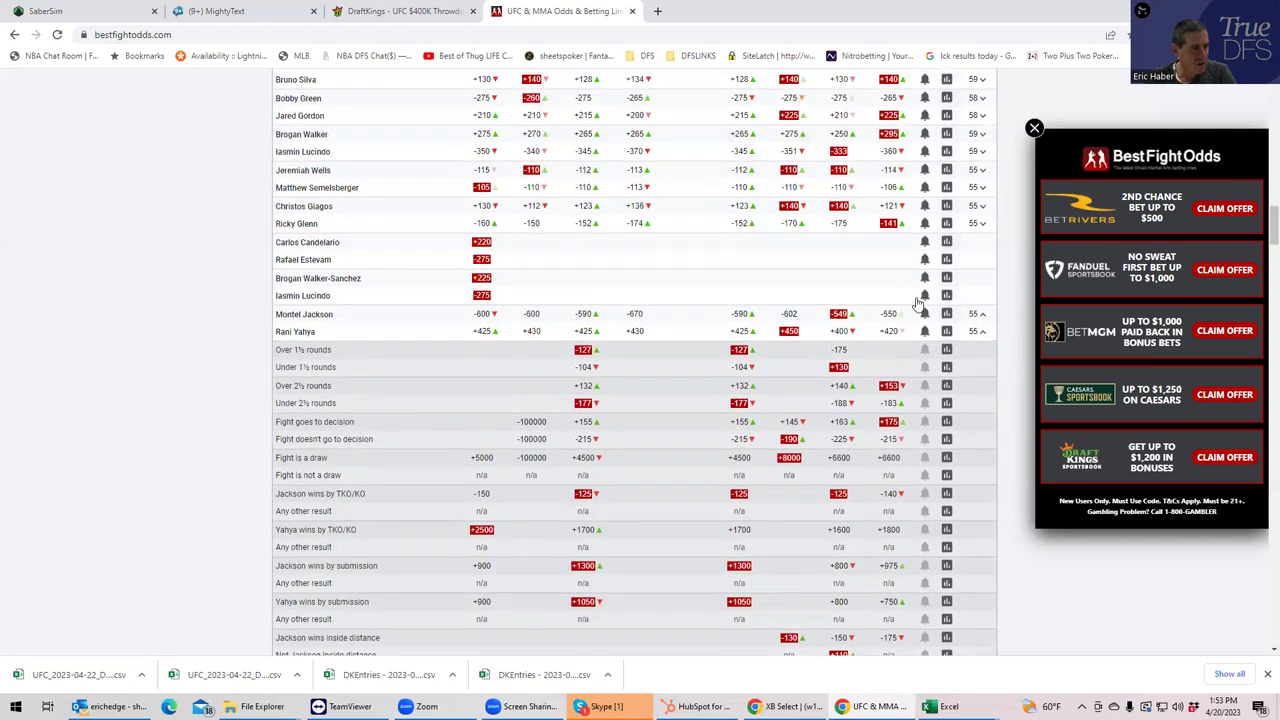
click(983, 338)
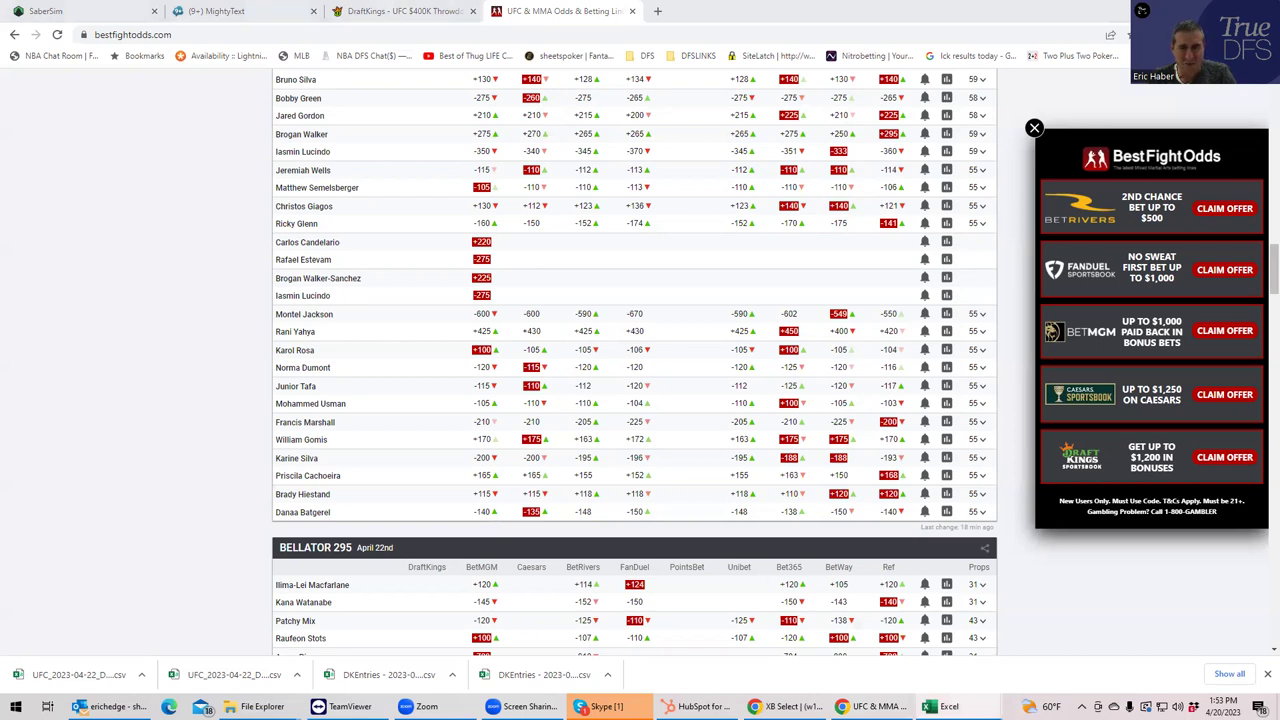
Switch to the DraftKings contest and look over the salaries of the fighters in the middle of the card.
scroll(669, 314, up, 1)
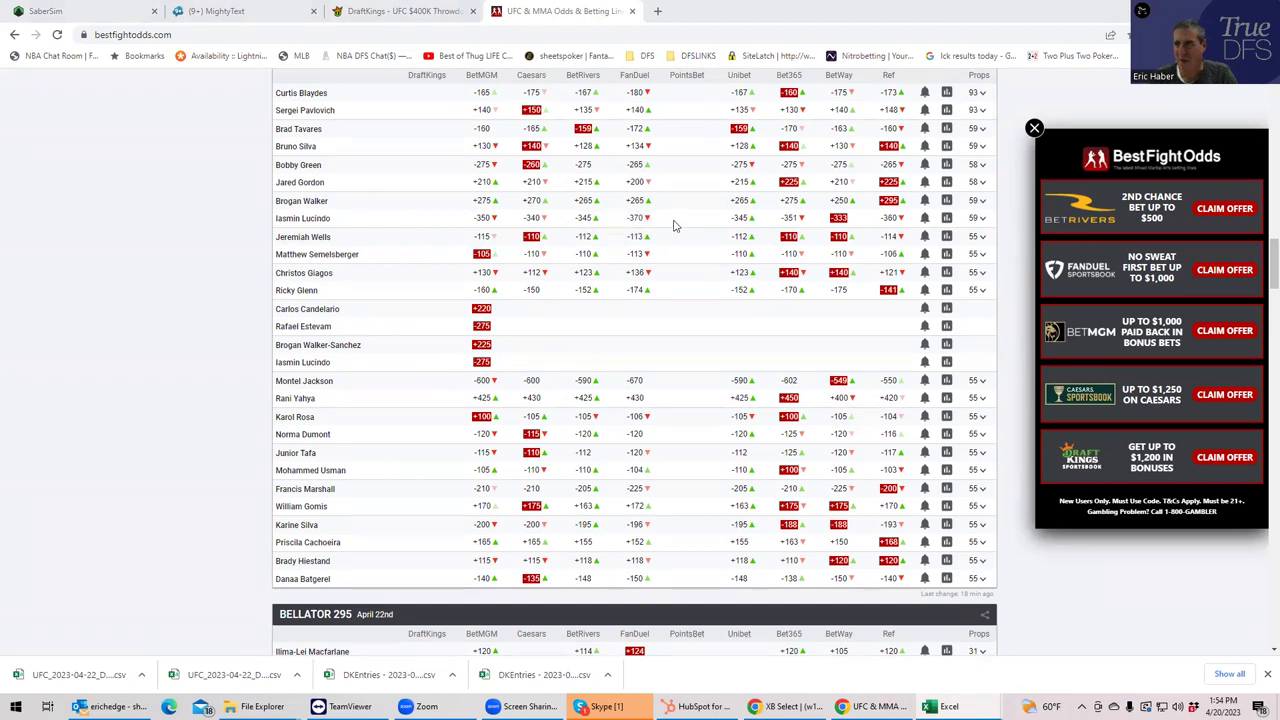
click(400, 11)
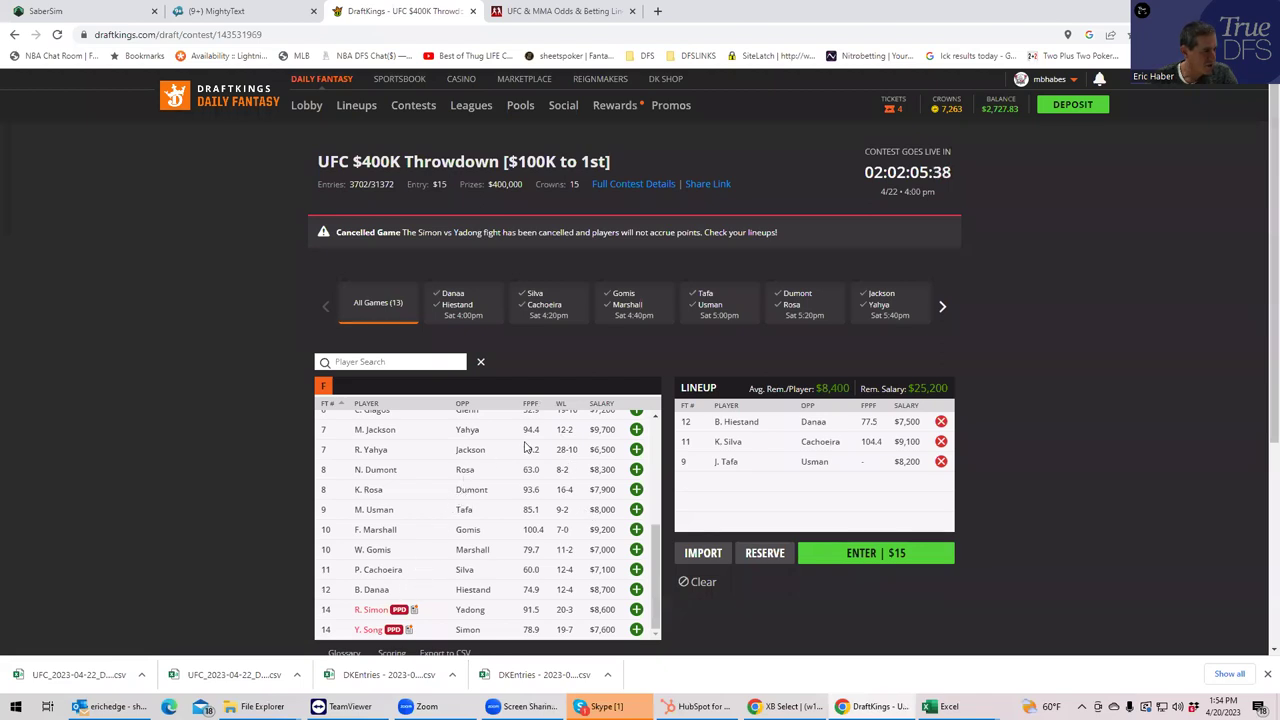
click(655, 414)
scroll(655, 414, up, 2)
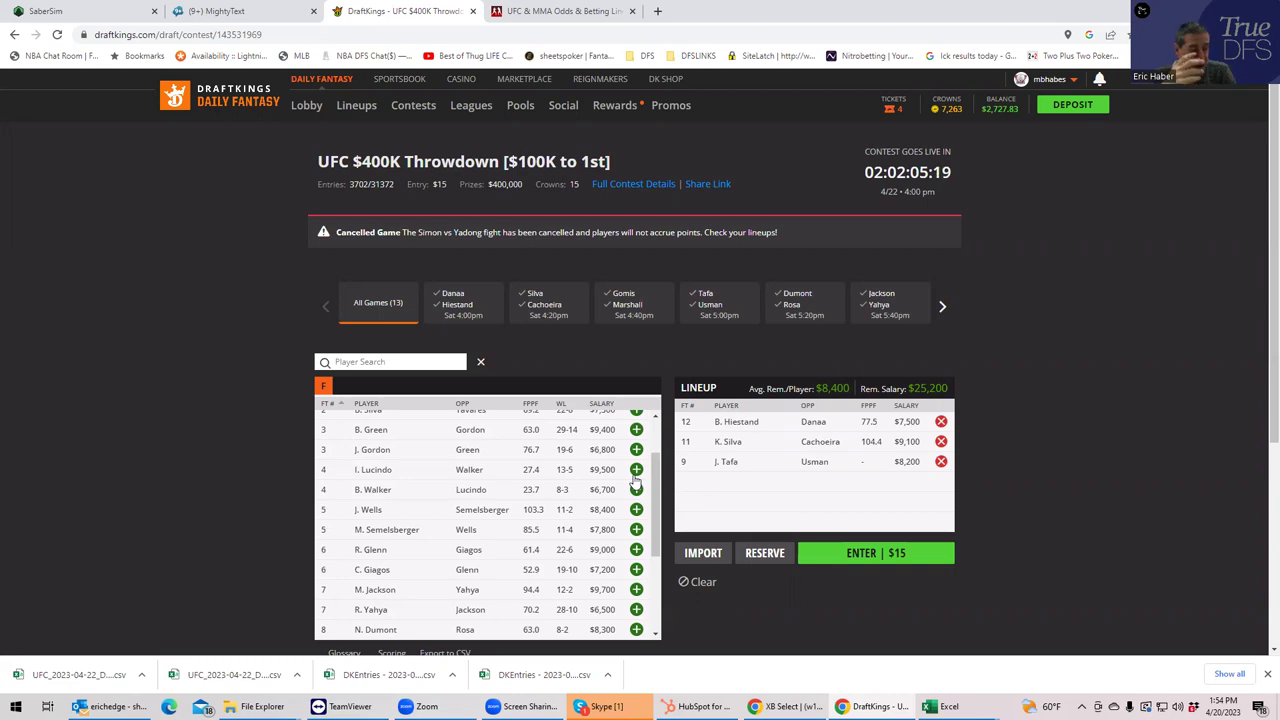
Return to BestFightOdds, examine the Brogan Walker vs. Iasmin Lucindo props through the round-by-round odds, and collapse them.
click(545, 11)
scroll(665, 335, up, 1)
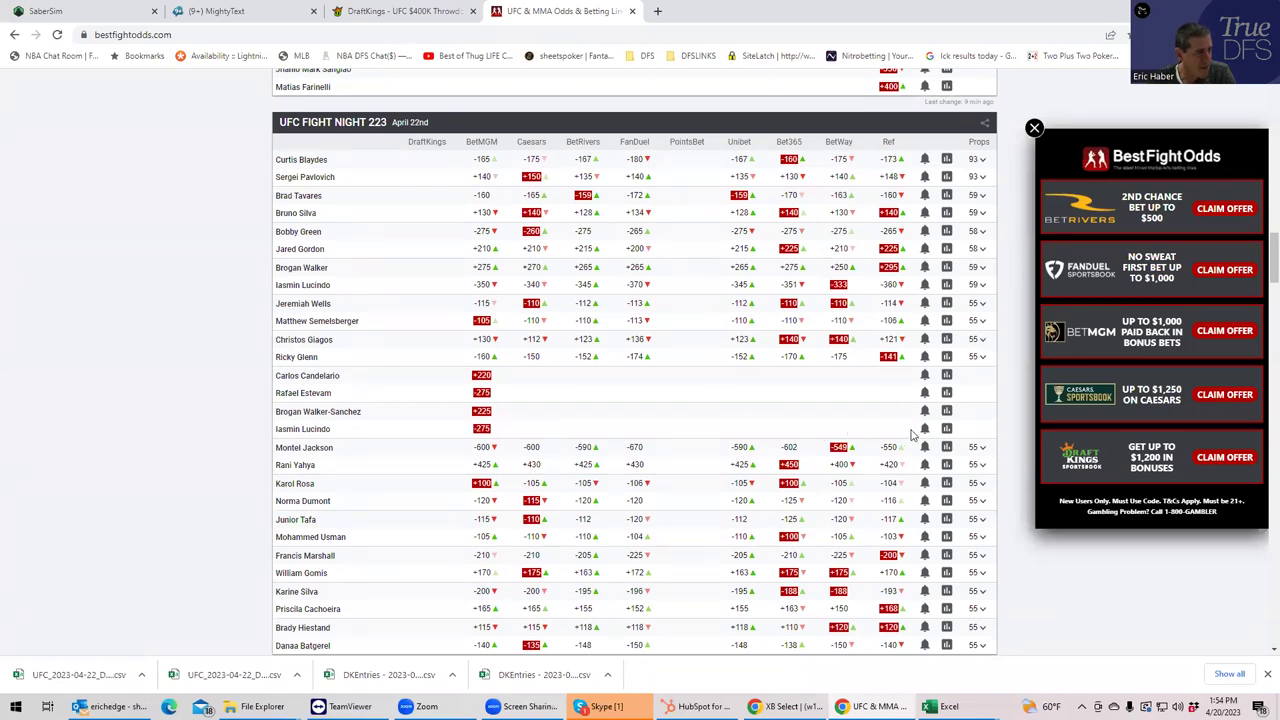
click(983, 286)
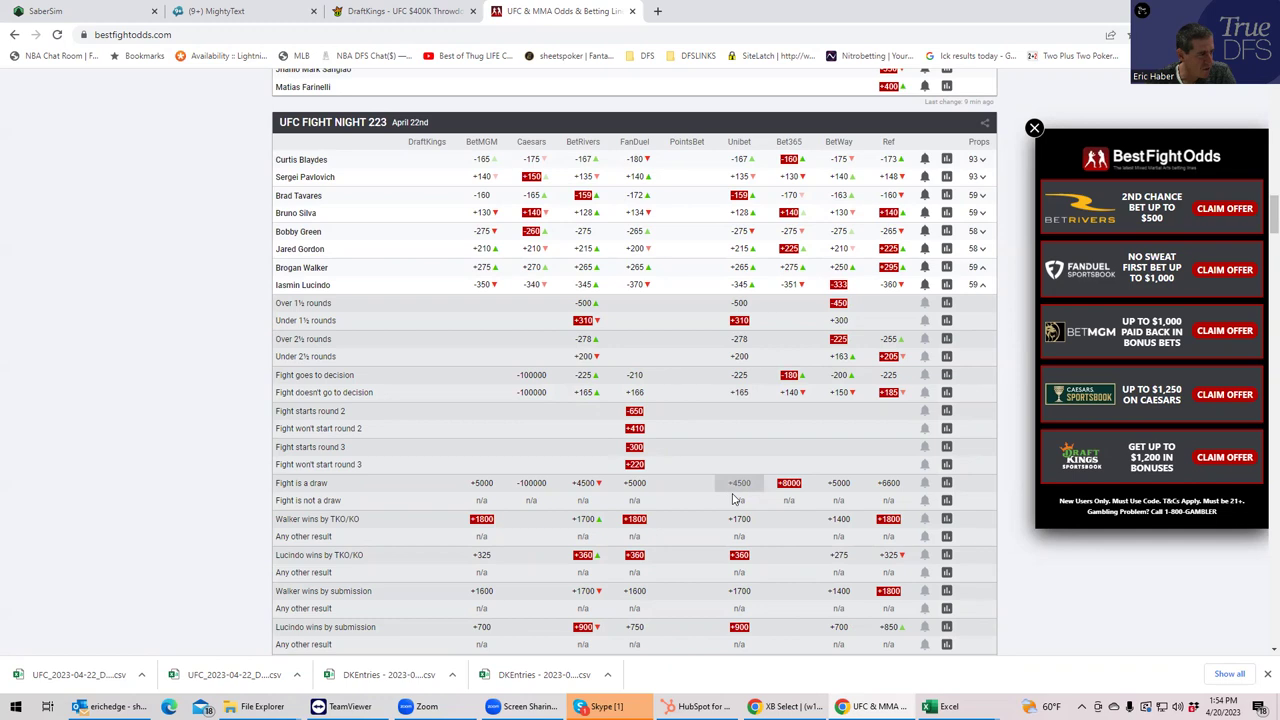
scroll(730, 500, down, 2)
scroll(742, 515, down, 1)
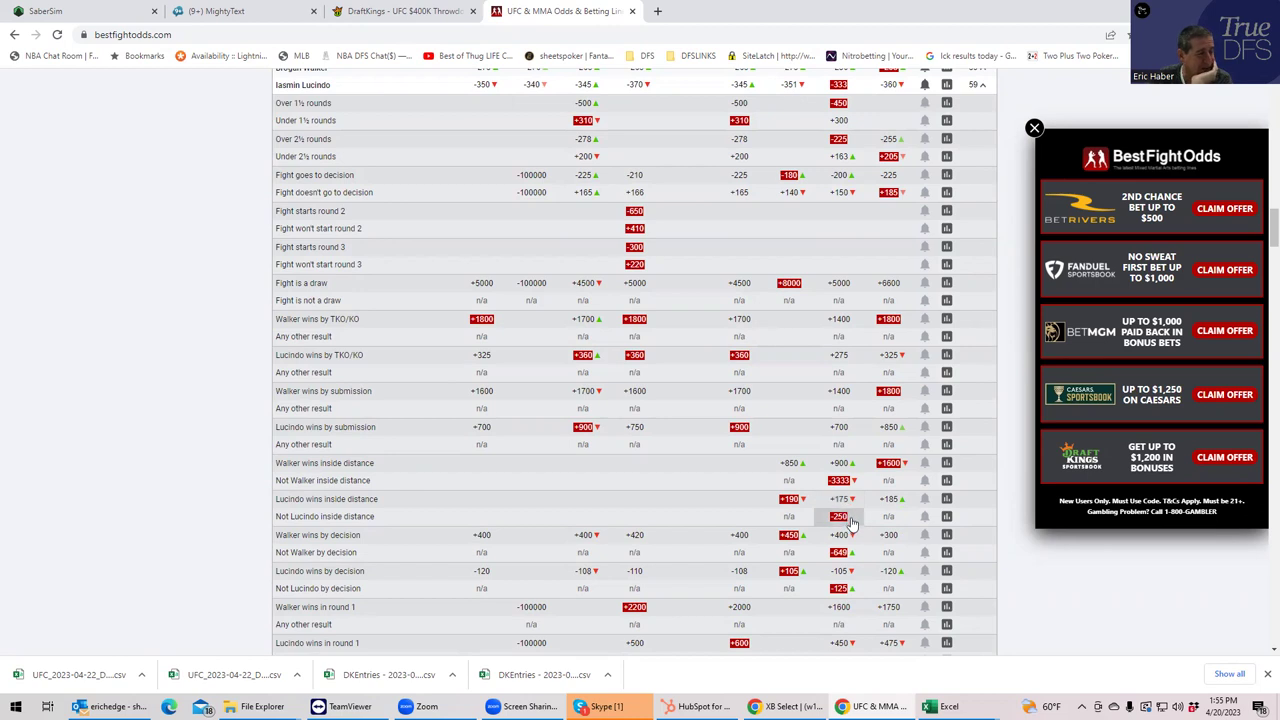
scroll(850, 520, down, 1)
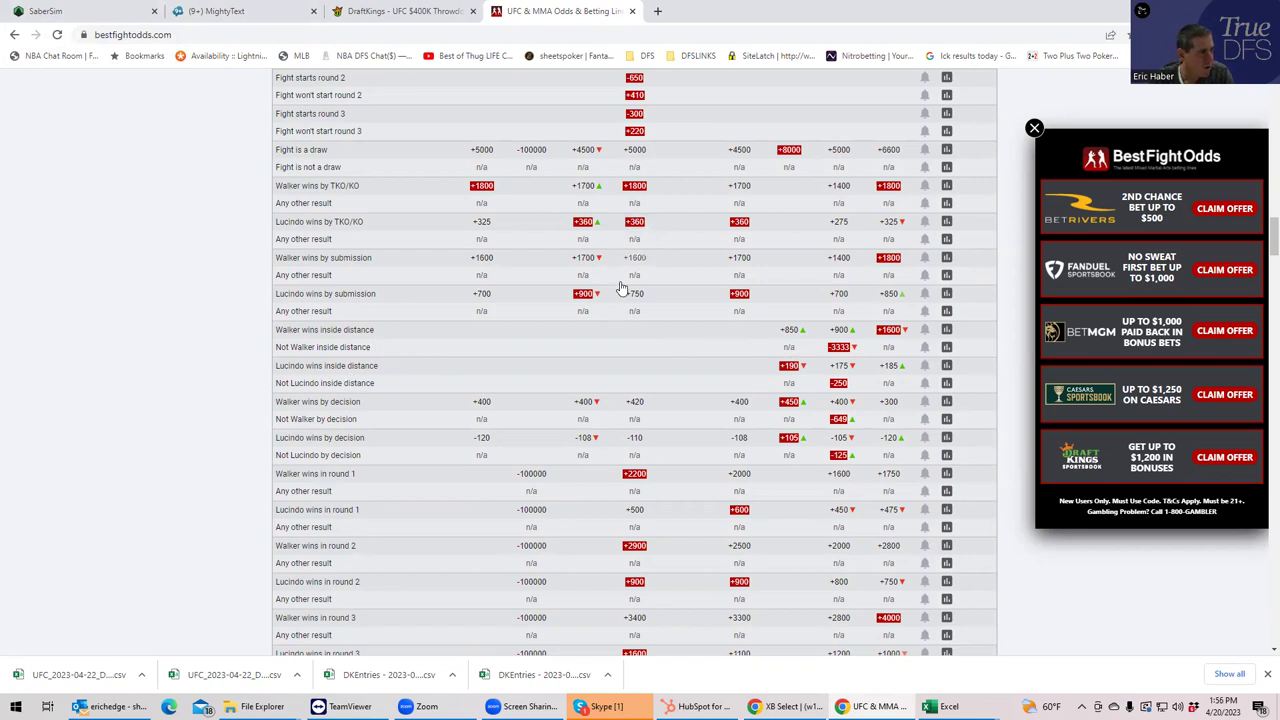
scroll(471, 345, up, 2)
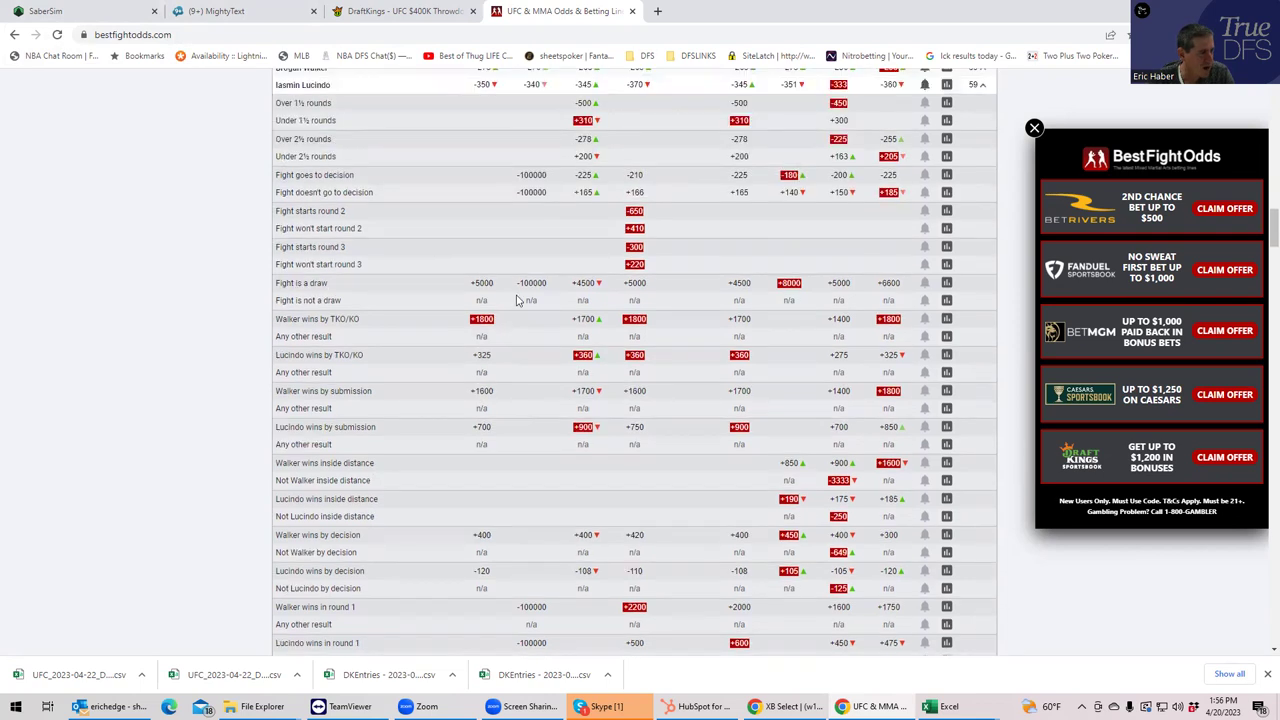
scroll(558, 259, up, 3)
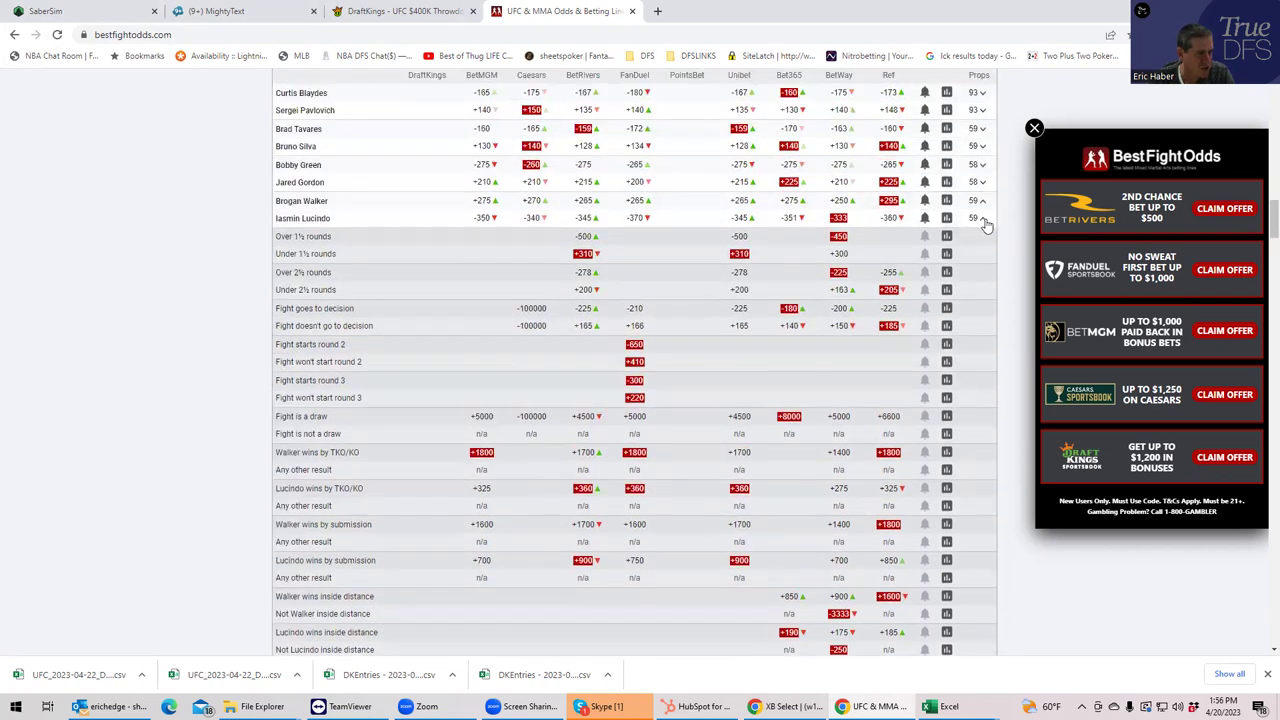
click(979, 220)
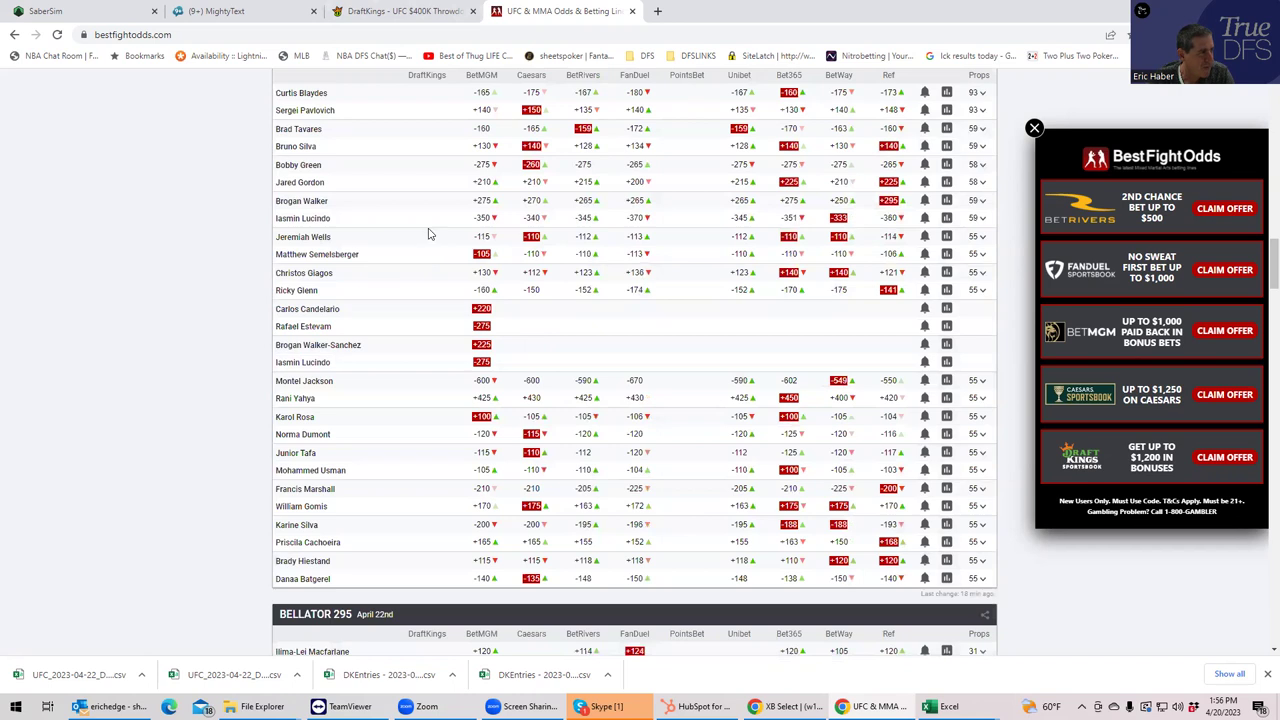
Compare the UFC Fight Night 223 moneylines on BestFightOdds with the fighter salaries on DraftKings.
scroll(430, 235, up, 2)
scroll(440, 280, down, 4)
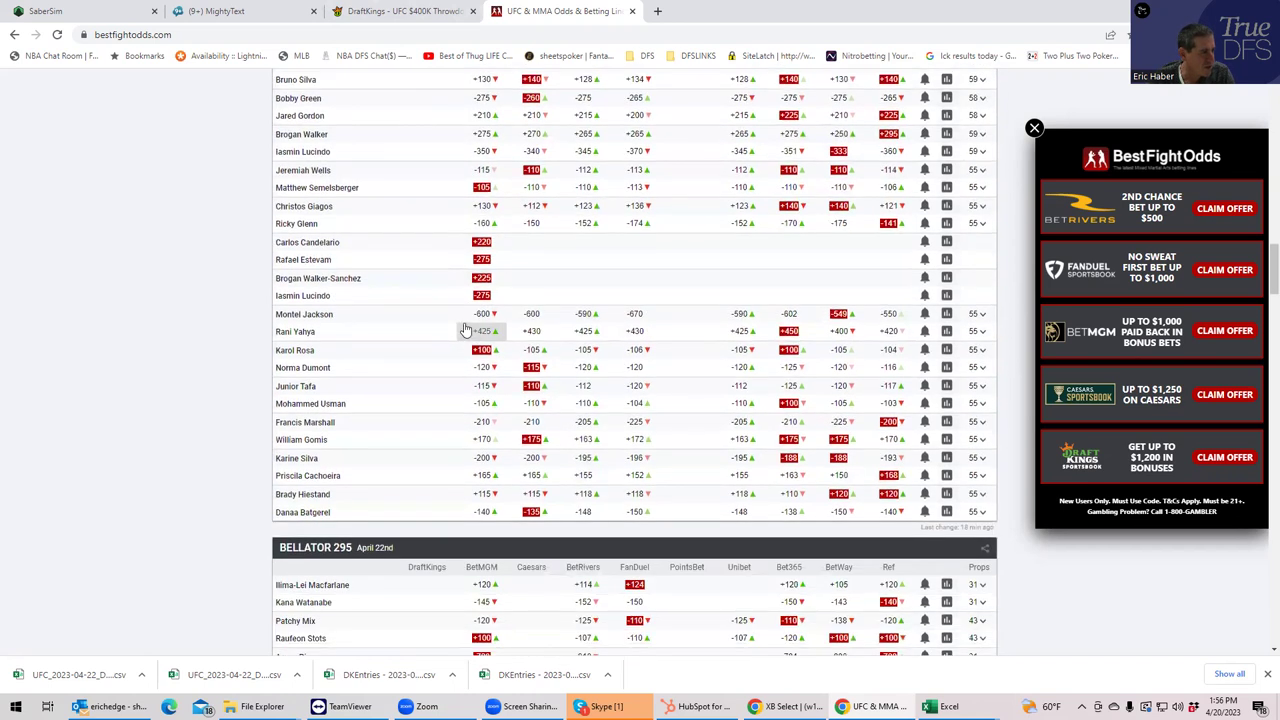
scroll(465, 332, up, 3)
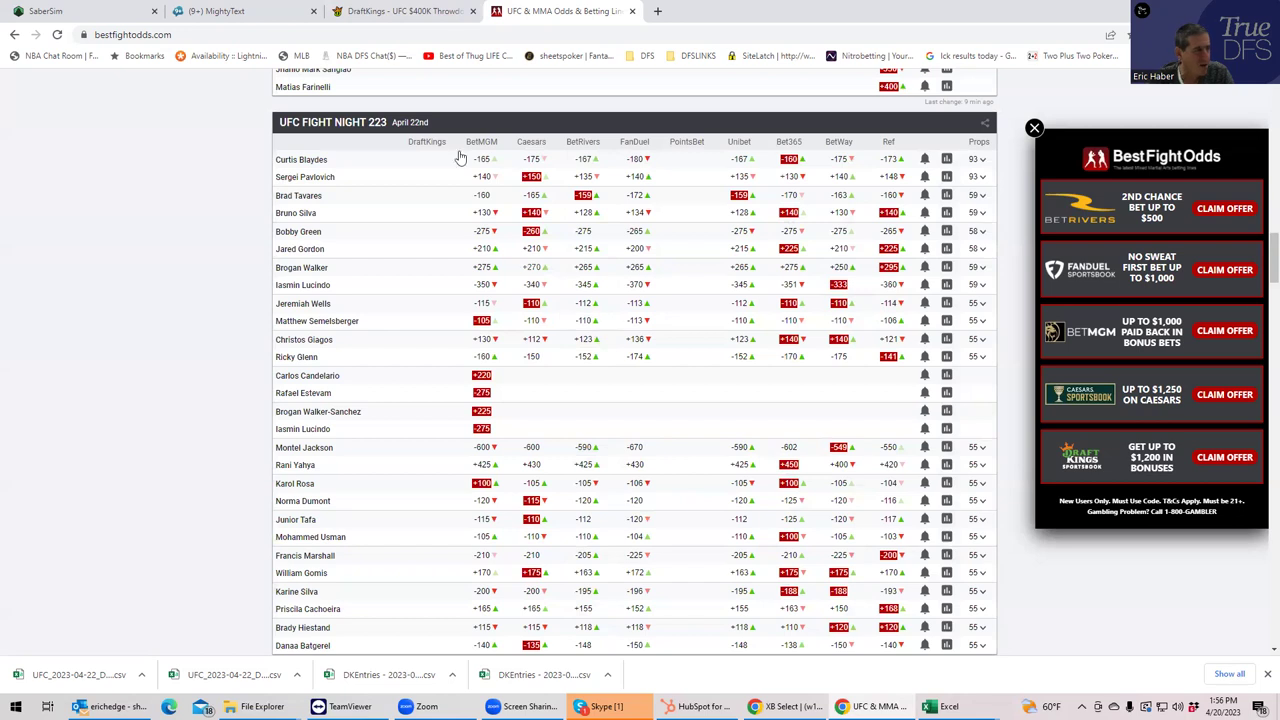
click(400, 11)
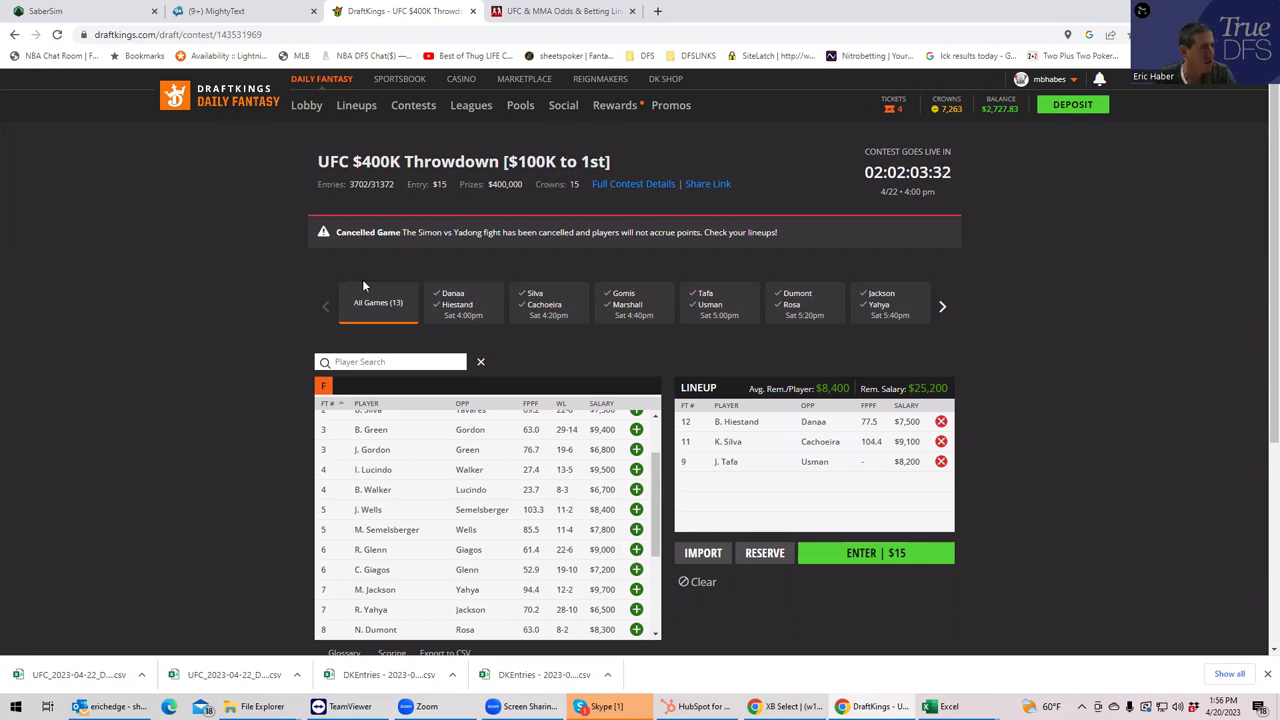
click(510, 14)
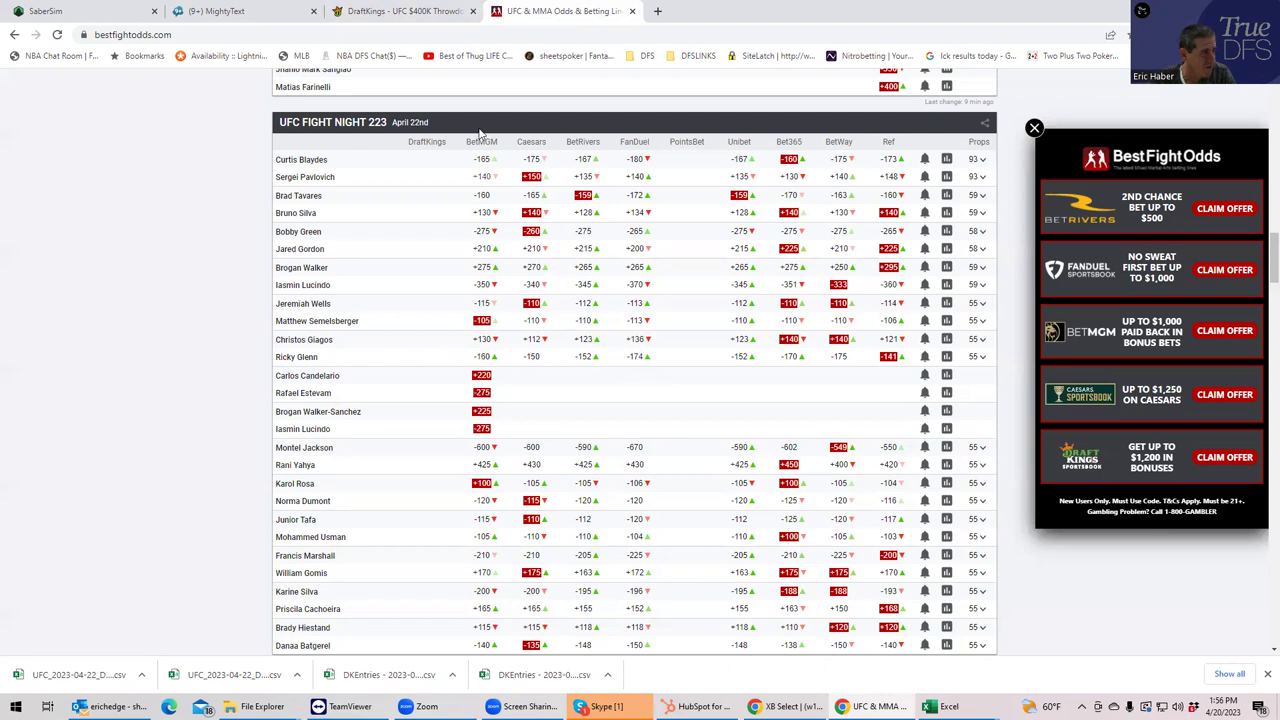
click(410, 11)
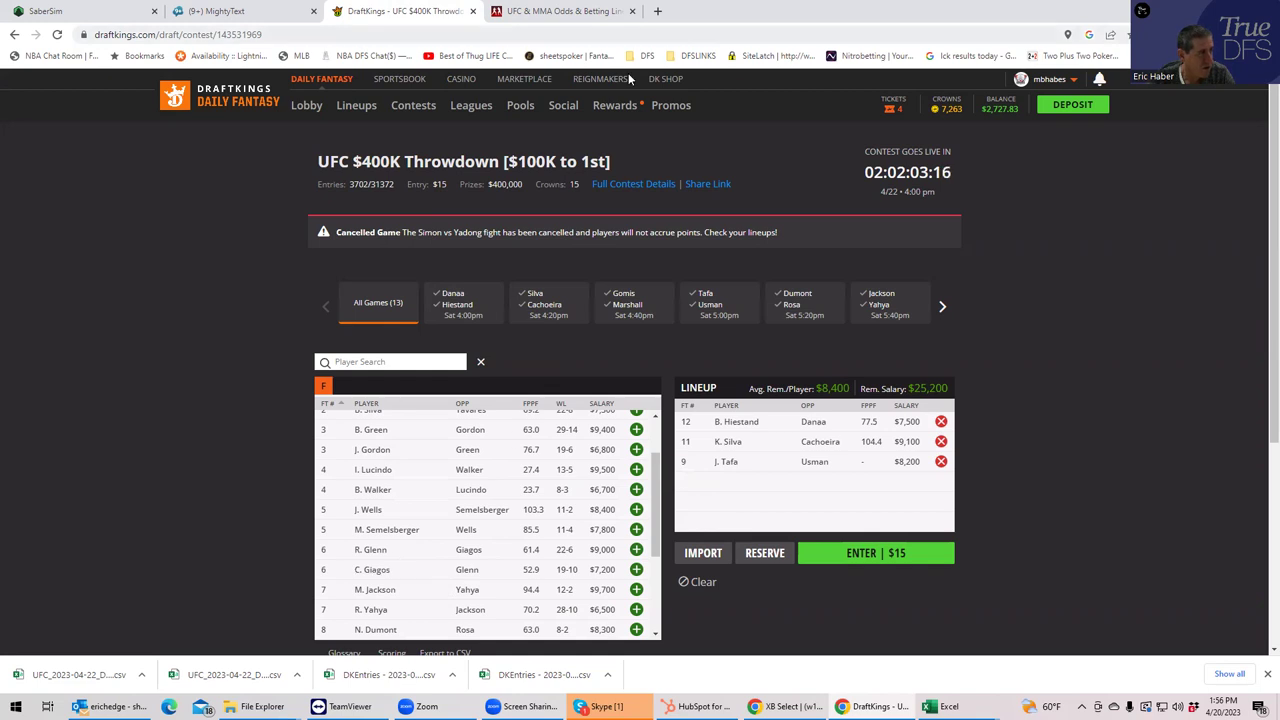
click(558, 12)
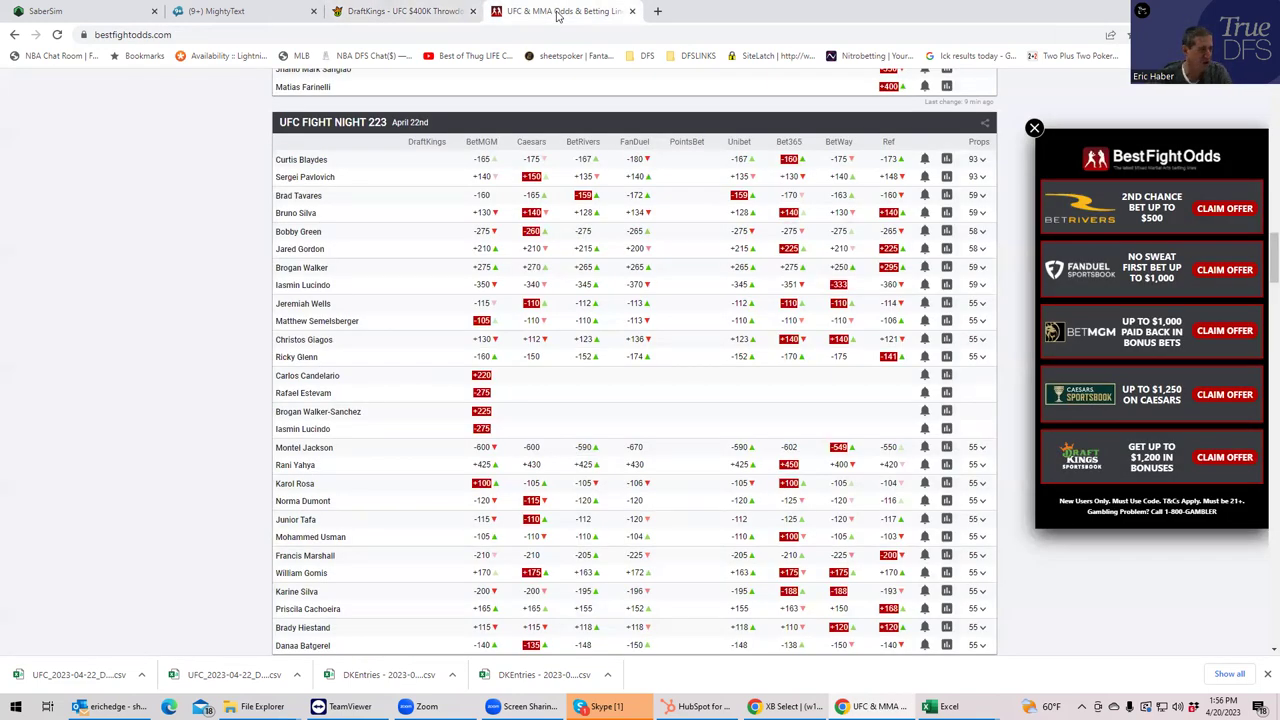
Review the Christos Giagos vs. Ricky Glenn props, including inside-distance and decision odds, and collapse them.
click(982, 345)
scroll(660, 488, down, 2)
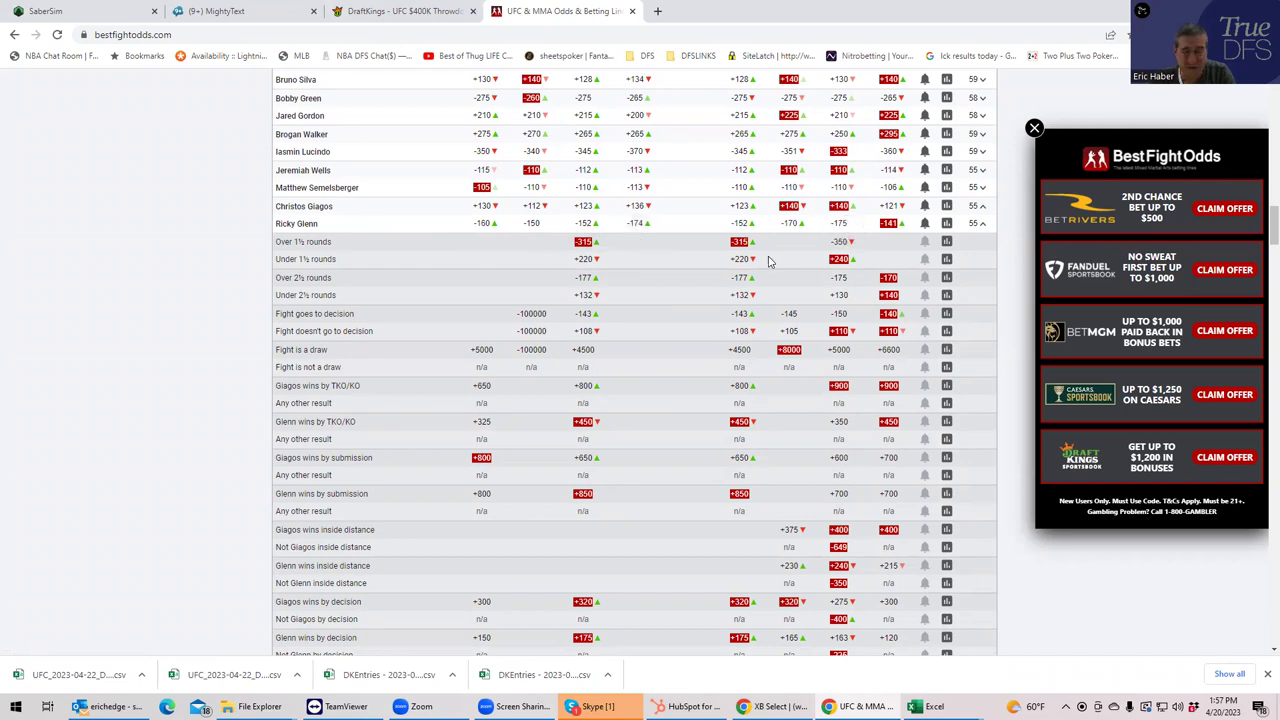
scroll(632, 450, down, 2)
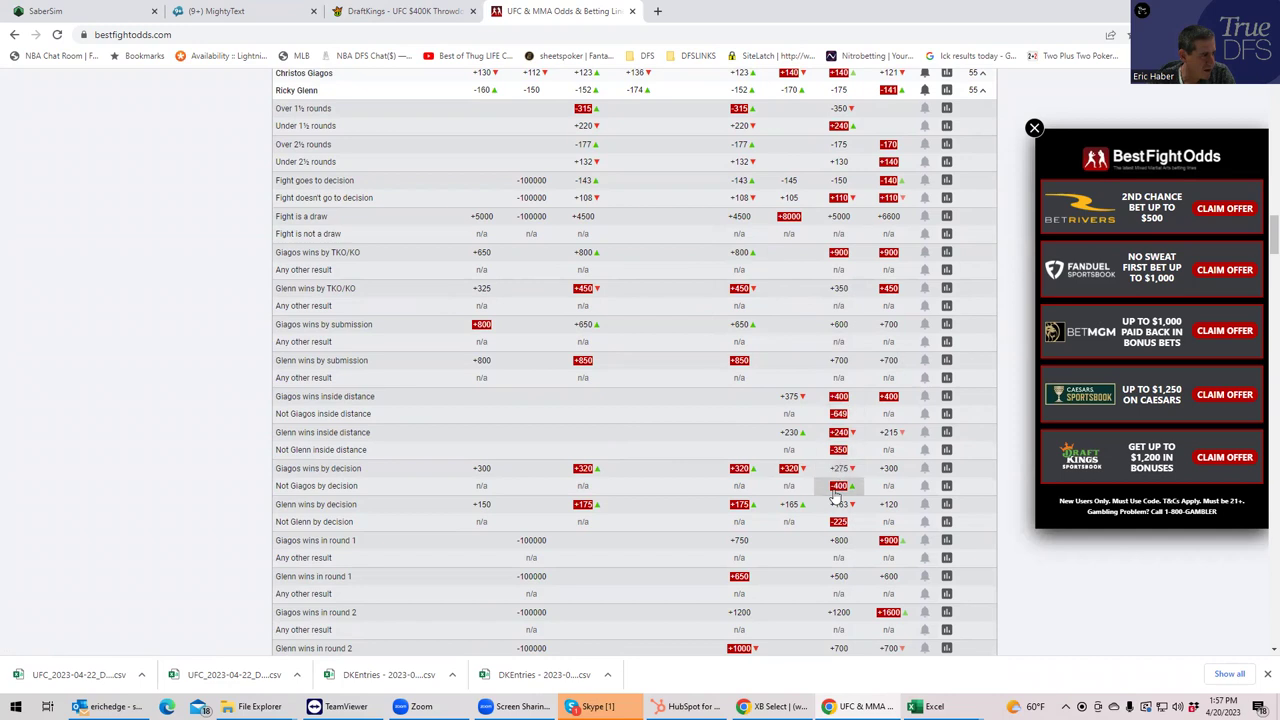
scroll(810, 543, up, 1)
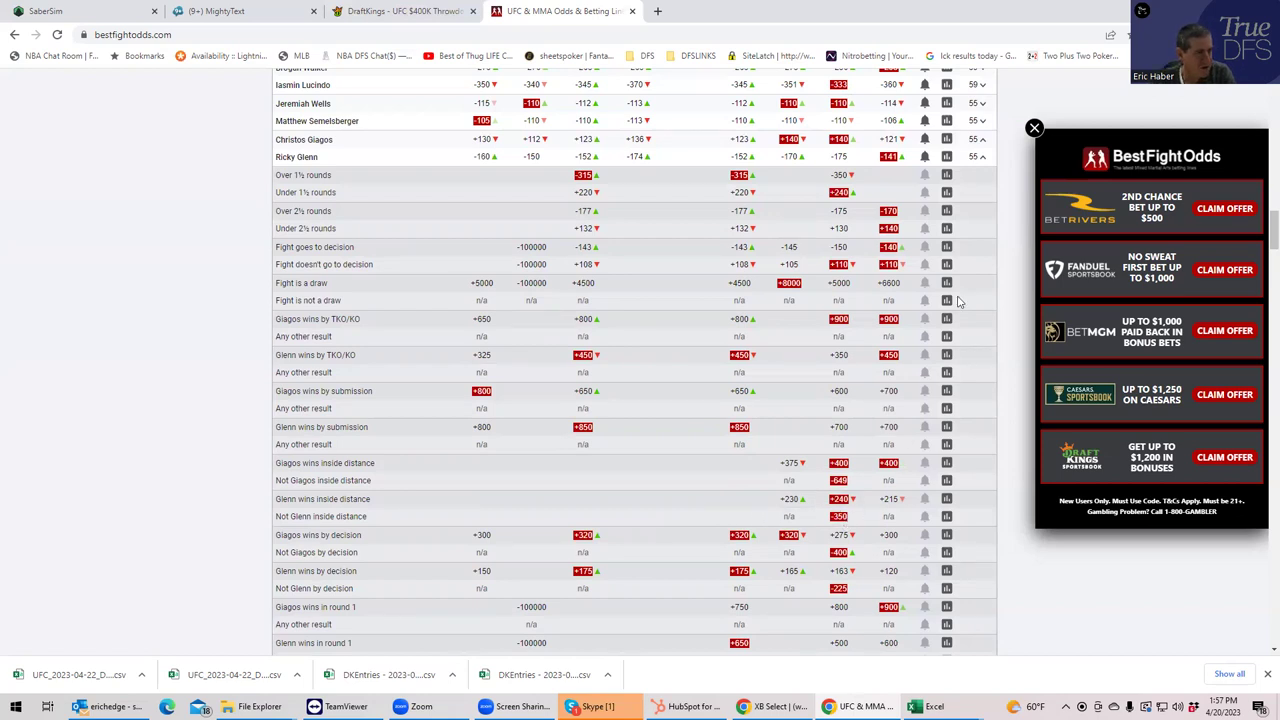
click(979, 157)
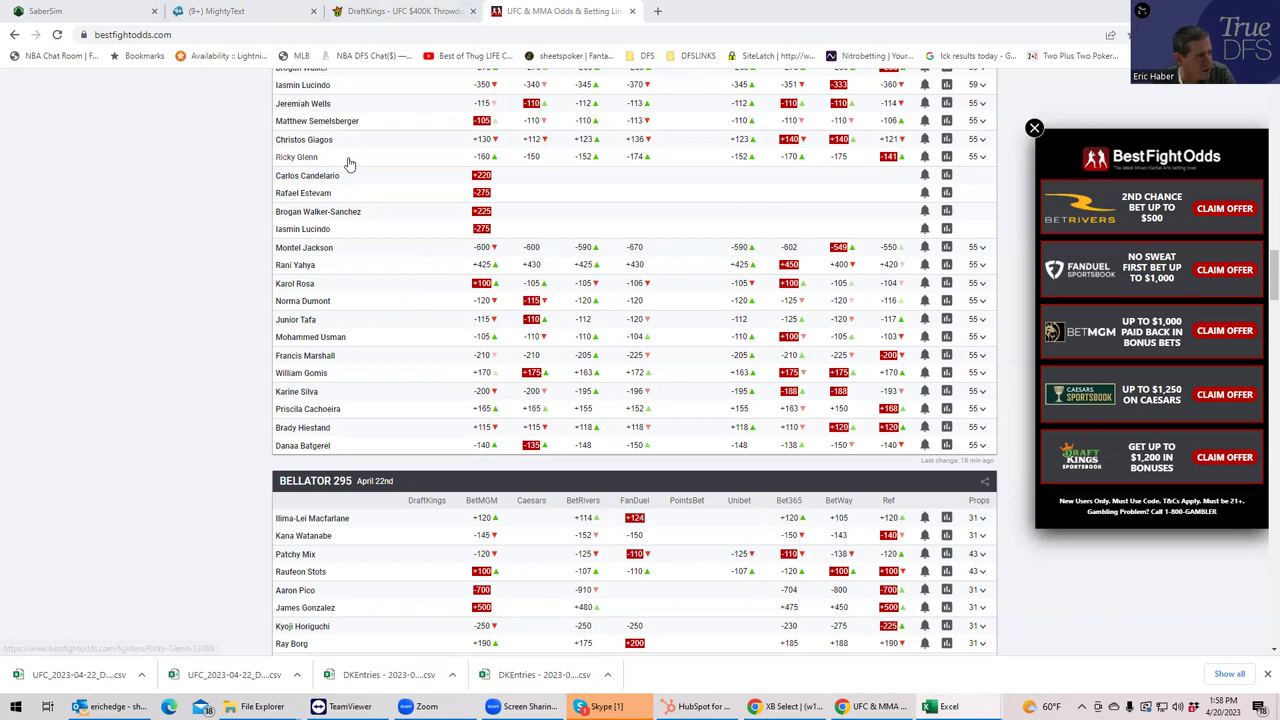
Check the Giagos and Glenn salaries on DraftKings and return to the BestFightOdds fight list.
scroll(372, 148, up, 1)
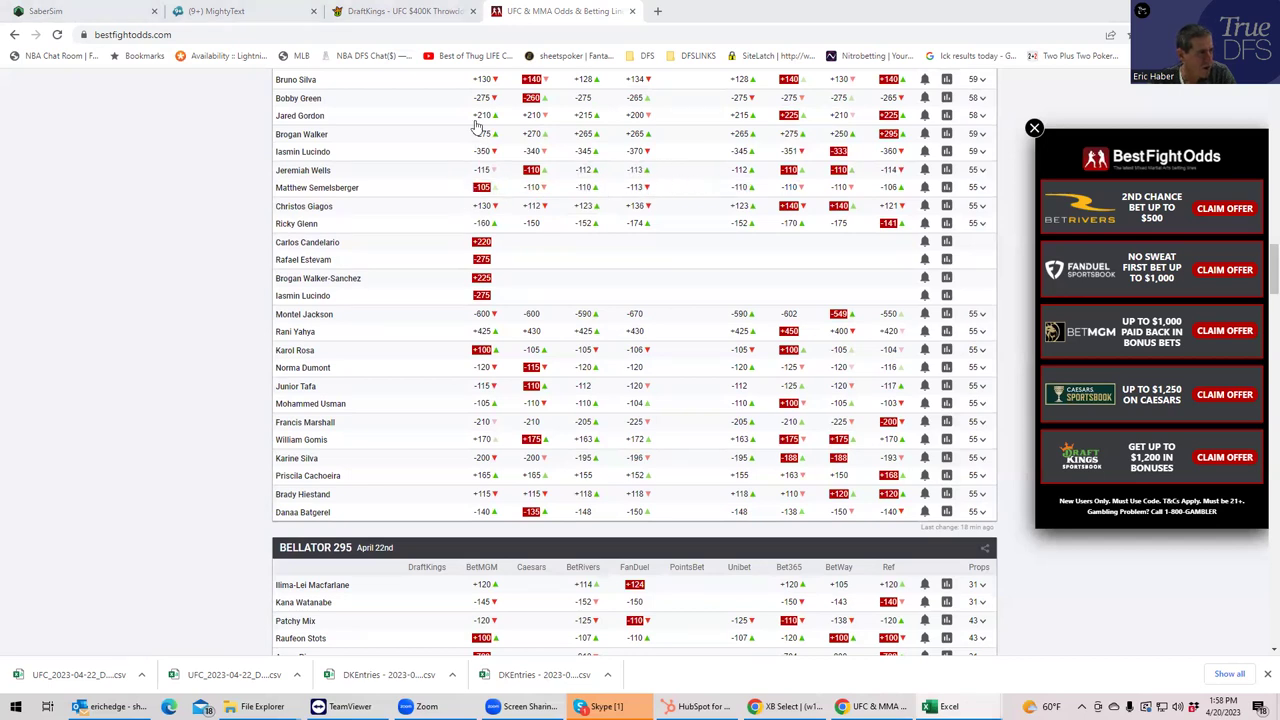
click(400, 13)
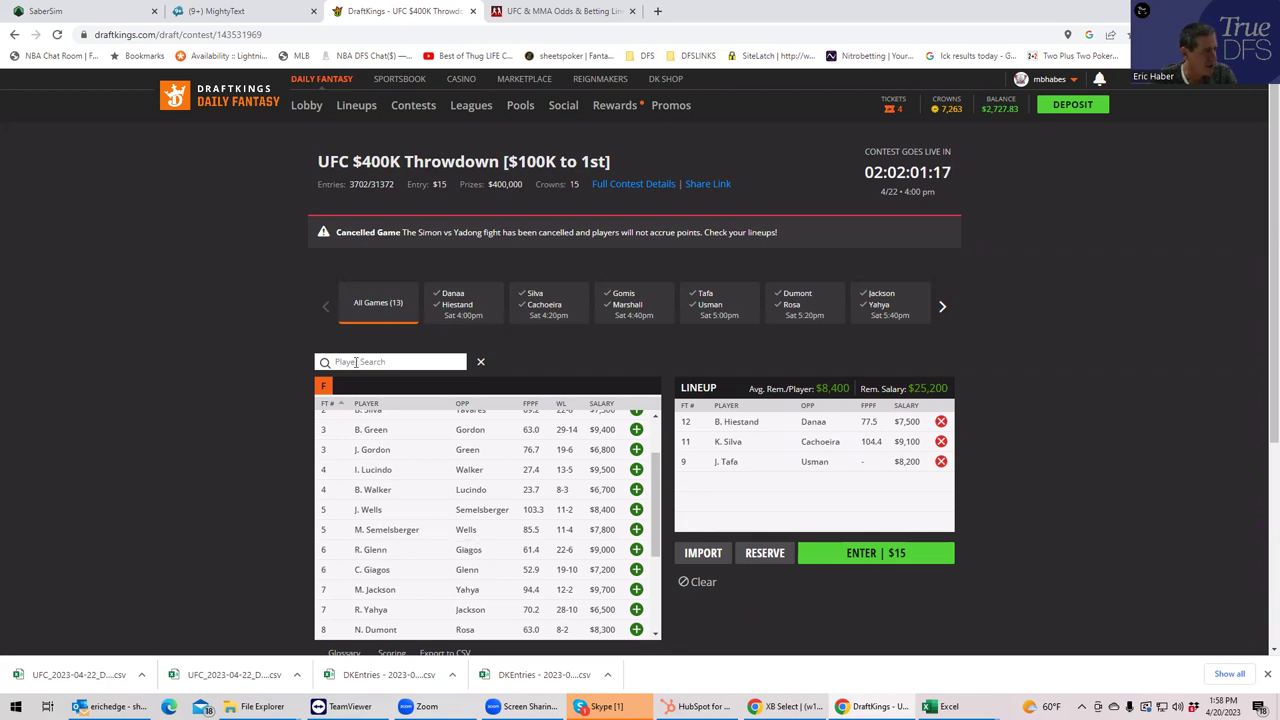
click(549, 19)
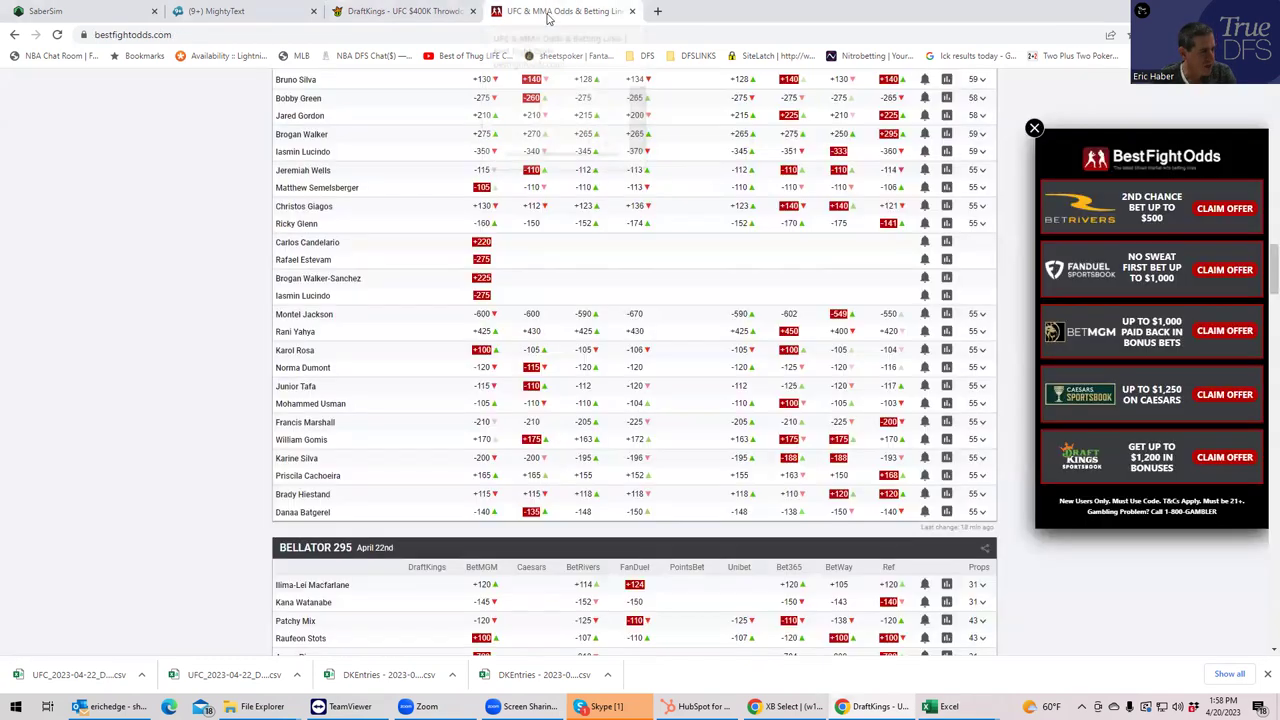
Expand the Jeremiah Wells vs. Matthew Semelsberger props and compare them with the fighters' DraftKings salaries.
scroll(852, 415, up, 1)
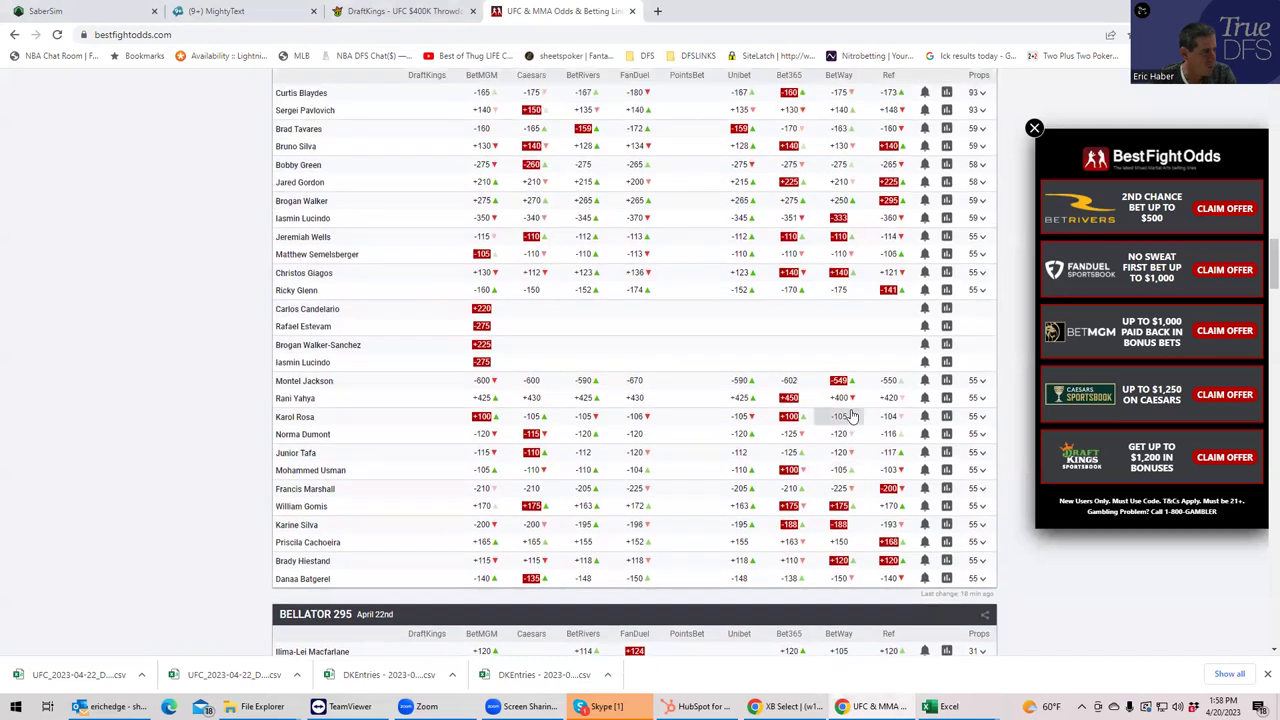
click(982, 237)
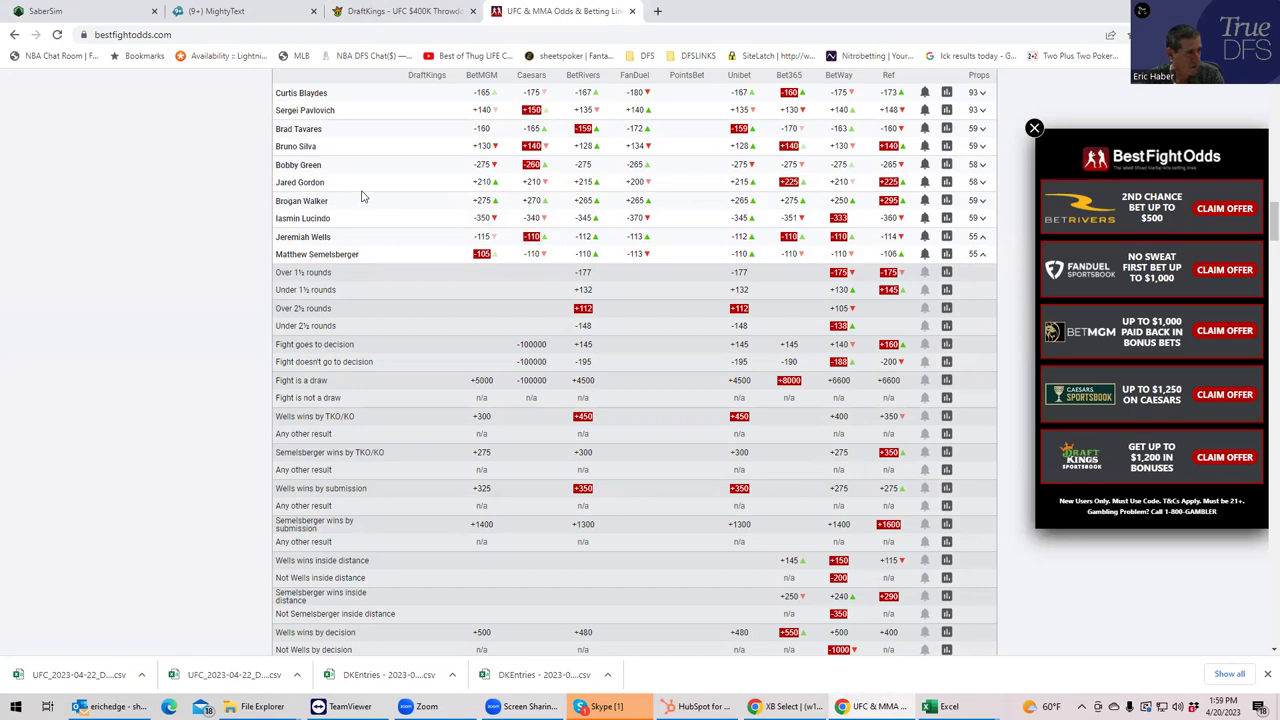
scroll(345, 205, up, 1)
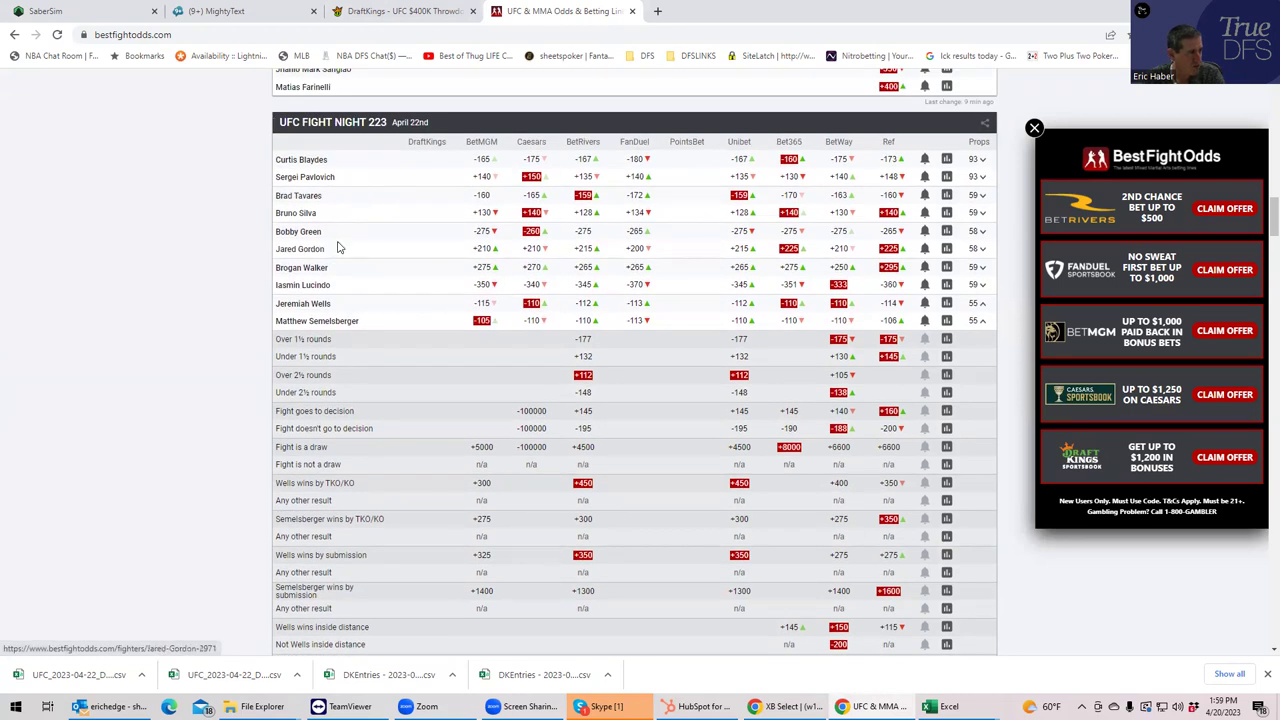
click(405, 14)
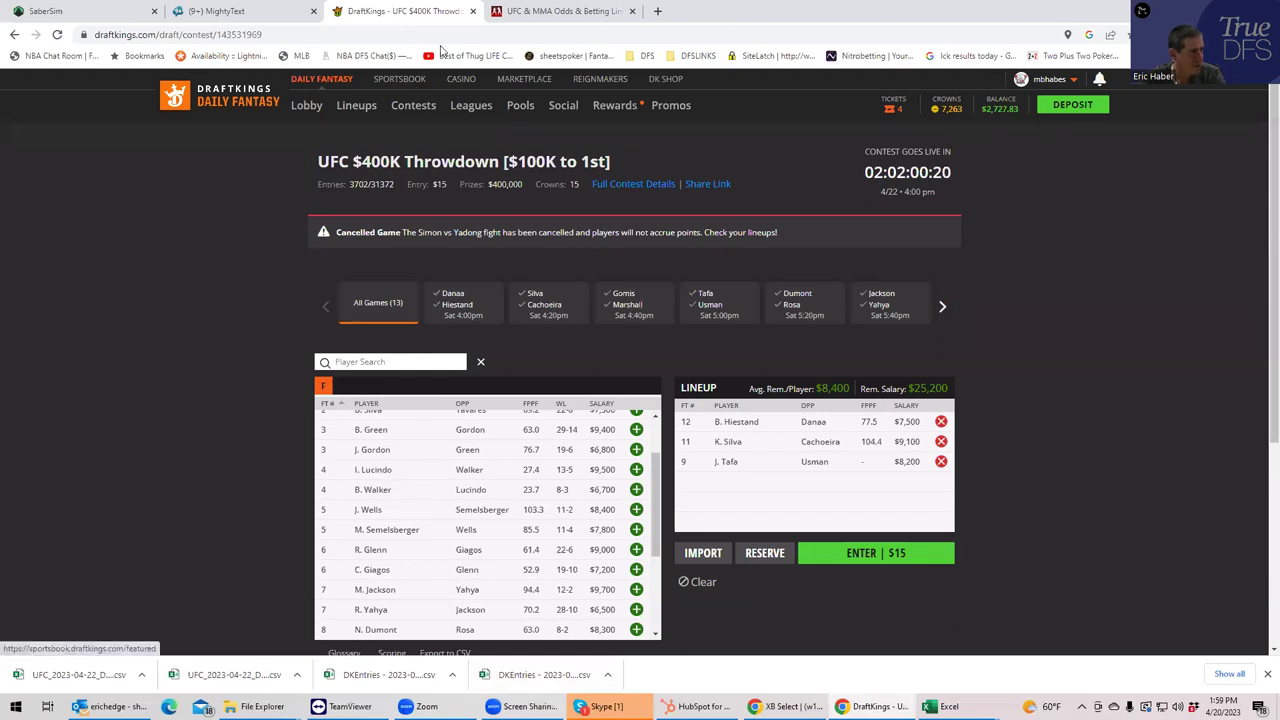
click(537, 12)
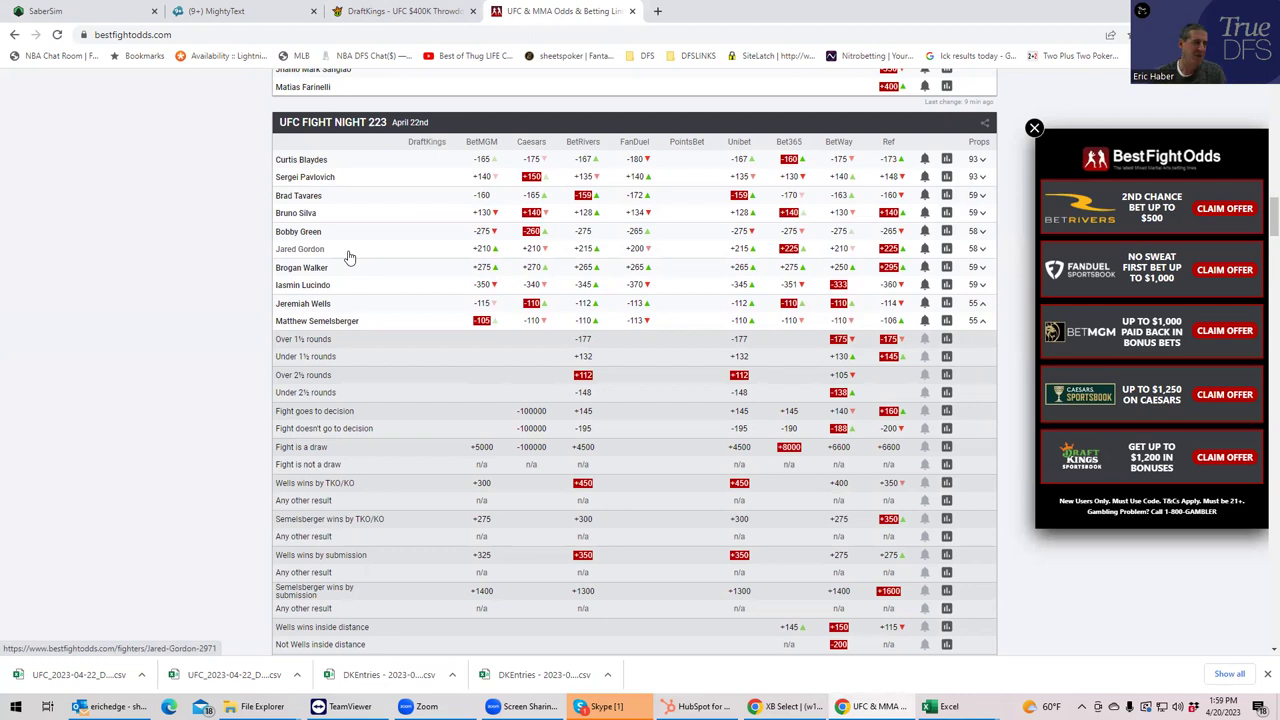
Check the Green and Gordon salaries on DraftKings, then review the Bobby Green vs. Jared Gordon props on BestFightOdds and collapse them.
click(375, 10)
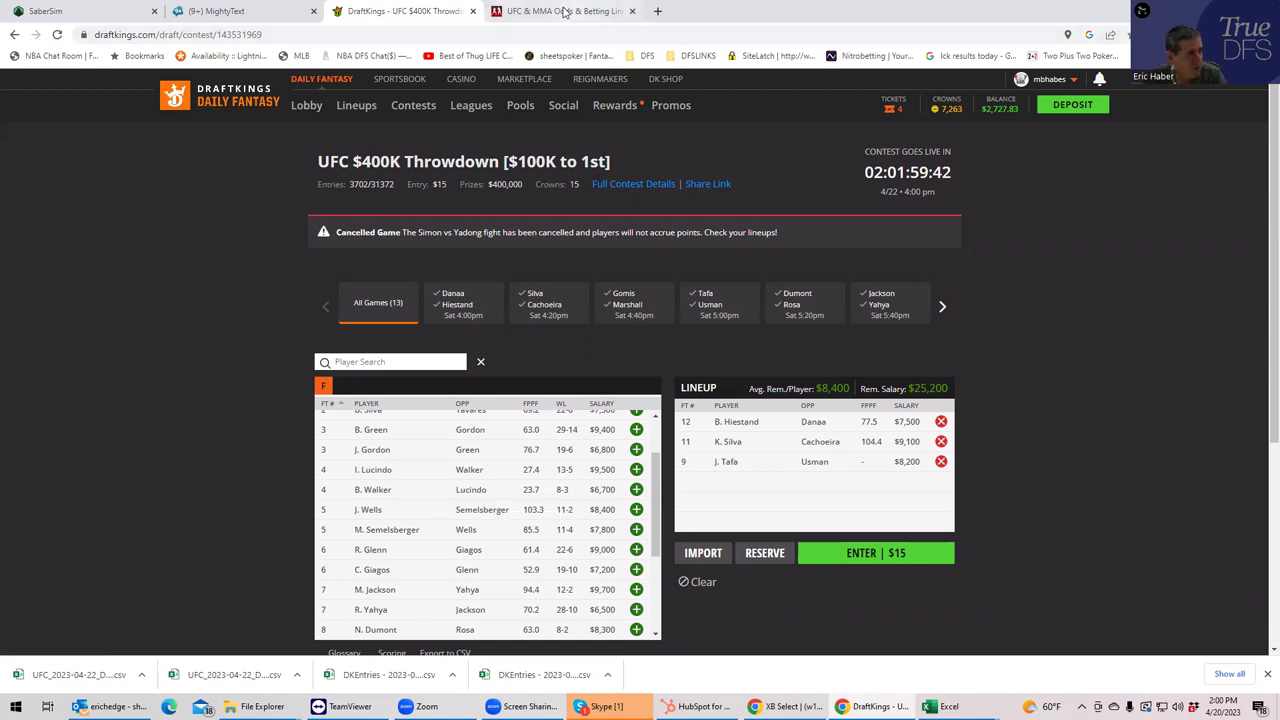
click(565, 12)
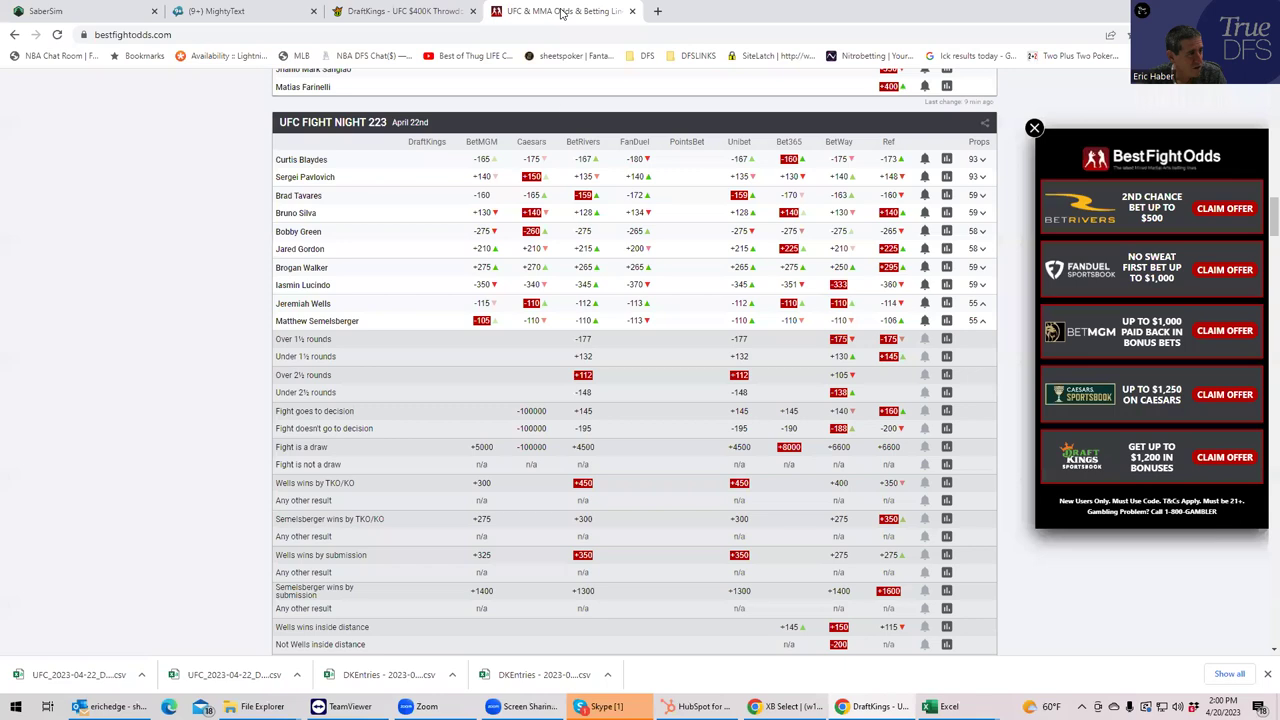
click(983, 231)
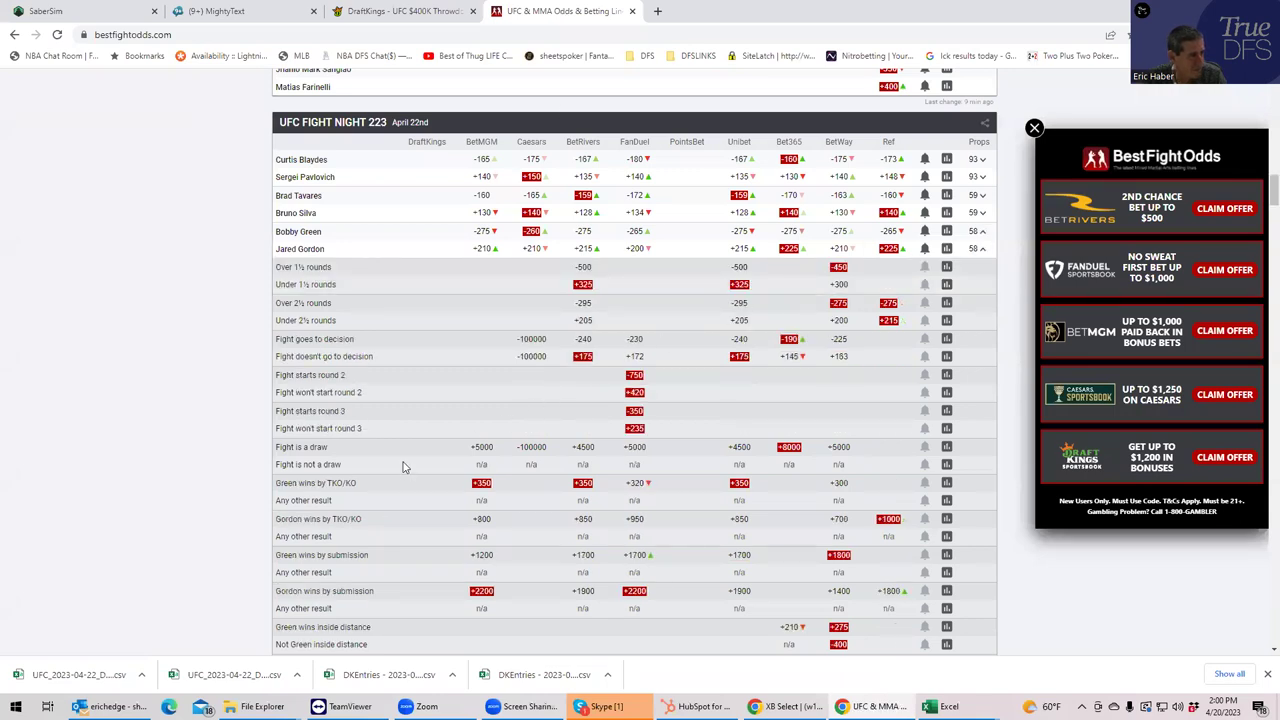
scroll(414, 486, down, 2)
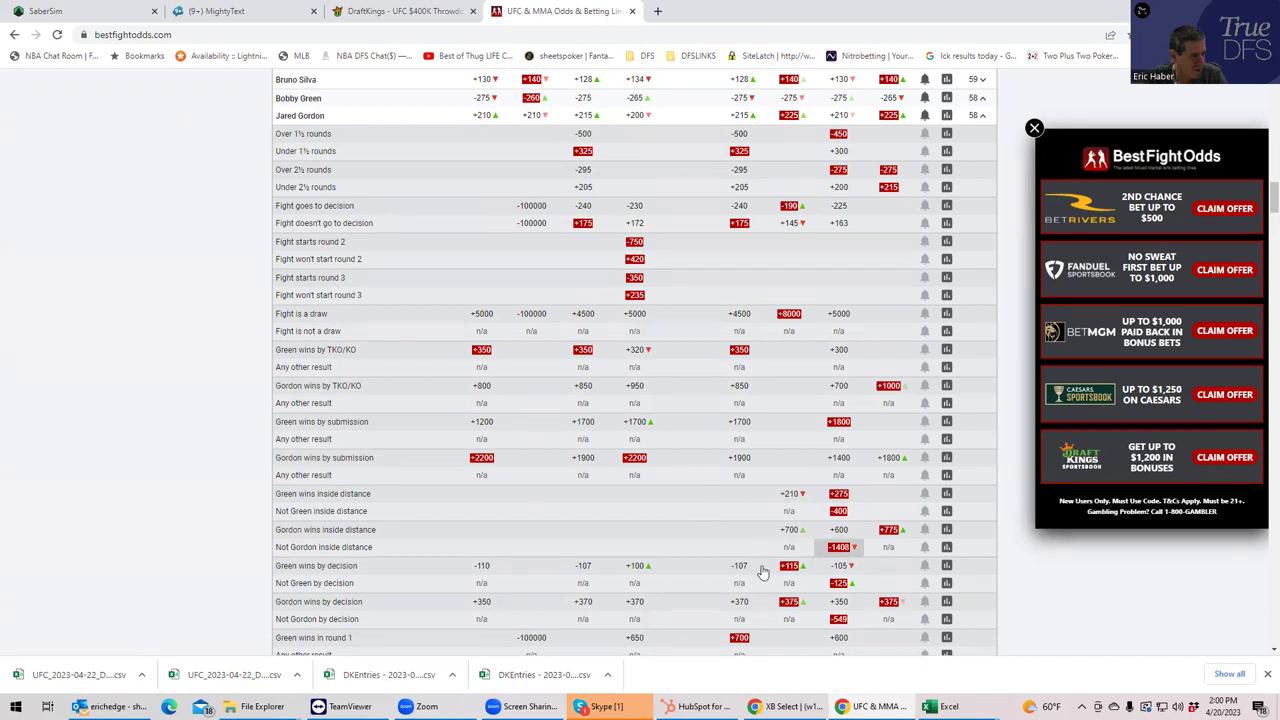
scroll(762, 568, down, 2)
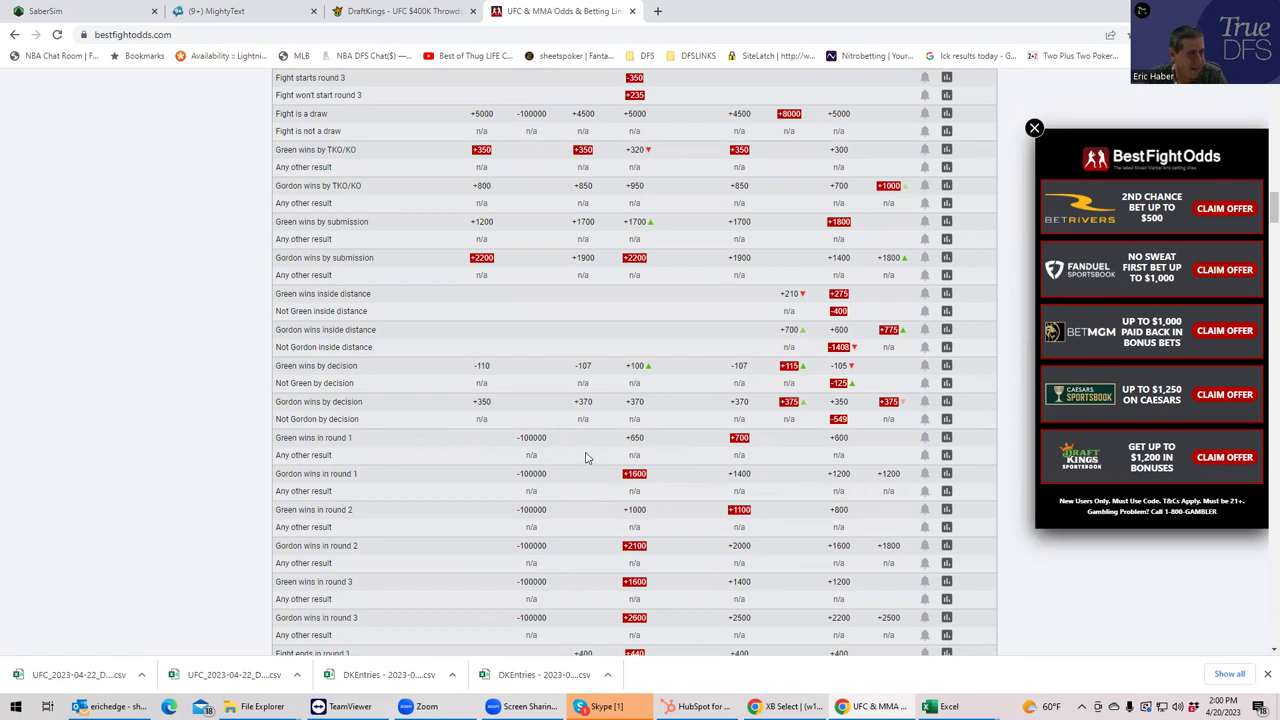
scroll(588, 465, up, 3)
scroll(614, 440, up, 1)
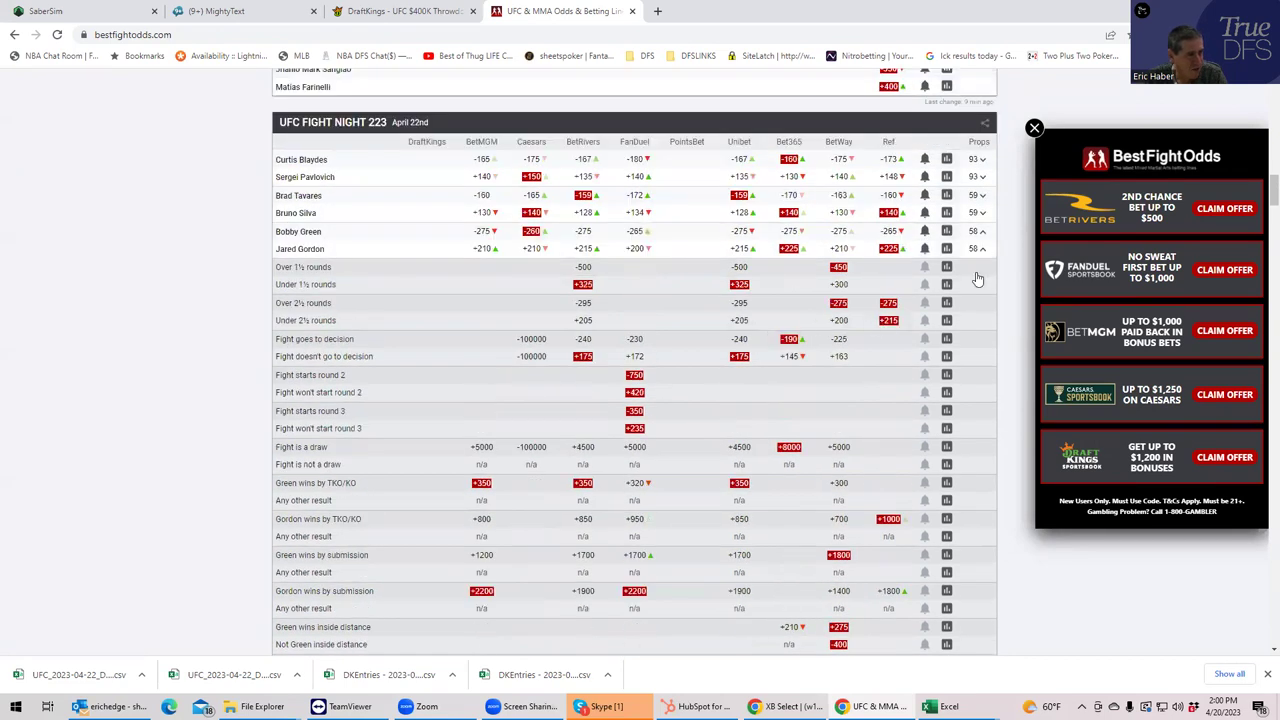
click(983, 250)
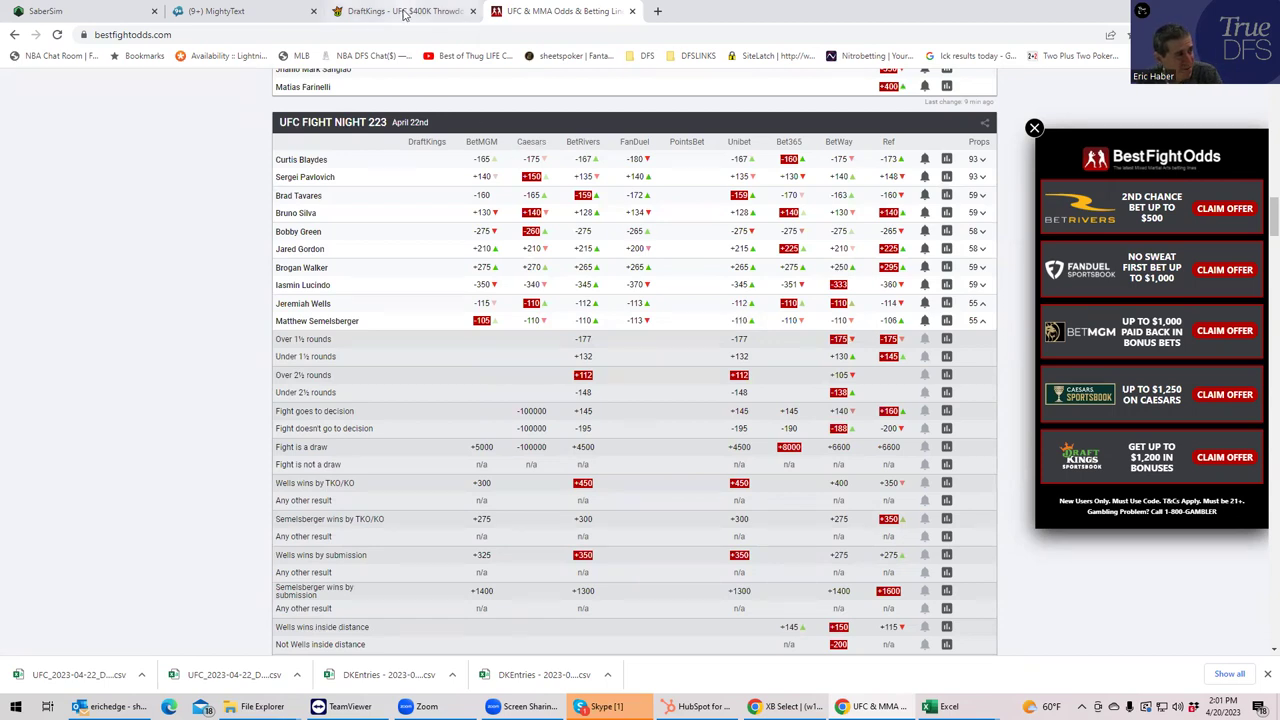
Compare the DraftKings salaries for the top fights on the card with their moneylines on BestFightOdds.
click(405, 11)
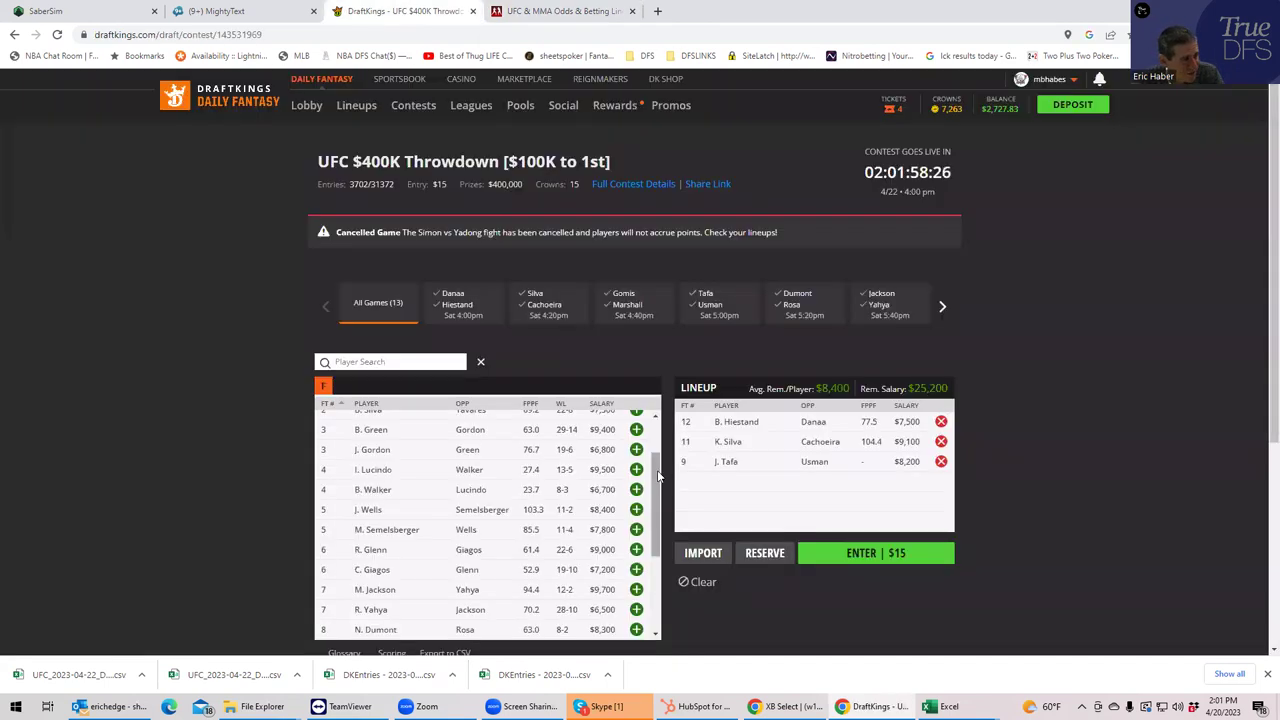
scroll(656, 484, up, 1)
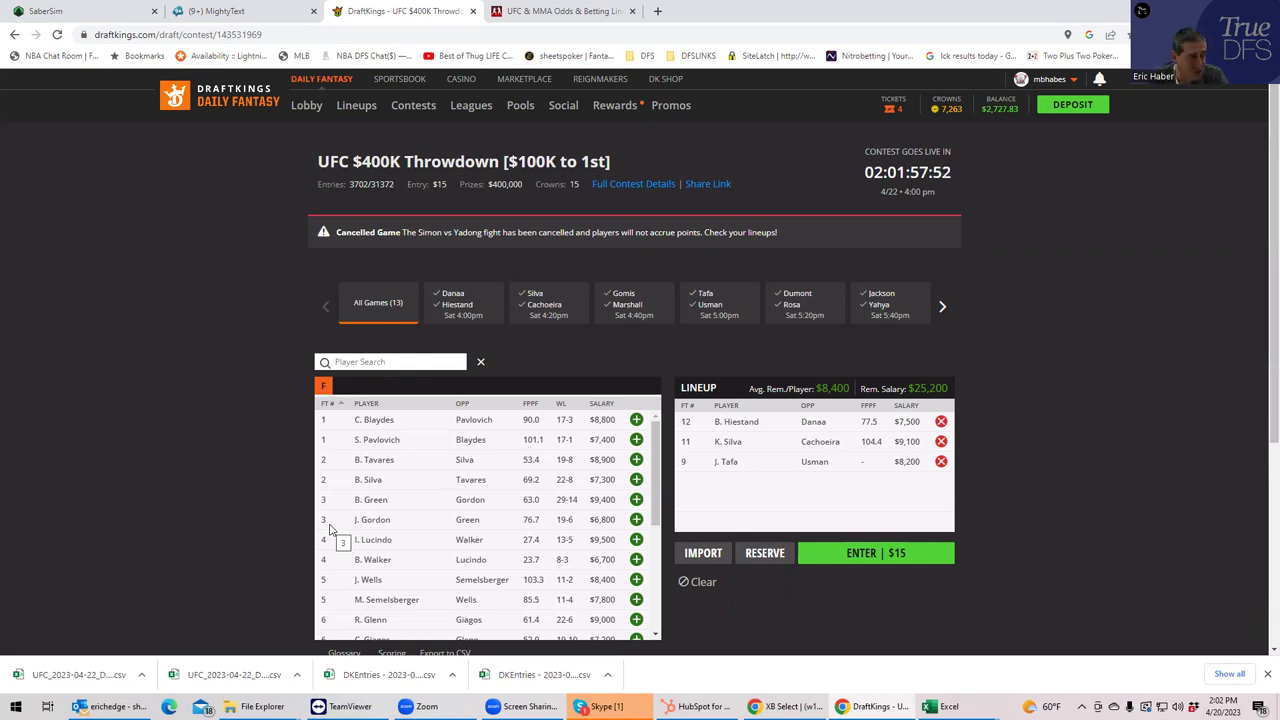
click(525, 12)
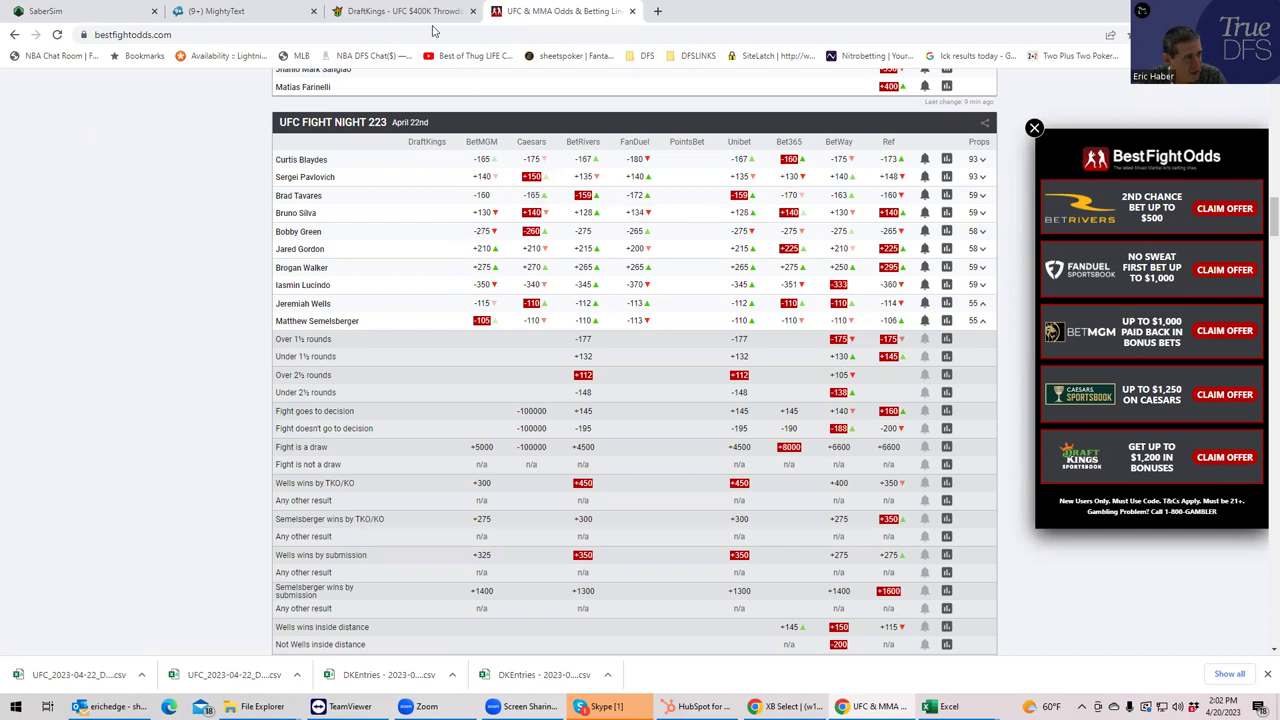
click(410, 12)
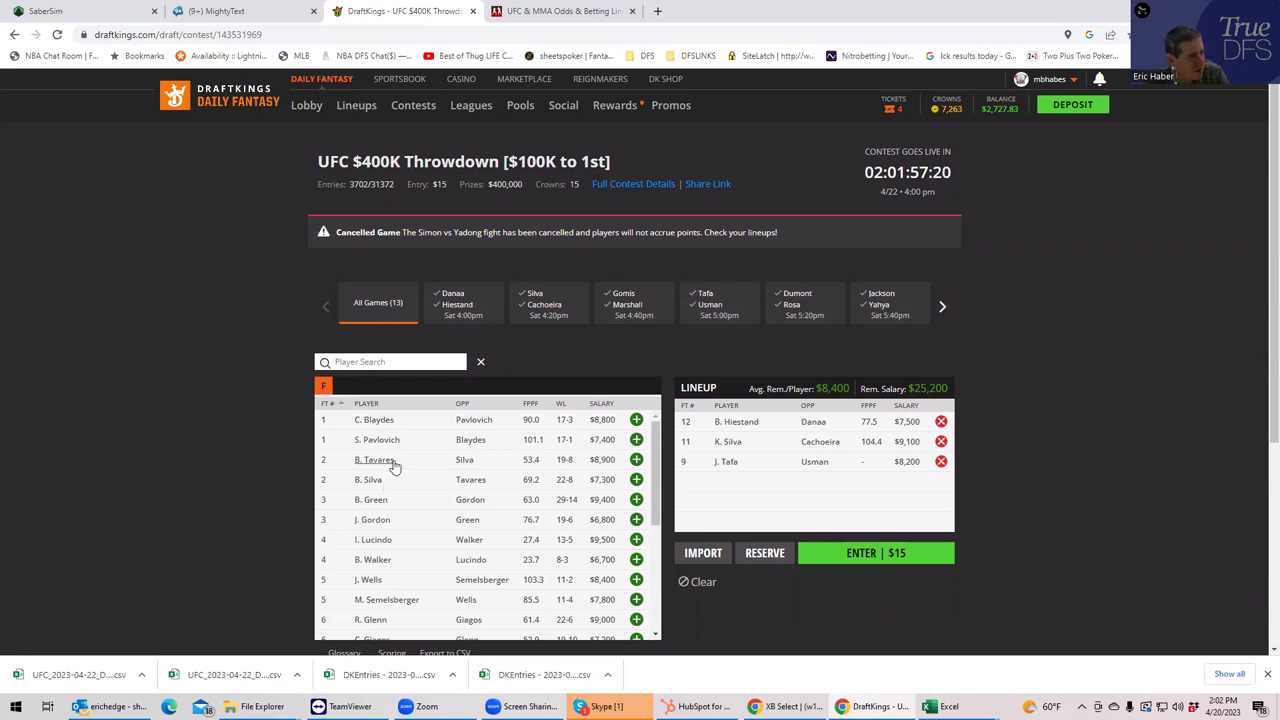
click(547, 11)
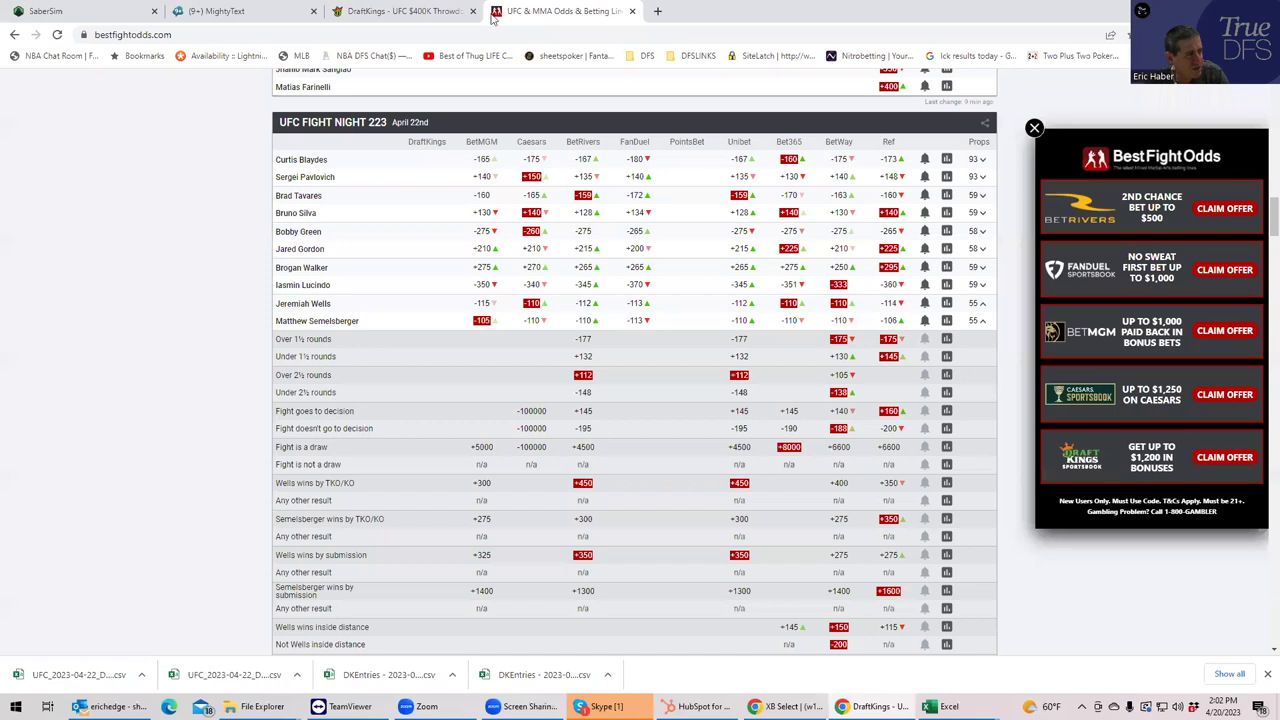
click(447, 18)
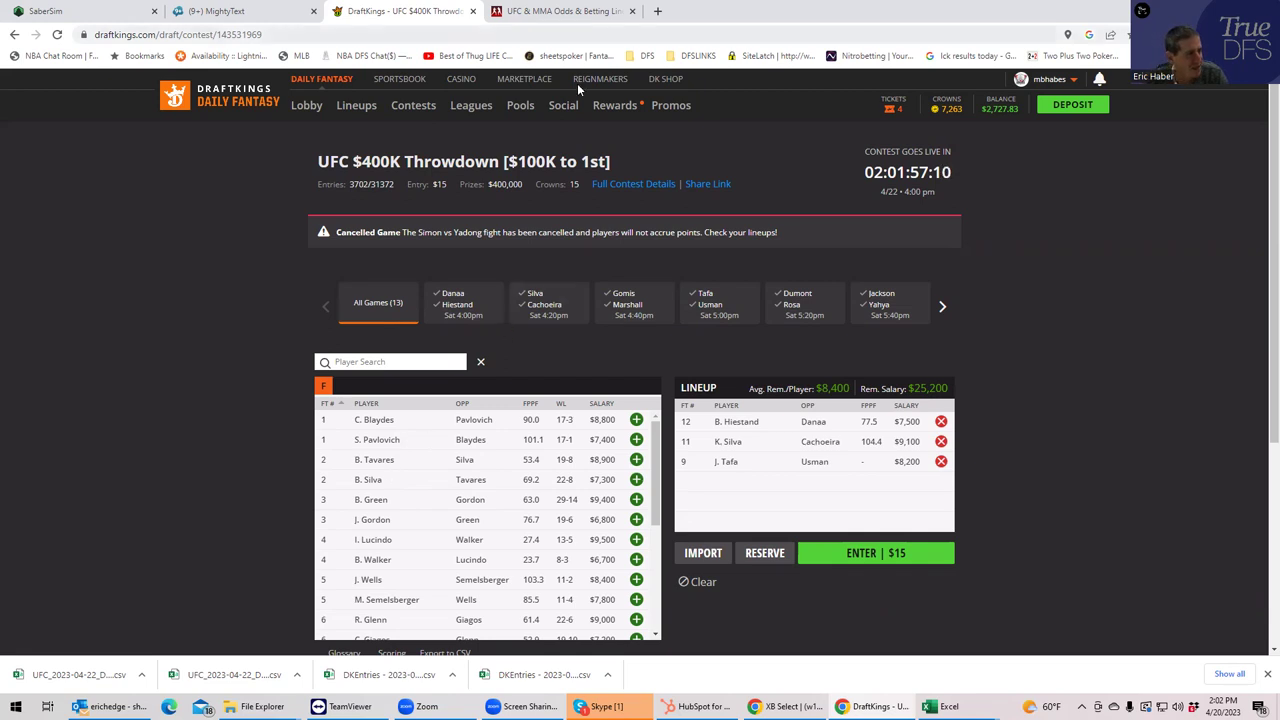
click(560, 11)
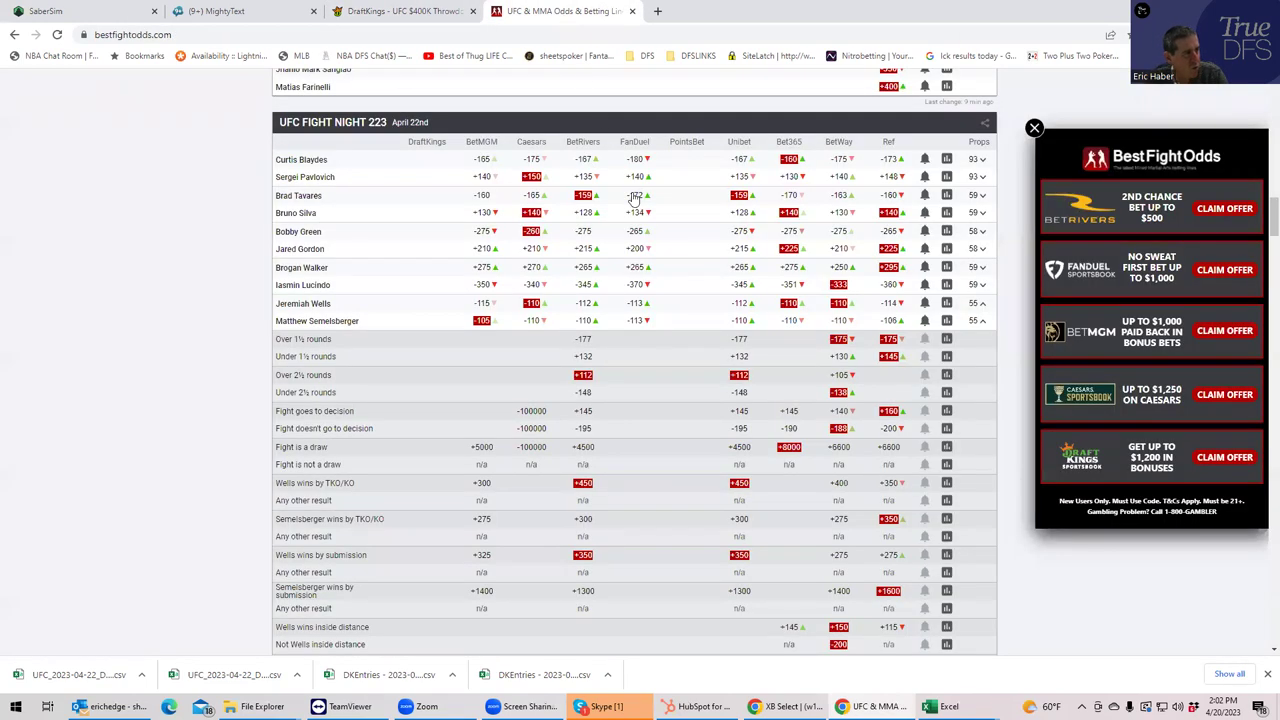
Collapse the Wells vs. Semelsberger props and review the inside-distance and decision odds for Brad Tavares vs. Bruno Silva.
click(981, 321)
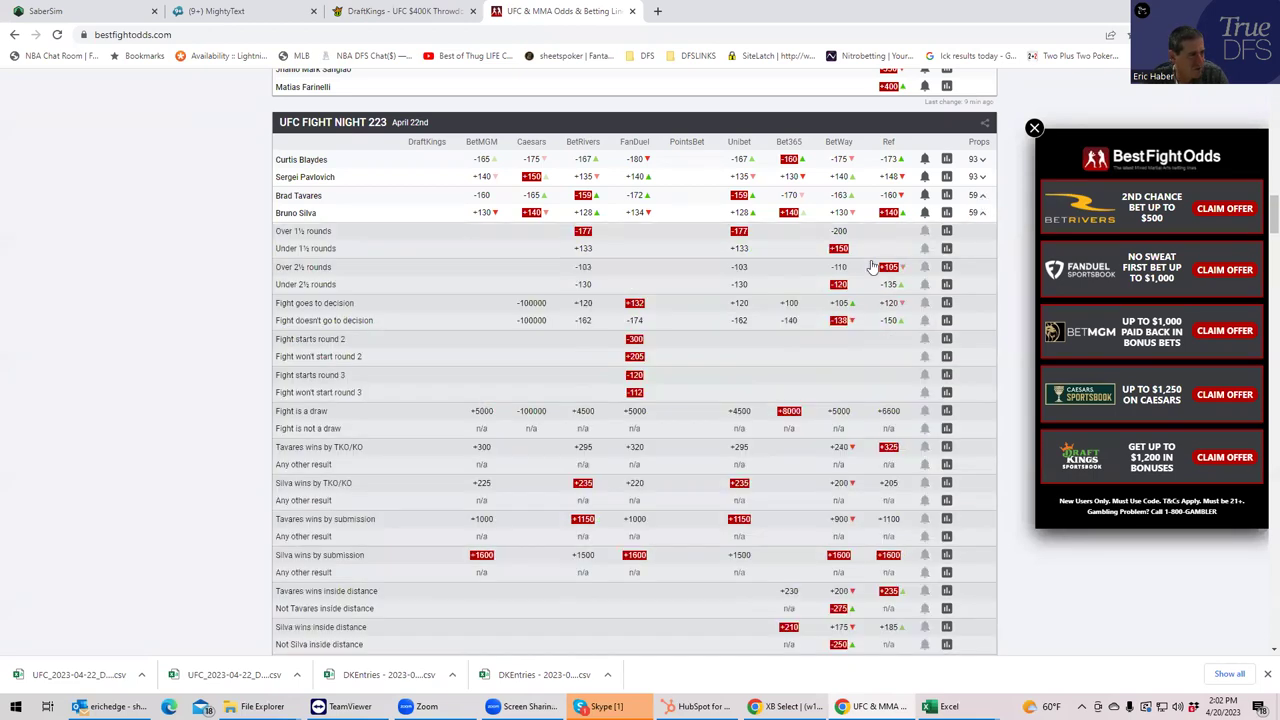
click(979, 196)
scroll(598, 399, down, 3)
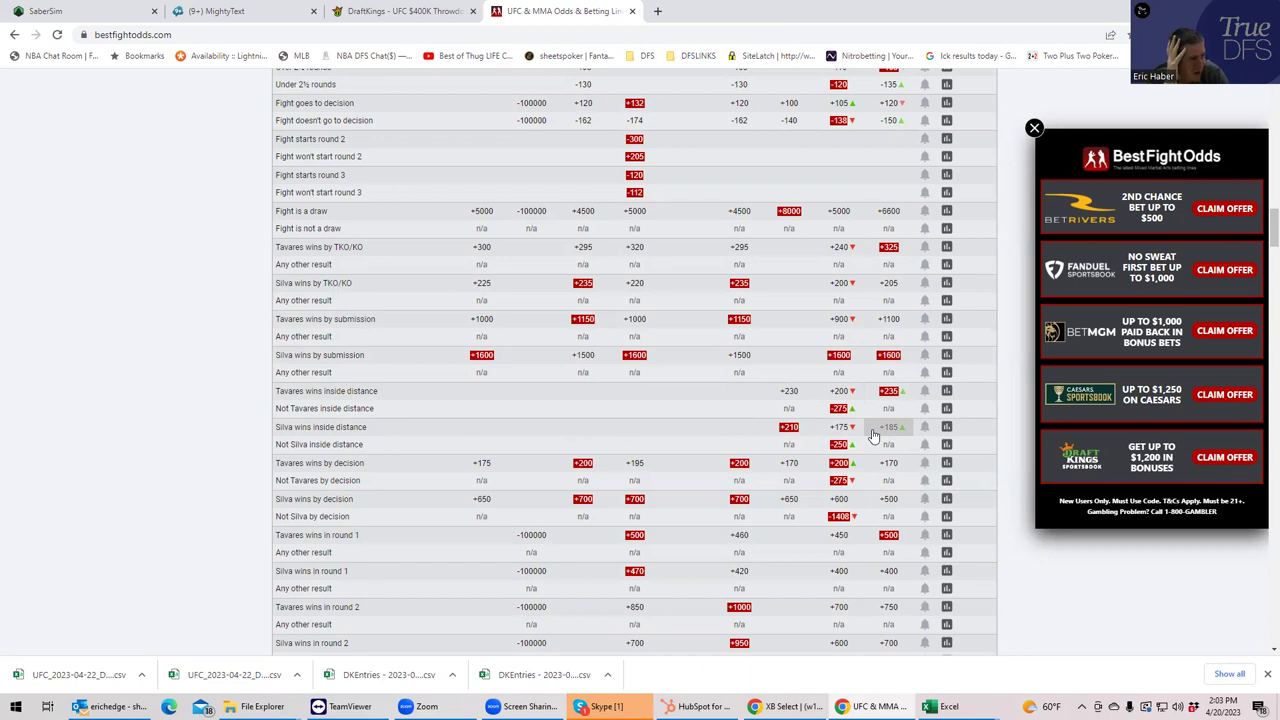
Switch to DraftKings and add B. Silva, Tavares's opponent, to the UFC $400K Throwdown lineup.
click(400, 11)
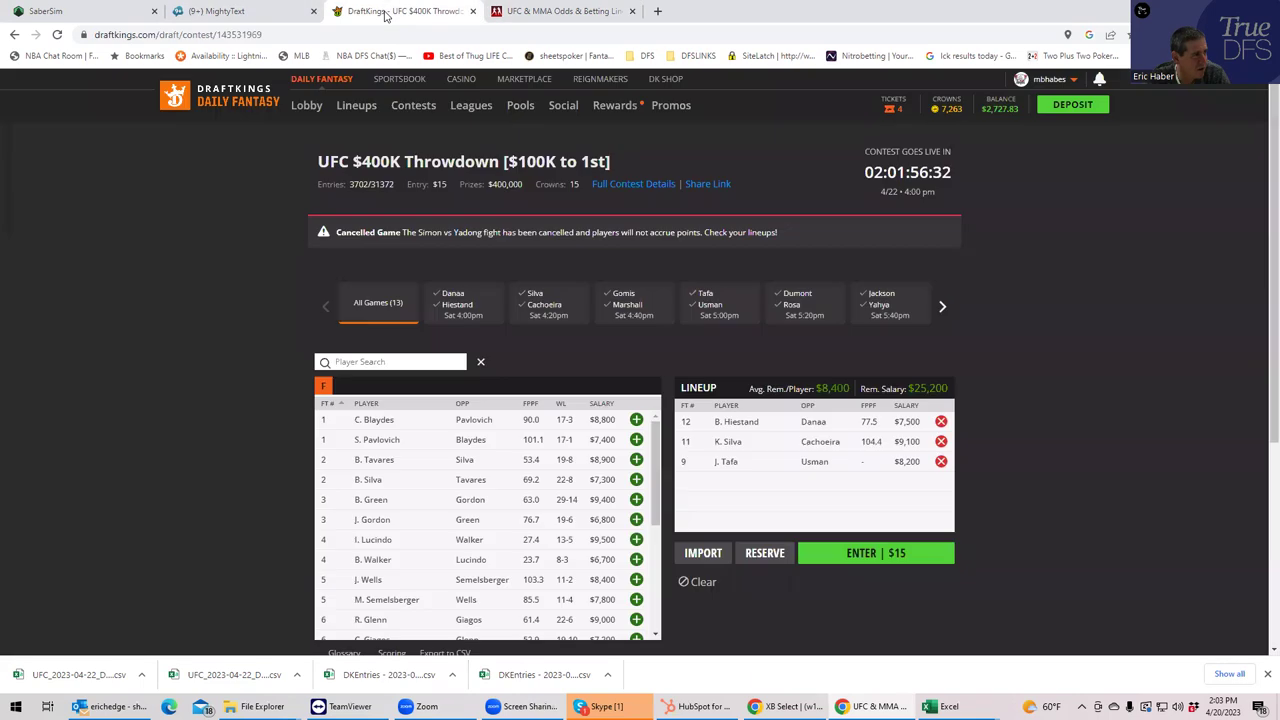
click(636, 479)
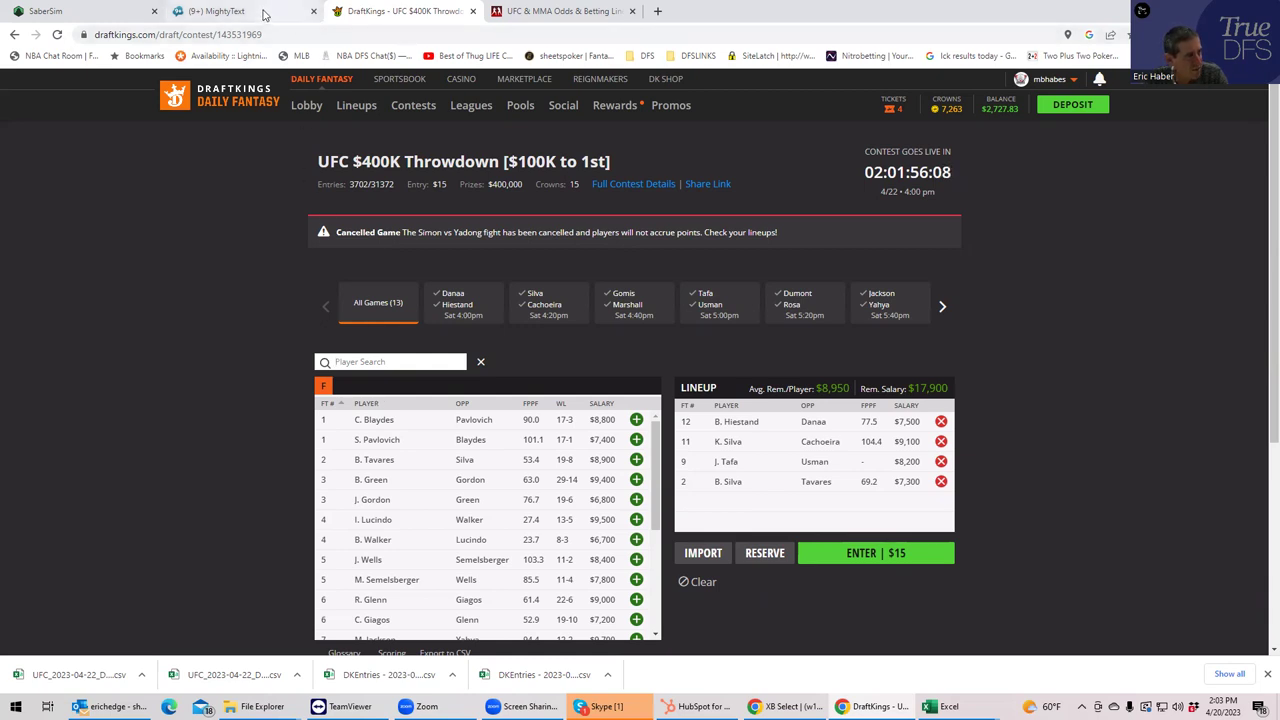
Return to the UFC Fight Night 223 odds on BestFightOdds and collapse the Tavares vs. Silva props.
mouse_move(264, 14)
click(590, 12)
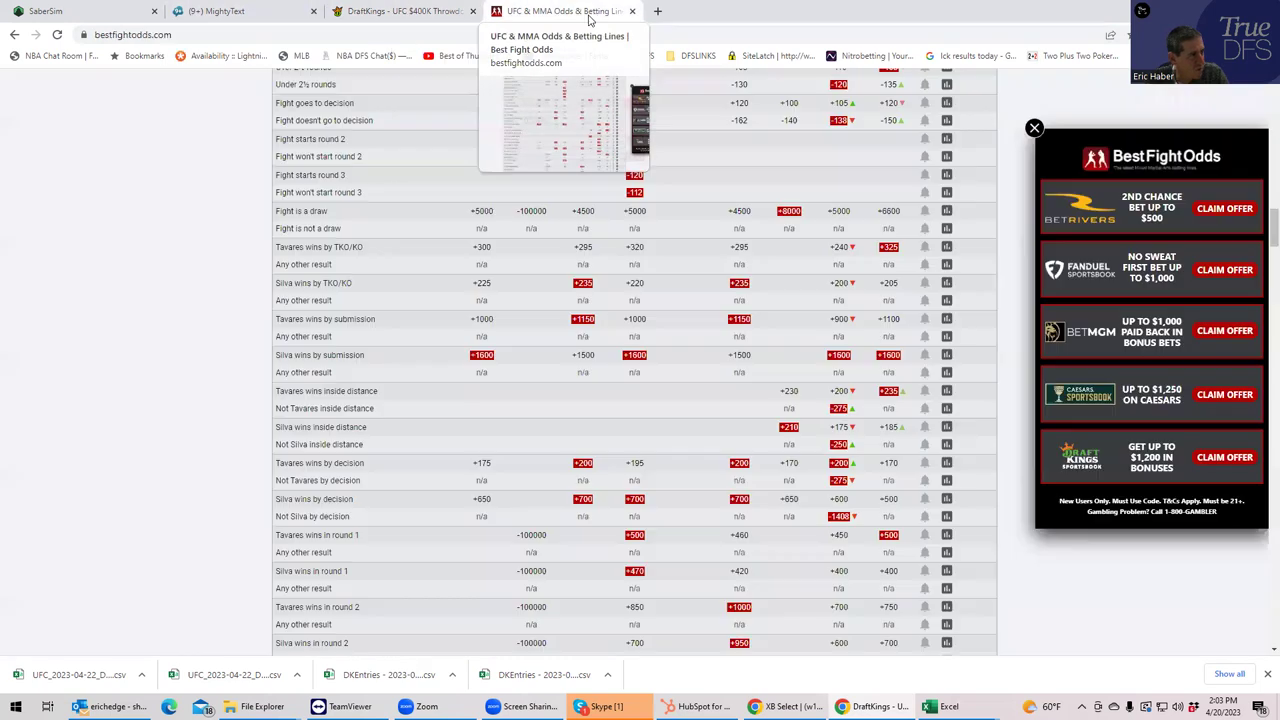
scroll(603, 222, up, 3)
scroll(603, 222, up, 2)
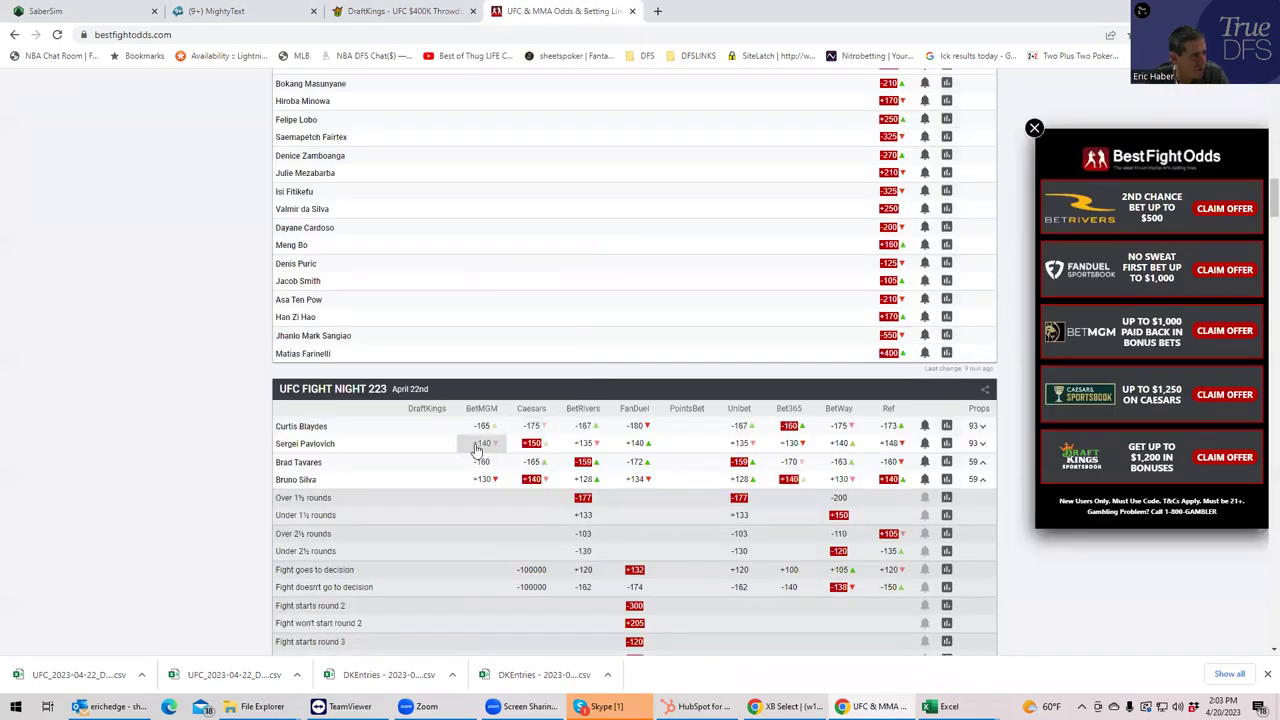
click(977, 481)
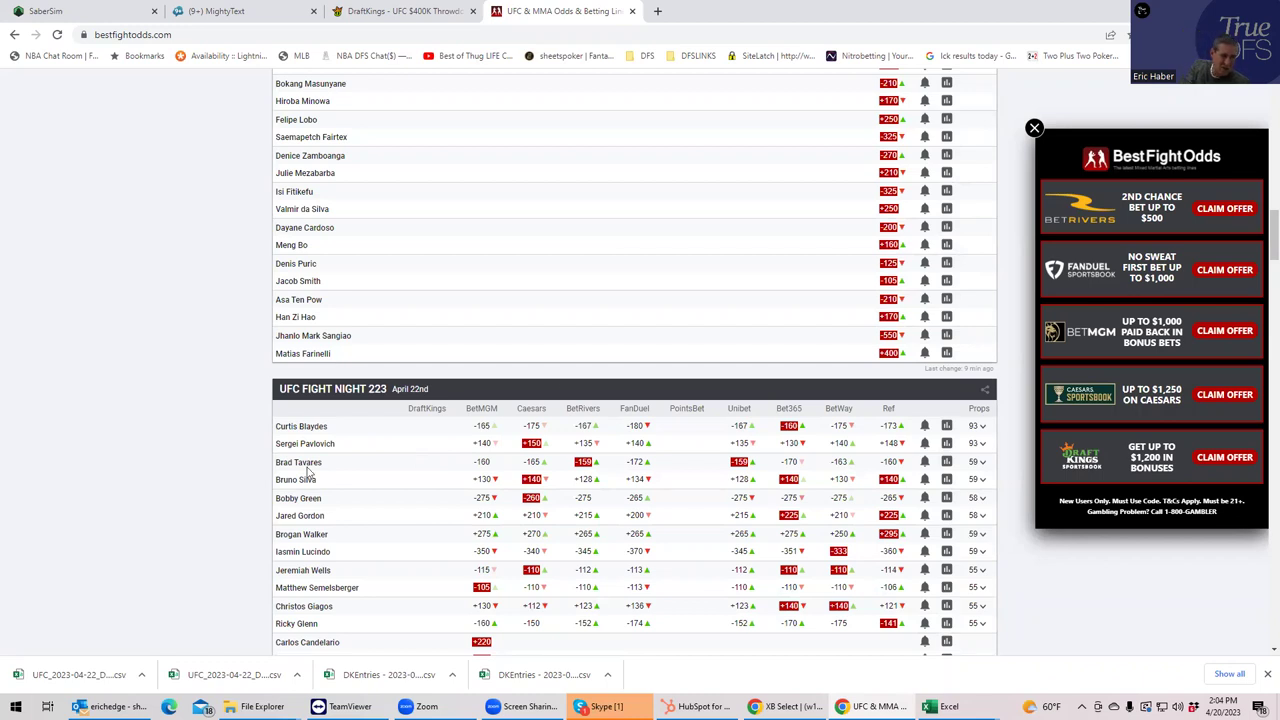
Expand the Curtis Blaydes vs. Sergei Pavlovich props and review the round totals, TKO/KO and inside-distance odds.
click(982, 443)
scroll(694, 524, down, 3)
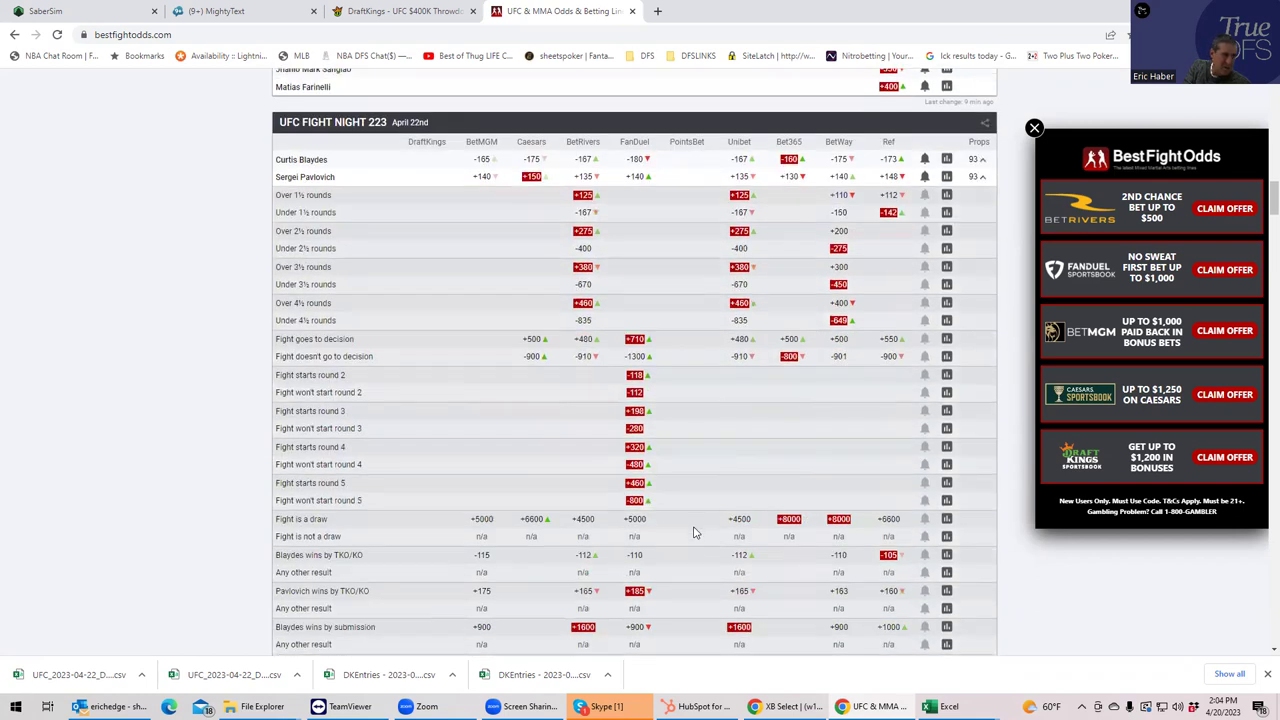
scroll(694, 533, down, 1)
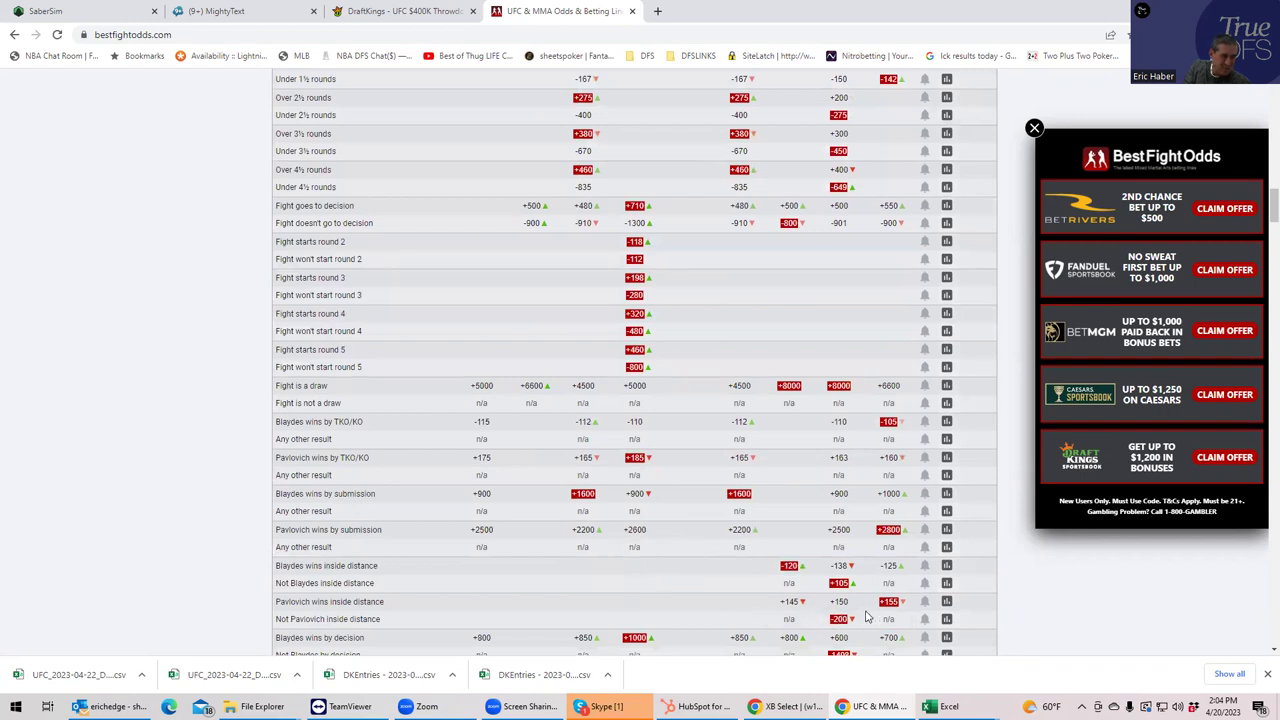
scroll(840, 330, up, 2)
scroll(840, 330, up, 6)
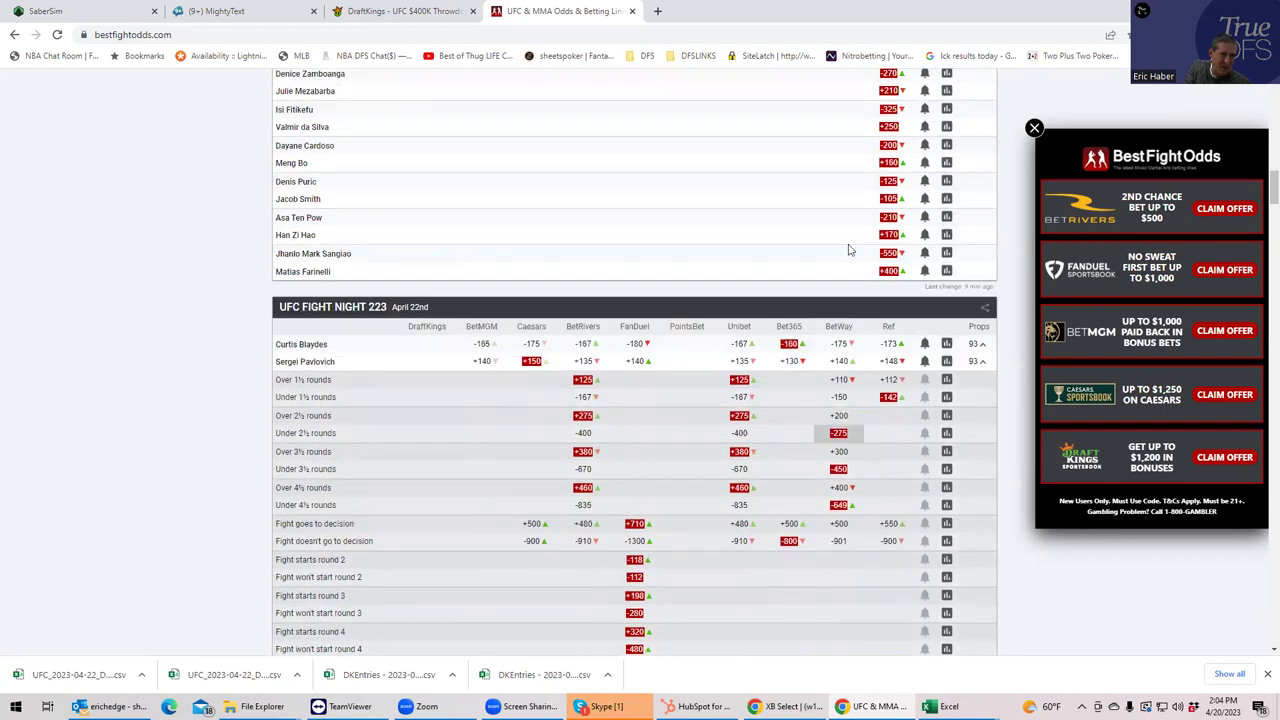
scroll(739, 143, up, 1)
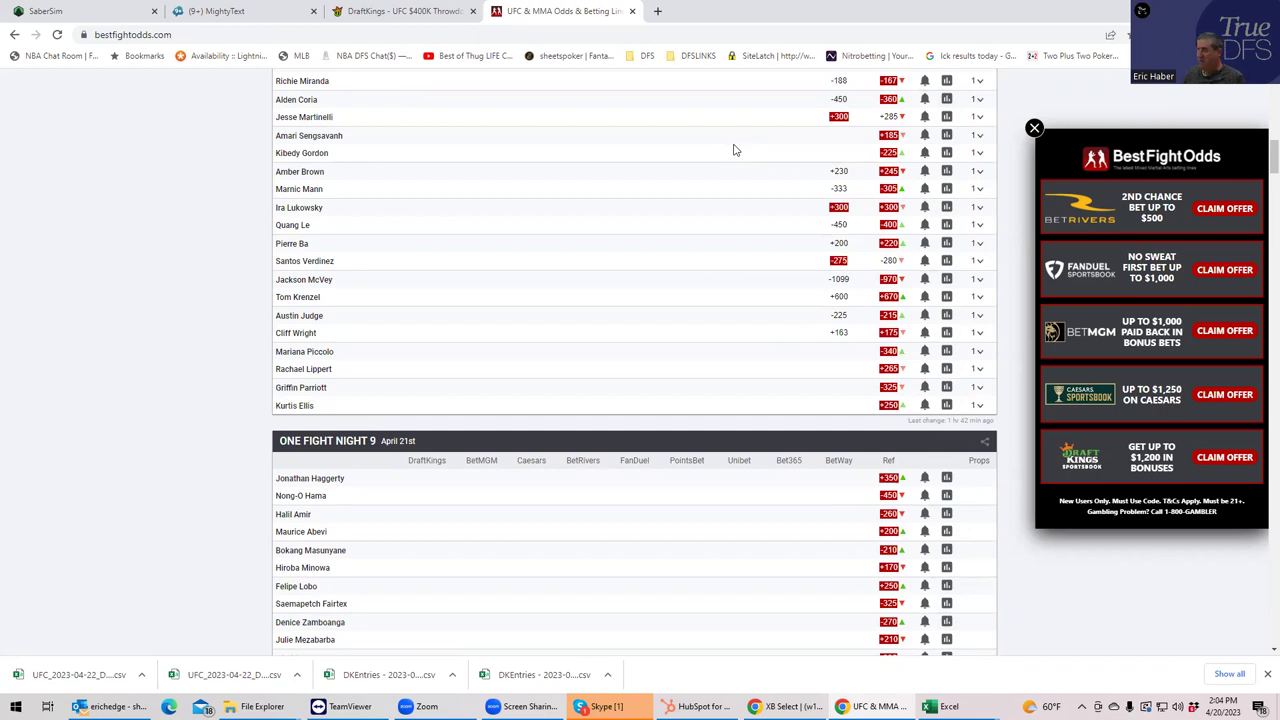
Examine the Blaydes vs. Pavlovich decision and round-by-round winning odds, and collapse the fight's props.
scroll(630, 510, down, 7)
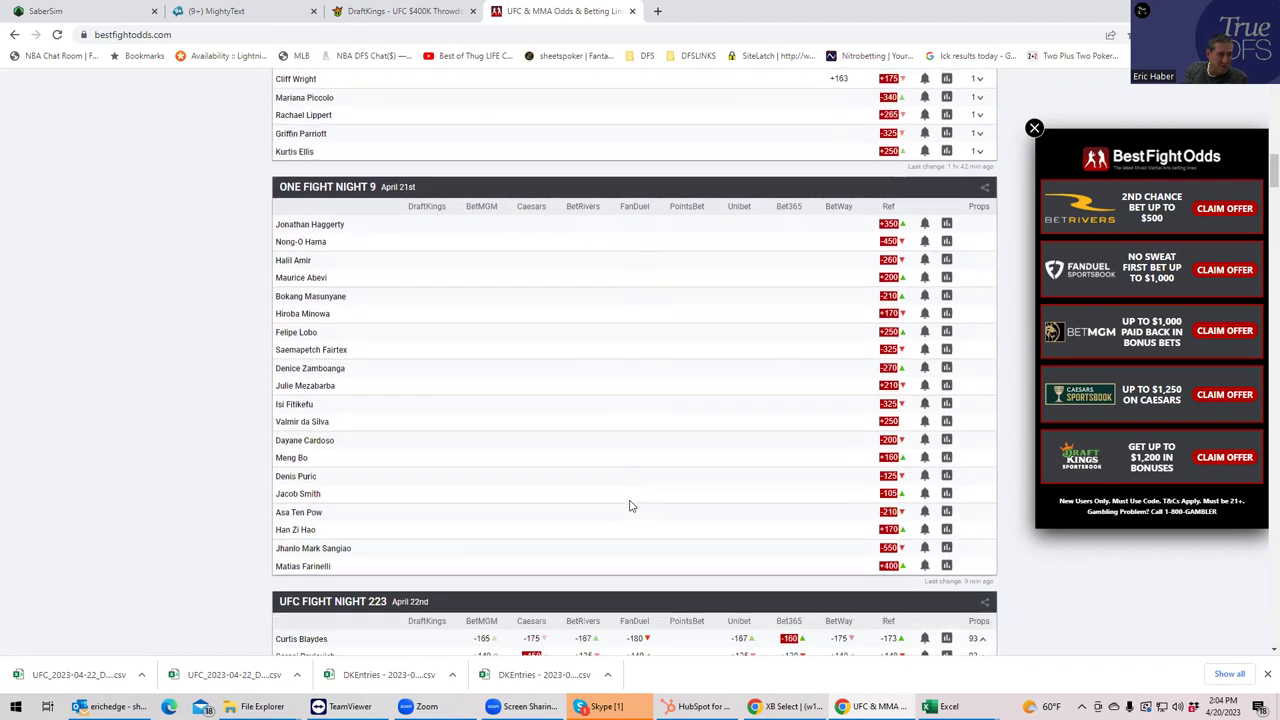
scroll(632, 514, down, 2)
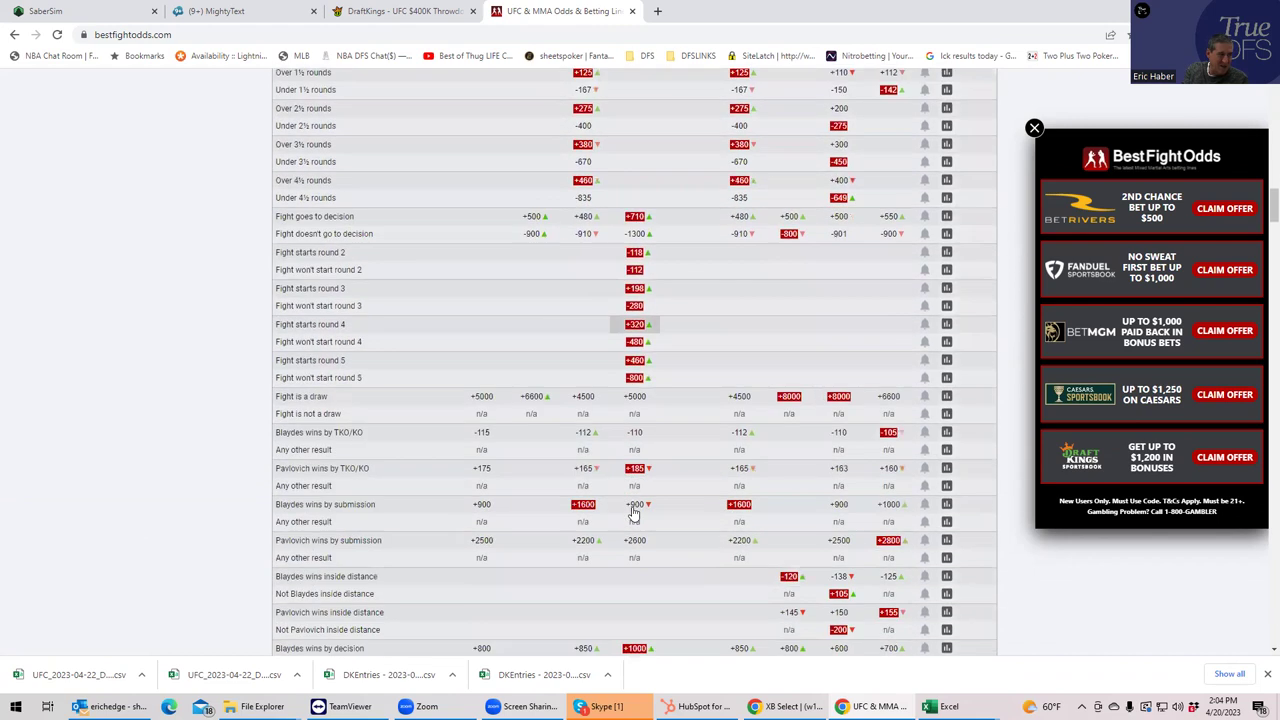
scroll(632, 511, down, 3)
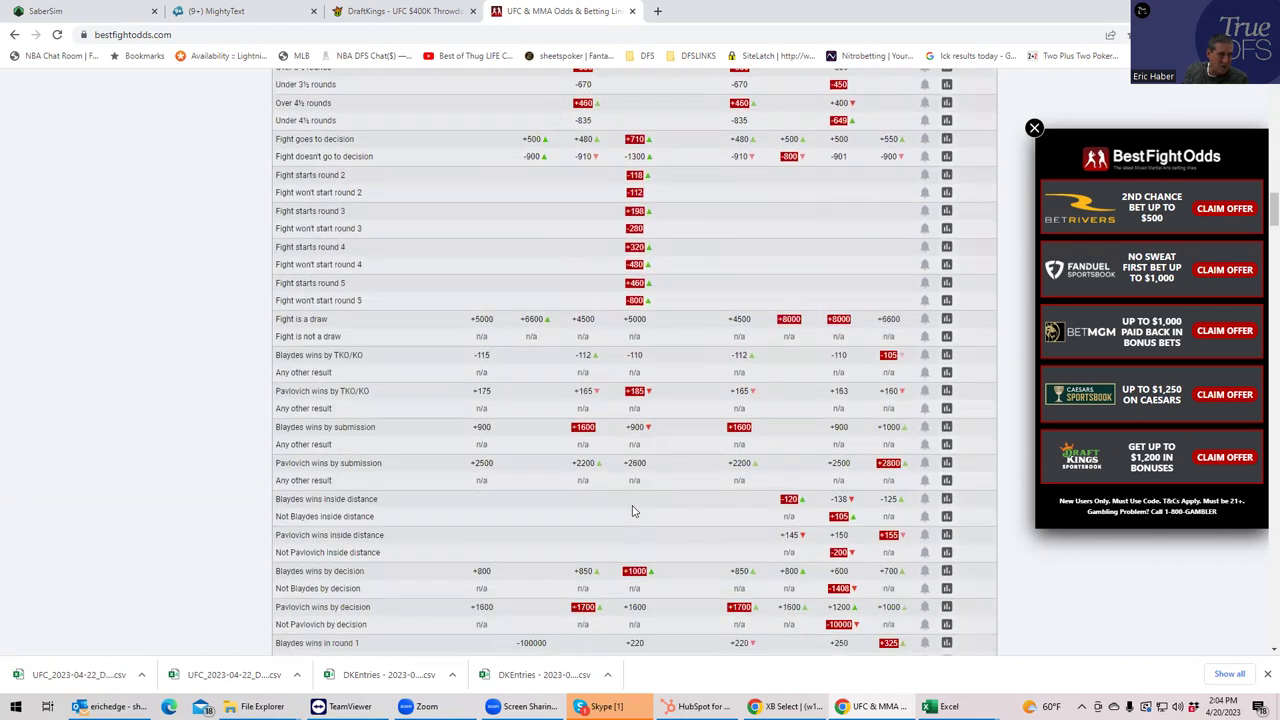
scroll(634, 517, down, 2)
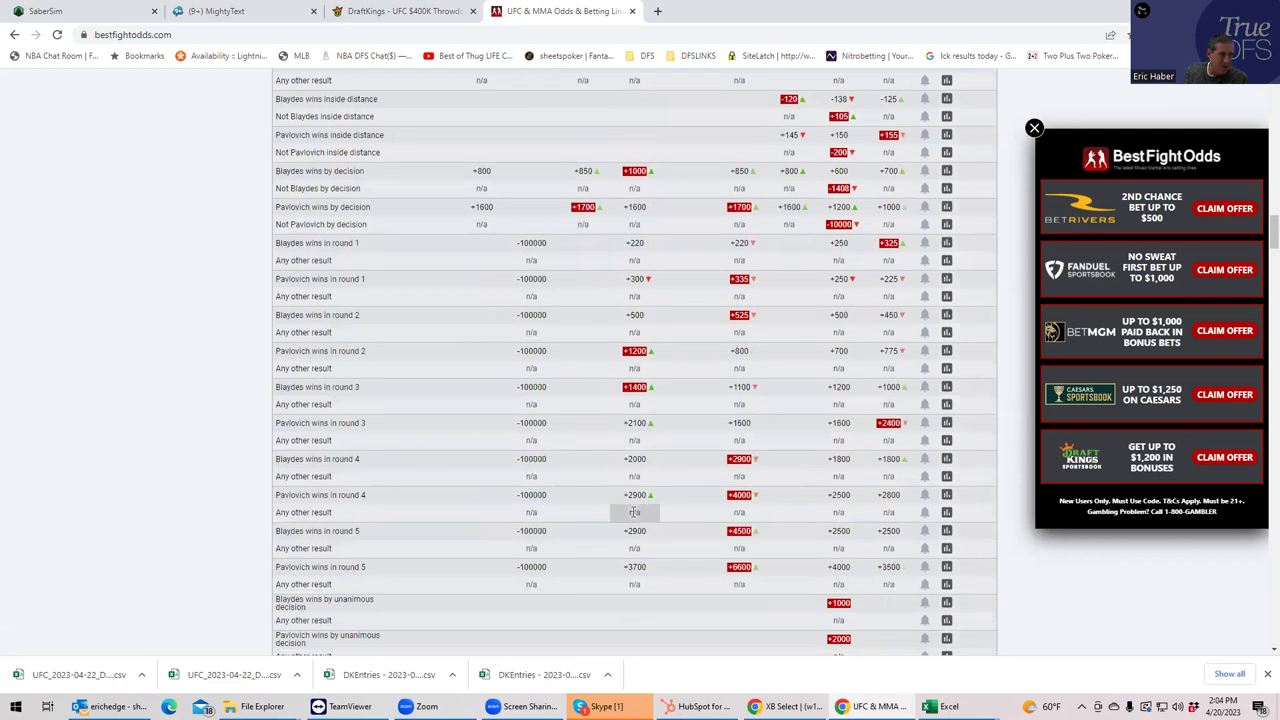
scroll(634, 512, up, 1)
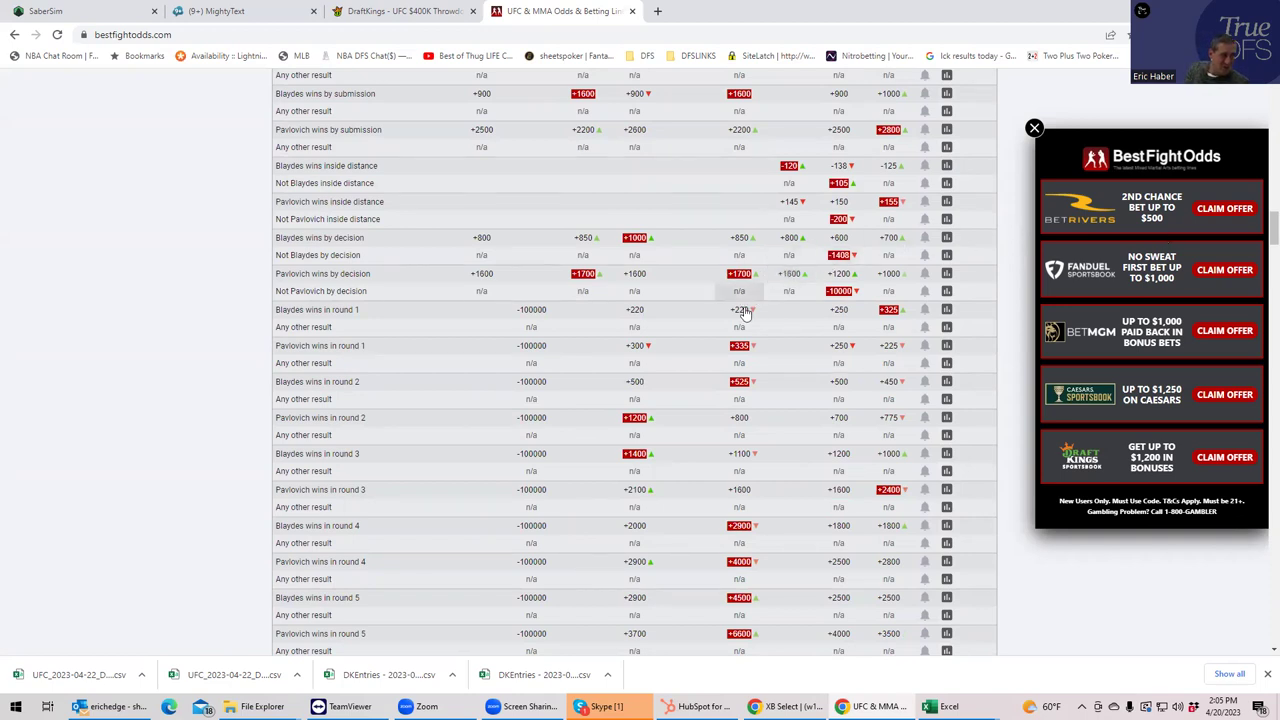
scroll(640, 412, up, 2)
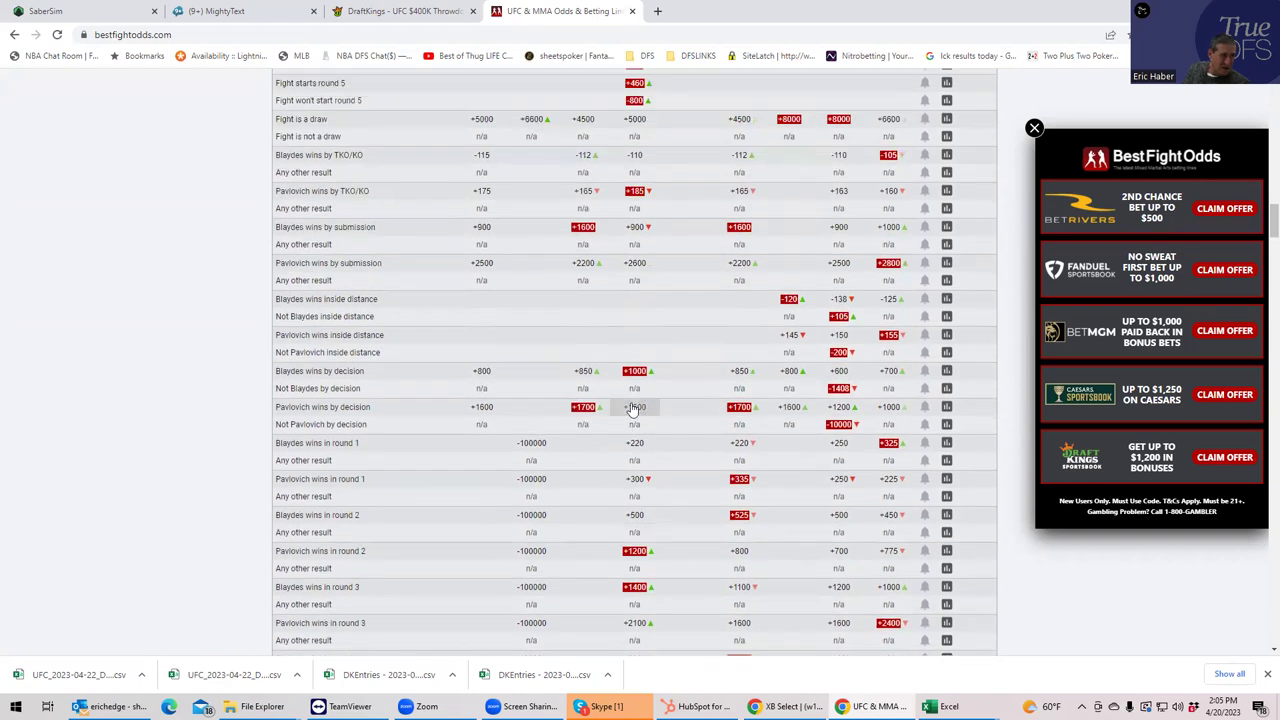
scroll(632, 408, up, 1)
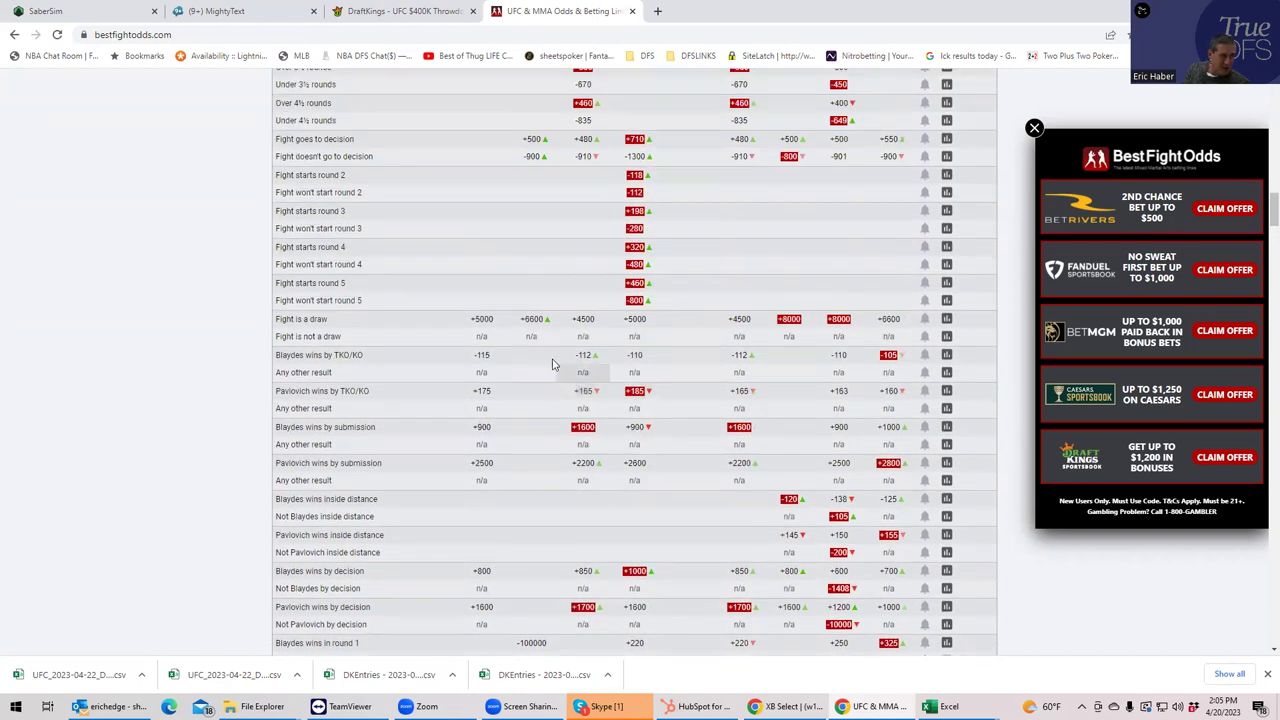
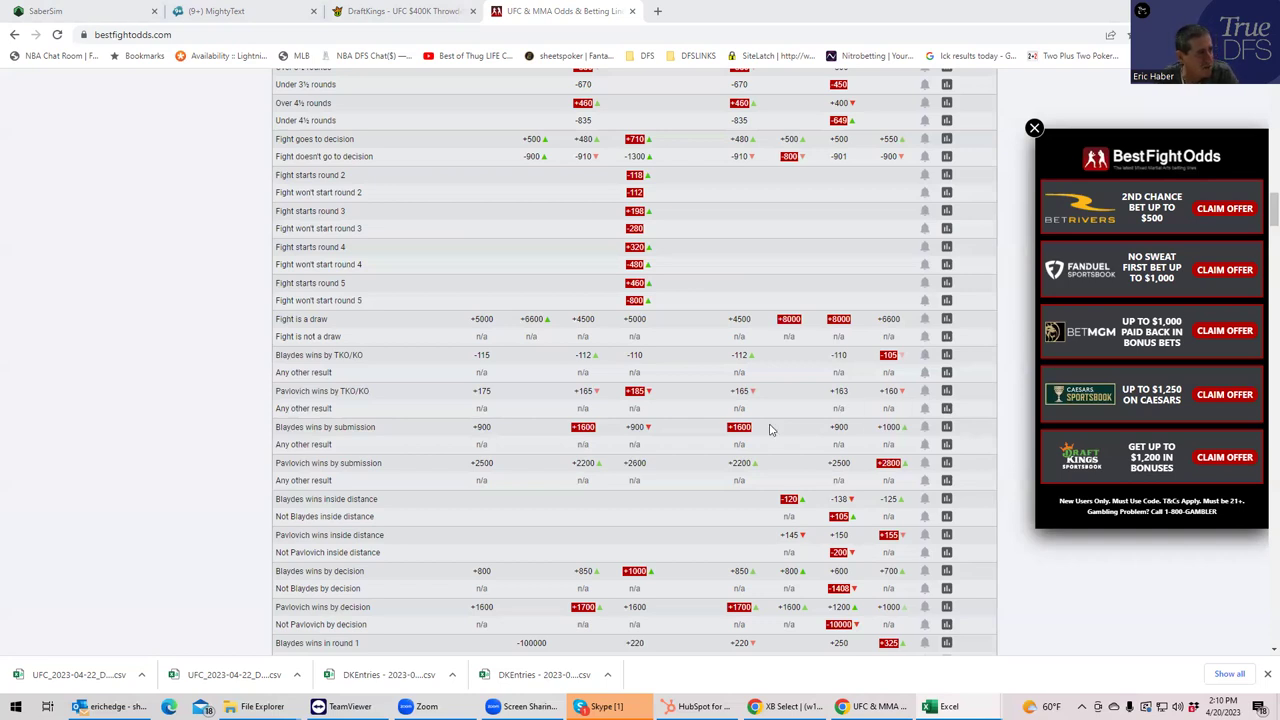
scroll(212, 400, up, 3)
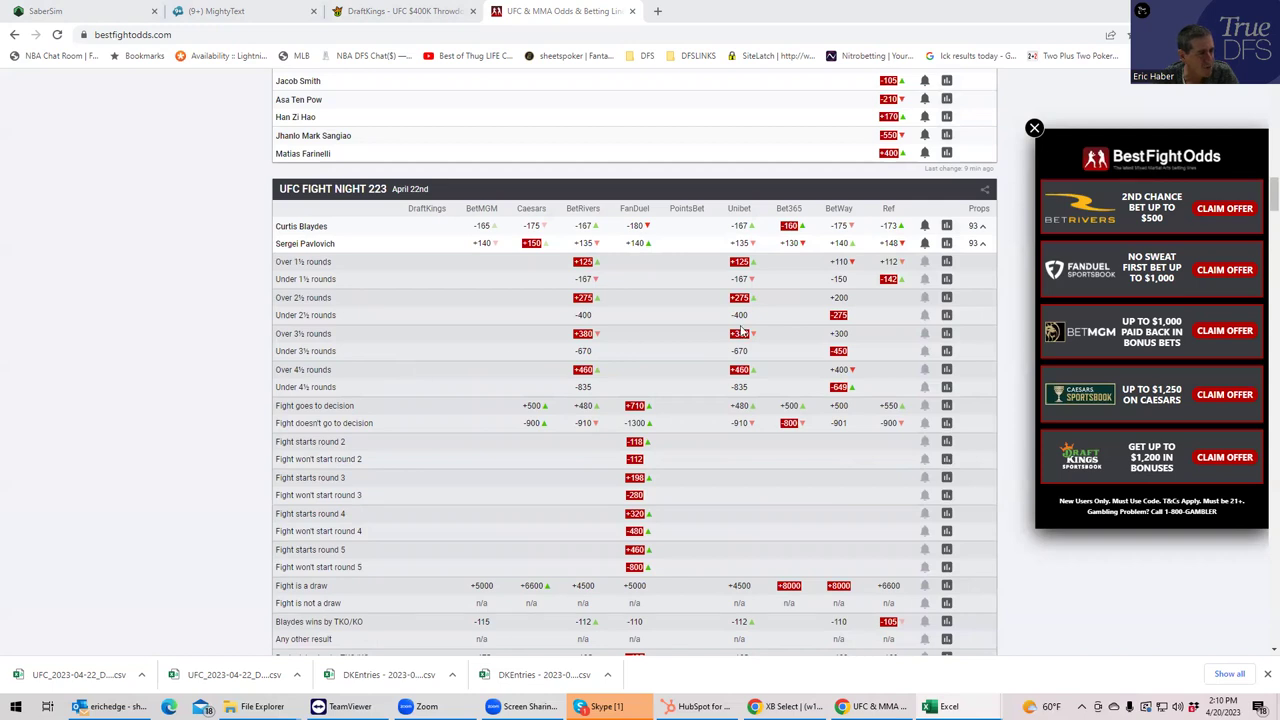
click(980, 243)
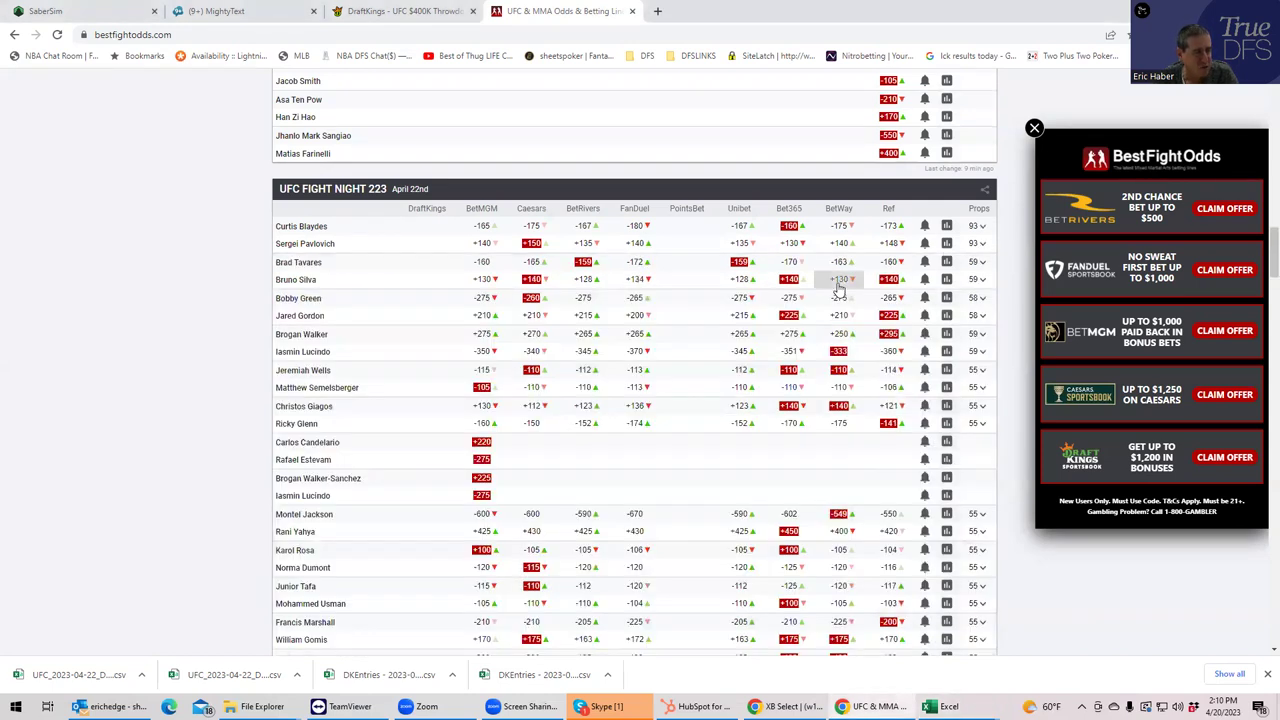